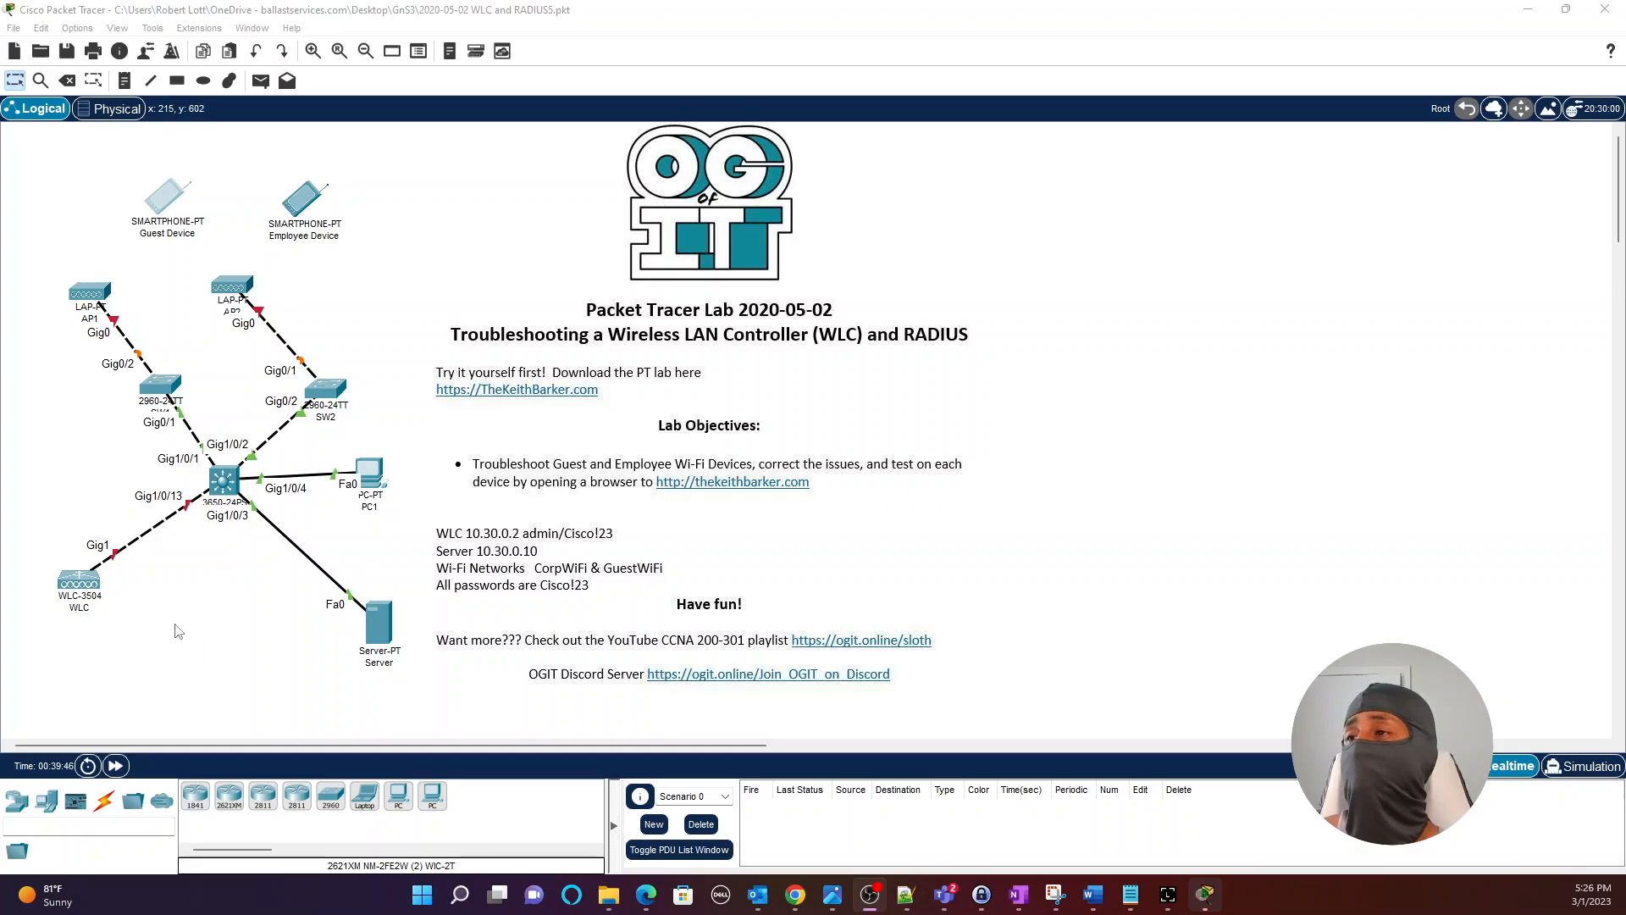
Move the WLC down slightly and bring the server closer to the switch.
drag(74, 590, 79, 613)
drag(382, 631, 354, 593)
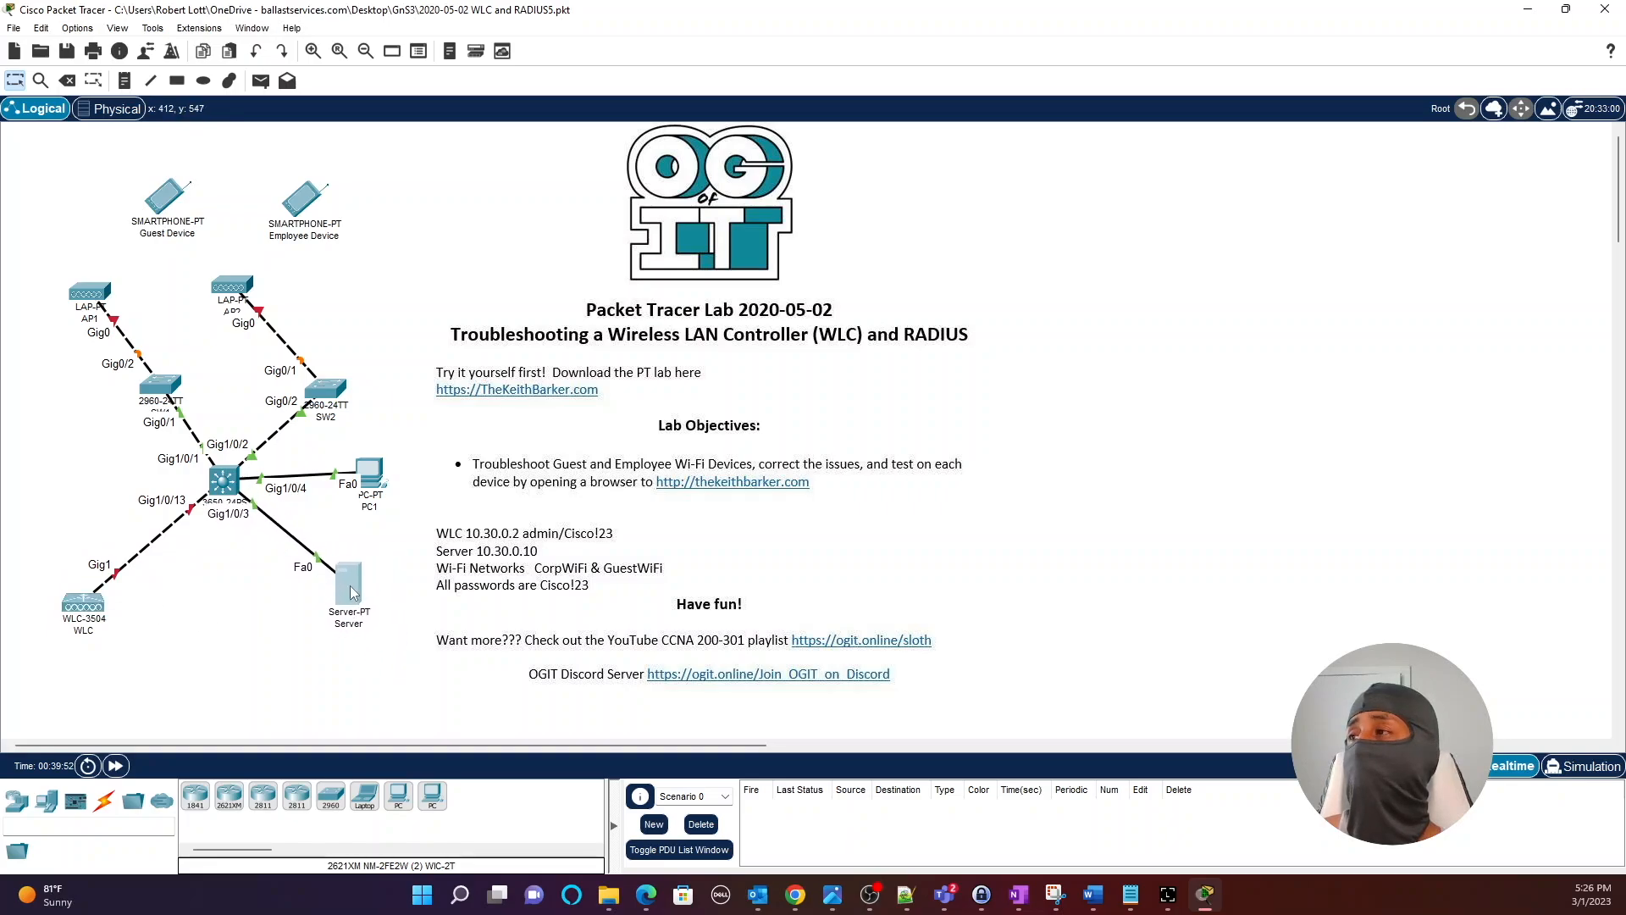
drag(354, 592, 352, 593)
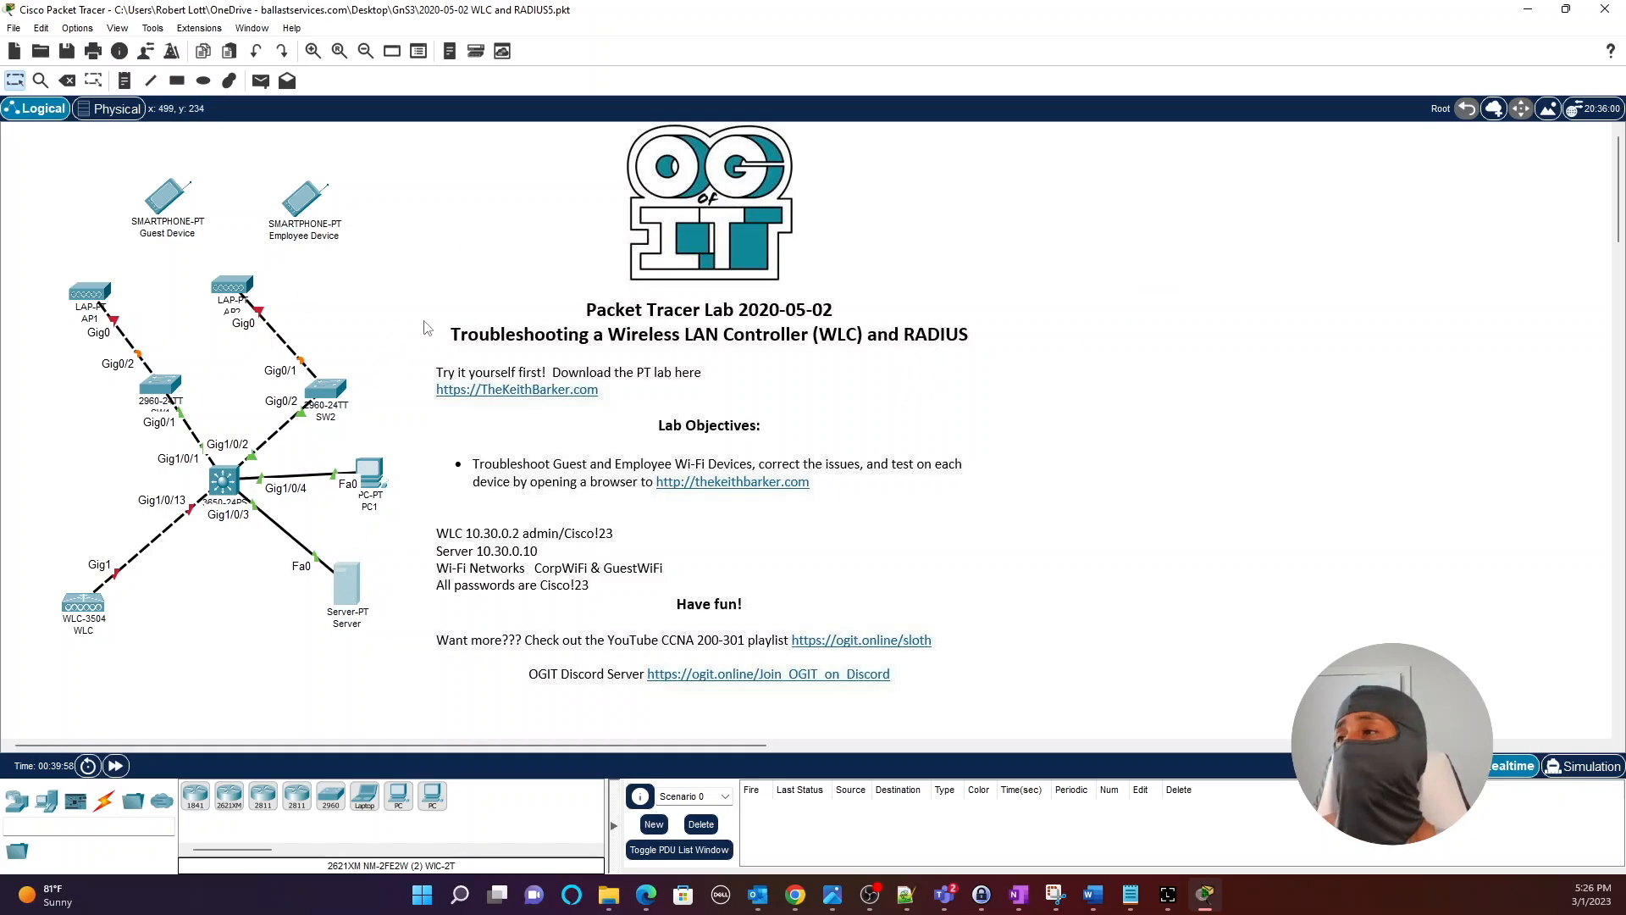
mouse_move(351, 588)
mouse_down()
mouse_move(350, 613)
mouse_move(361, 593)
mouse_move(354, 616)
mouse_move(376, 623)
mouse_move(356, 595)
mouse_move(370, 605)
mouse_up()
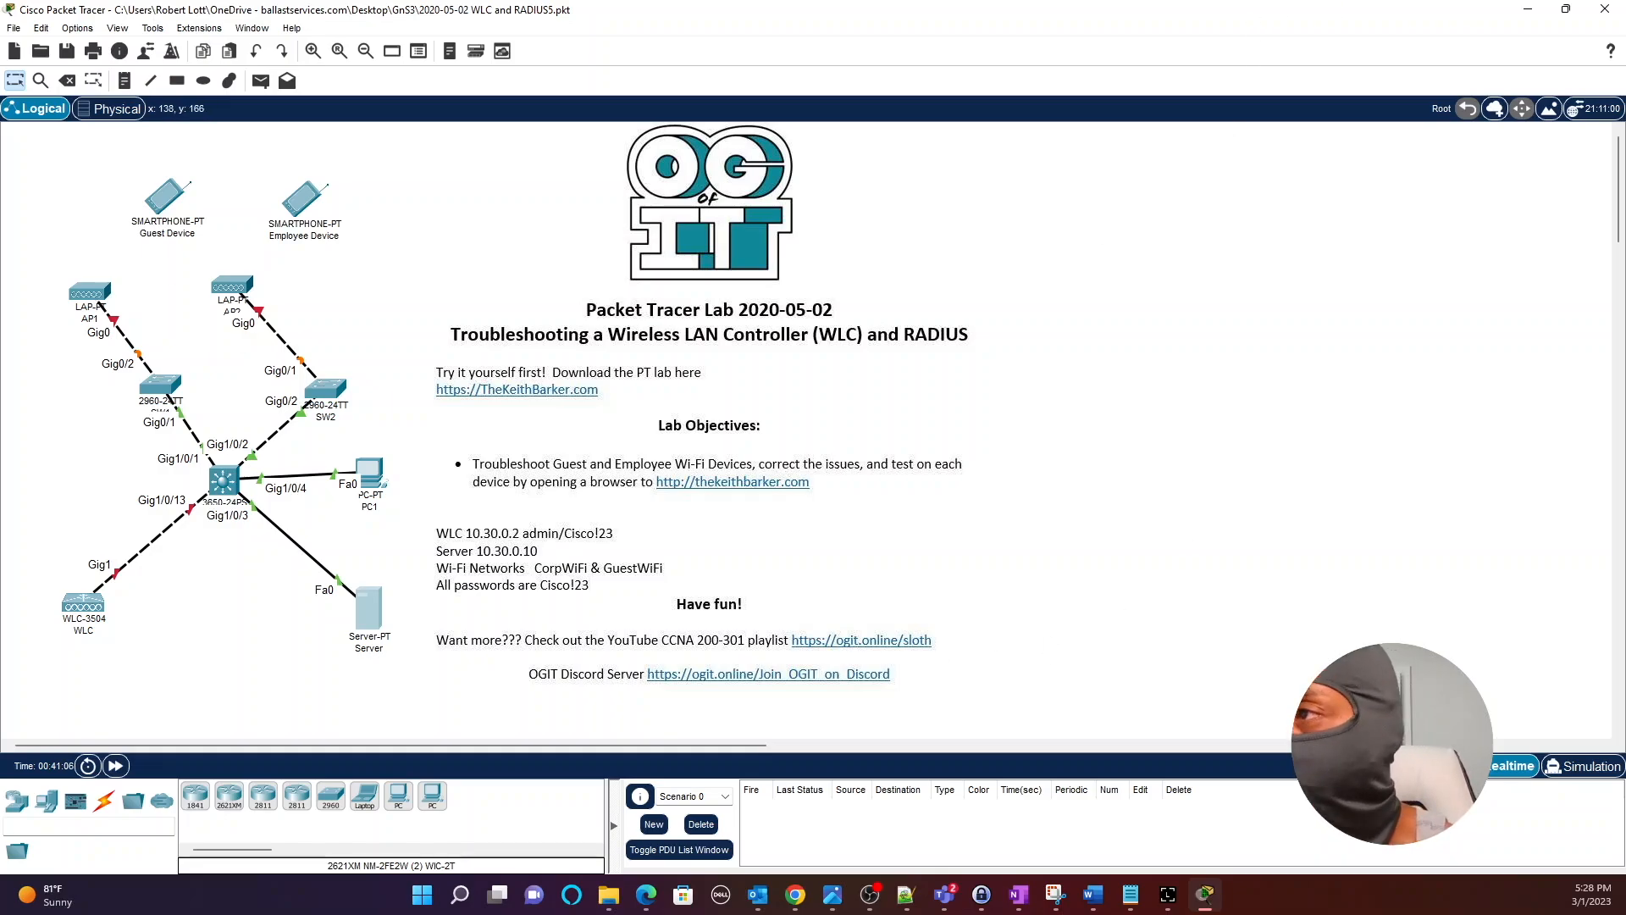
Reposition the AP1 and AP2 access points into tidier spots on the canvas.
mouse_move(238, 287)
mouse_down()
mouse_move(373, 266)
mouse_move(261, 282)
mouse_up()
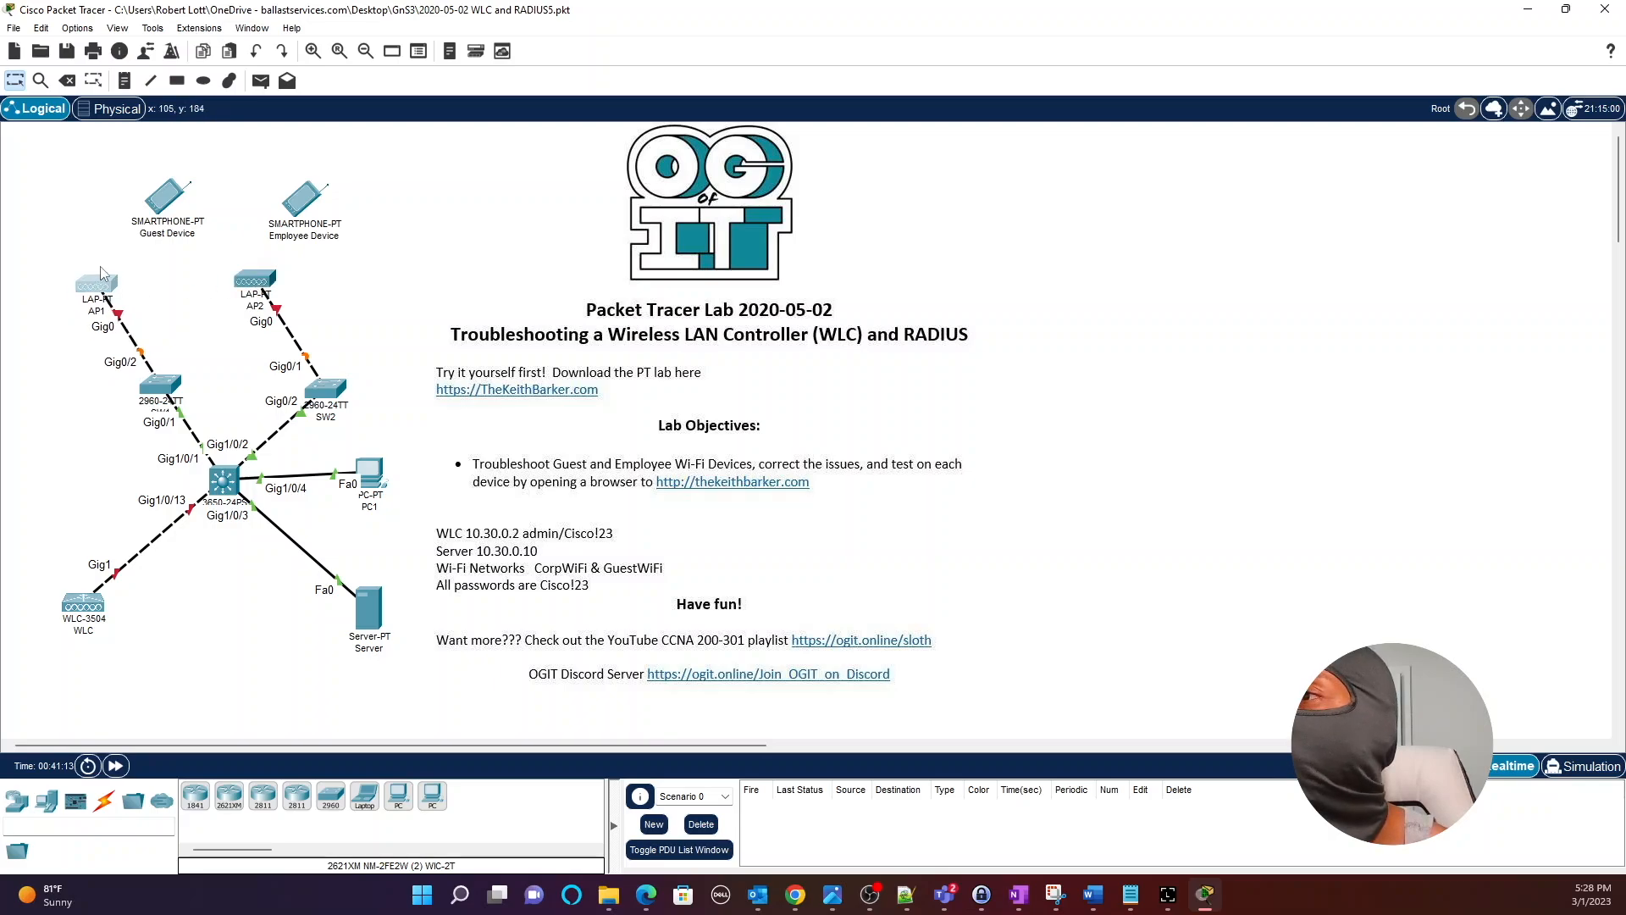
drag(250, 282, 255, 294)
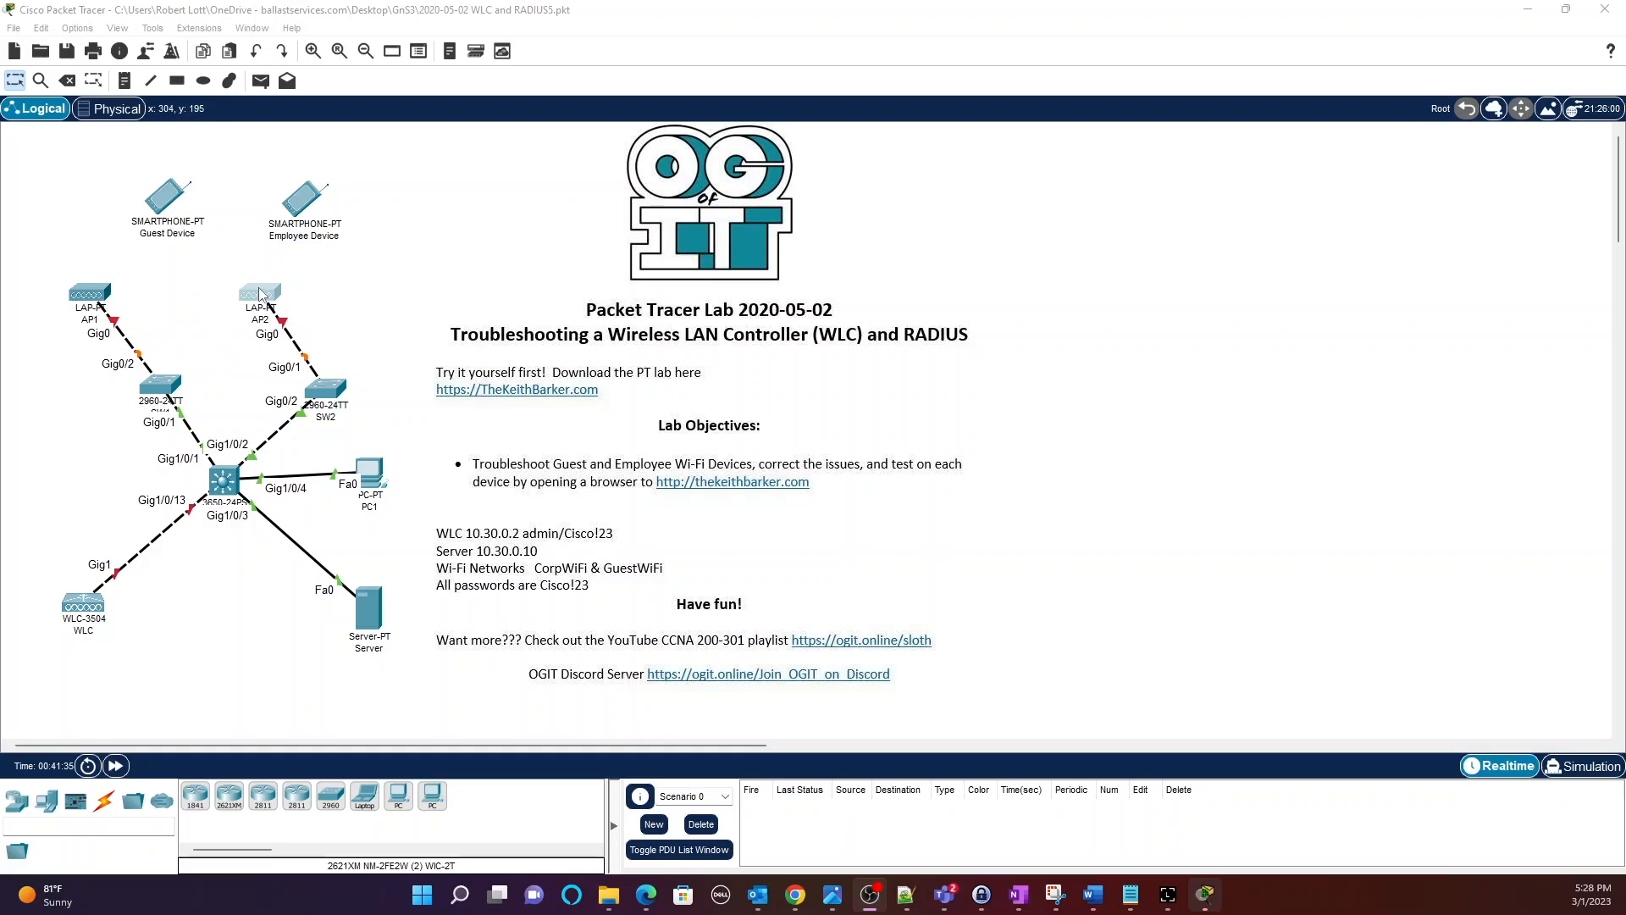
drag(270, 298, 254, 292)
drag(95, 292, 83, 299)
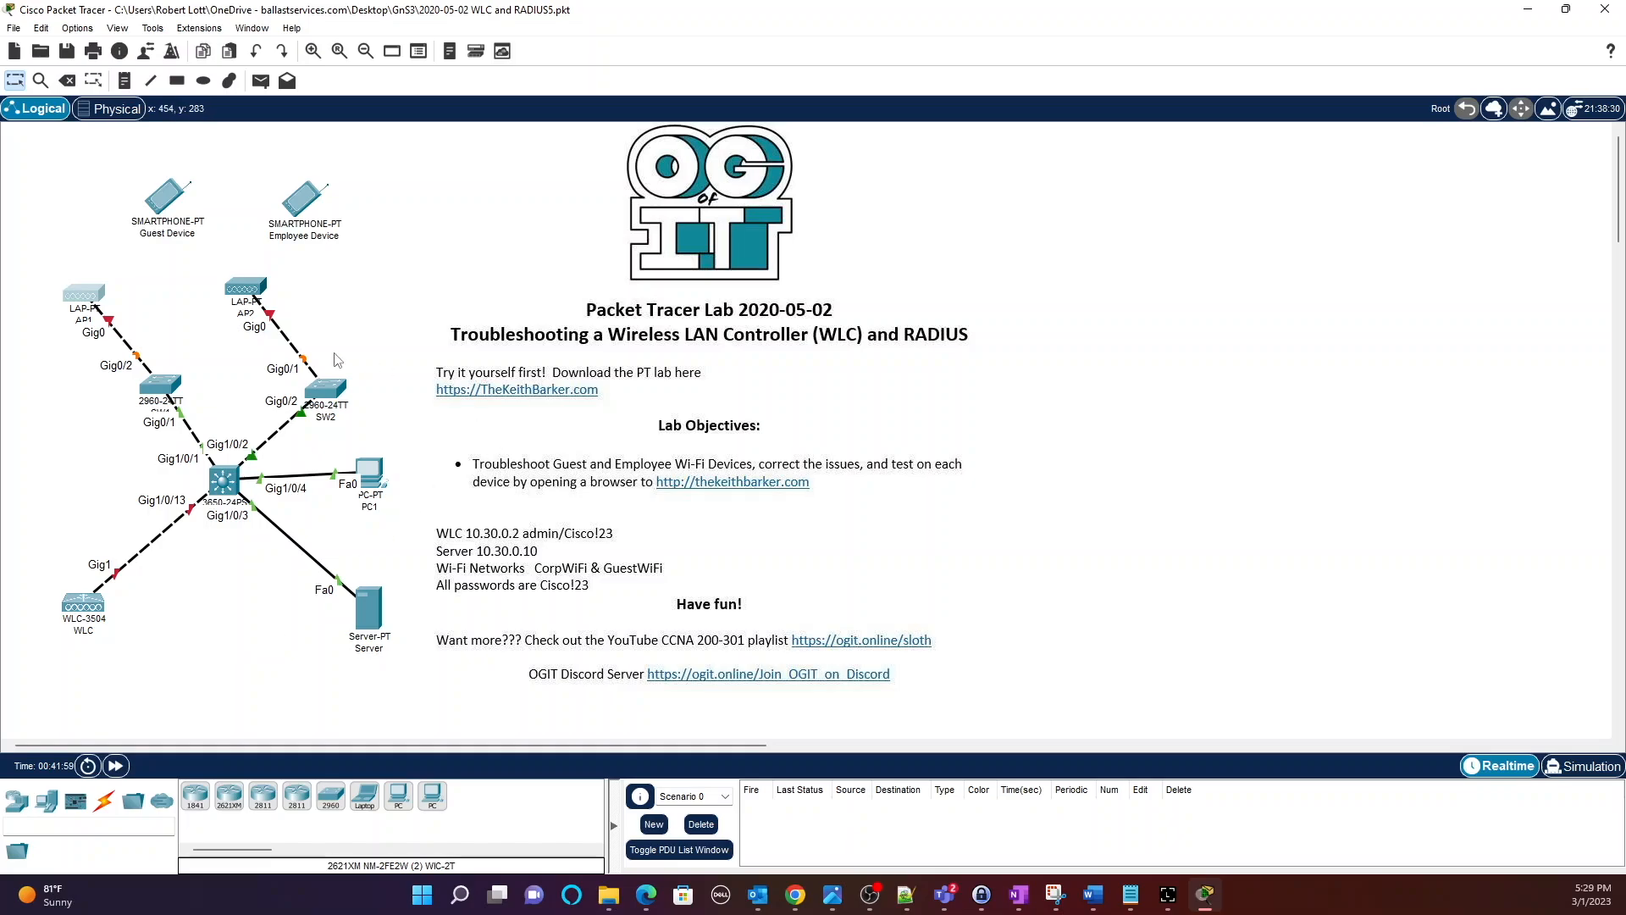
click(237, 292)
drag(238, 293, 247, 295)
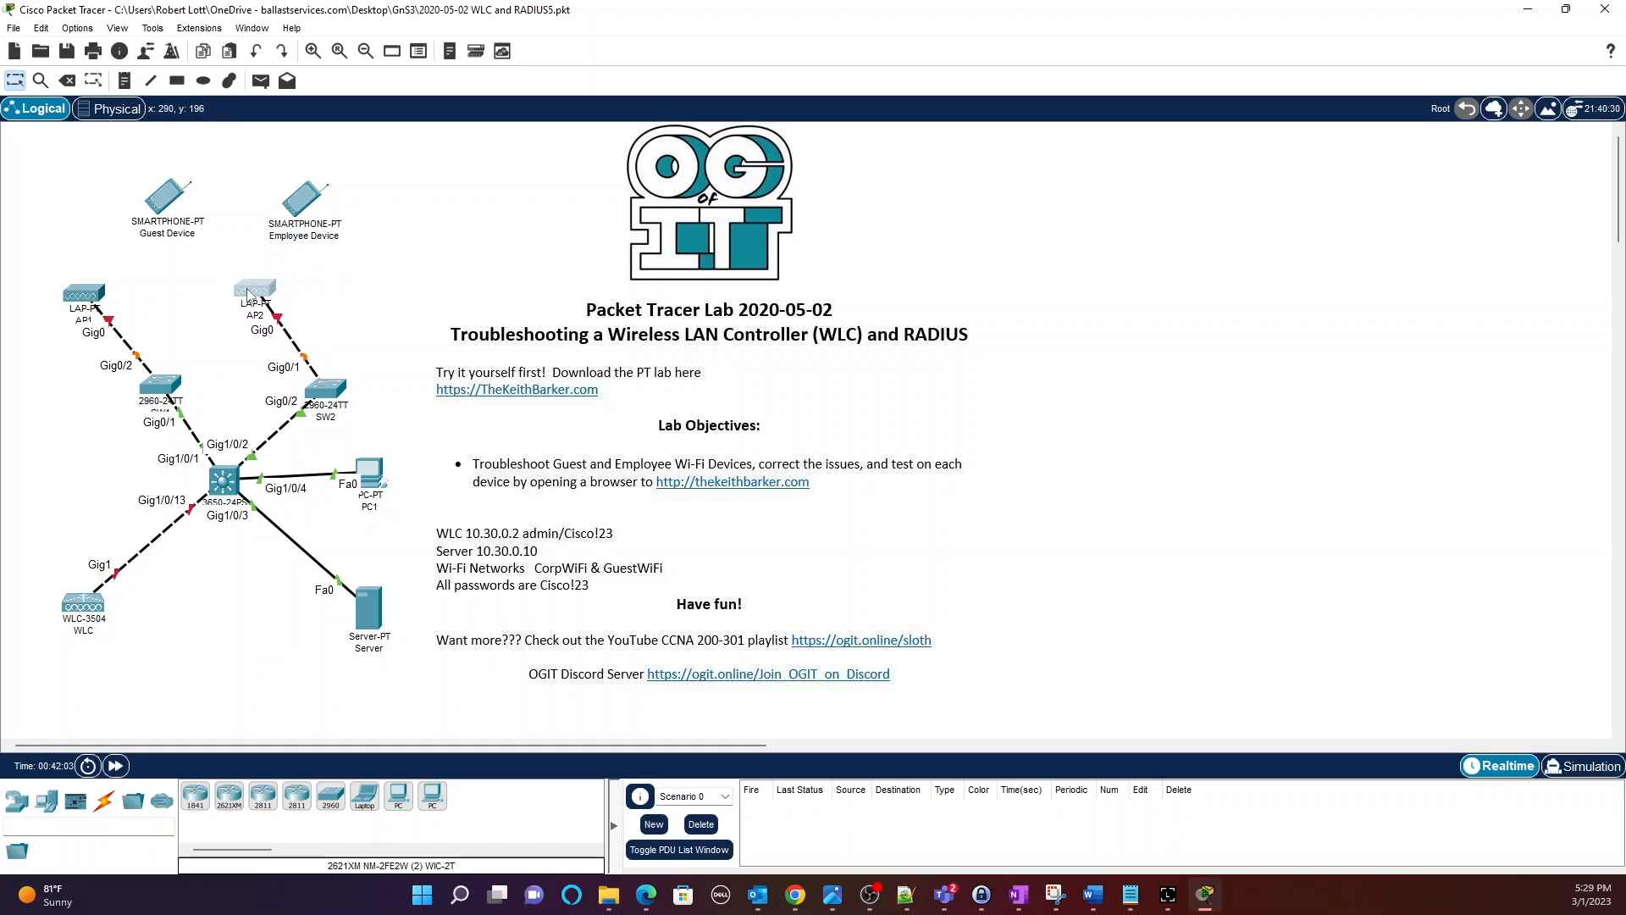
drag(103, 301, 121, 326)
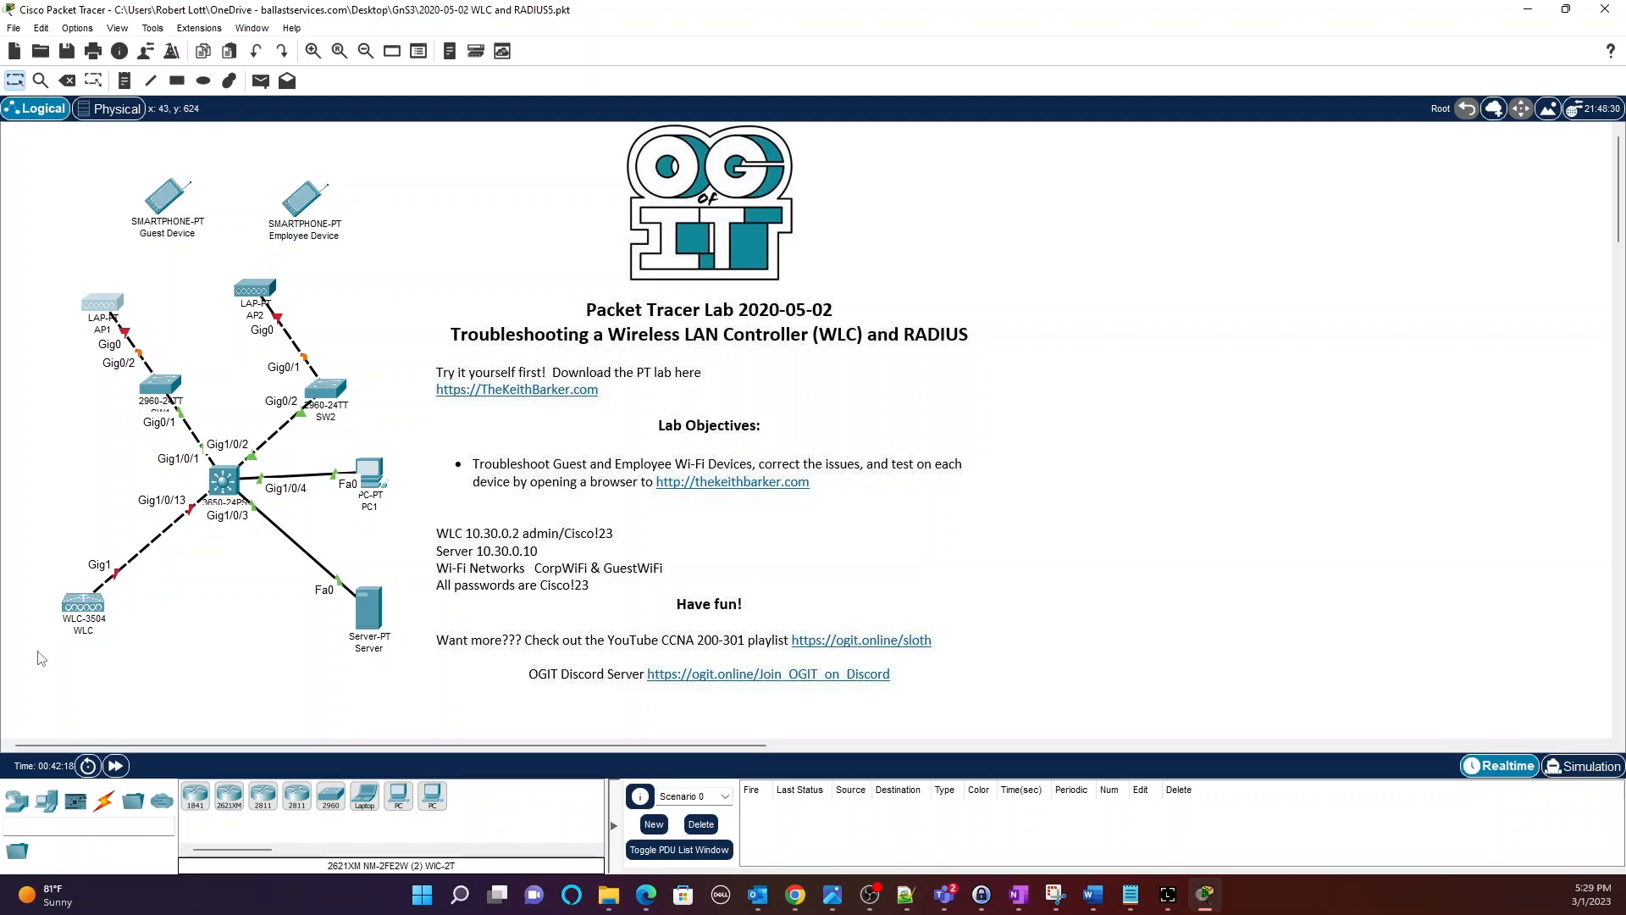
On MLS1, list assigned and administratively down interfaces, spotting GigabitEthernet1/0/13 down.
click(223, 484)
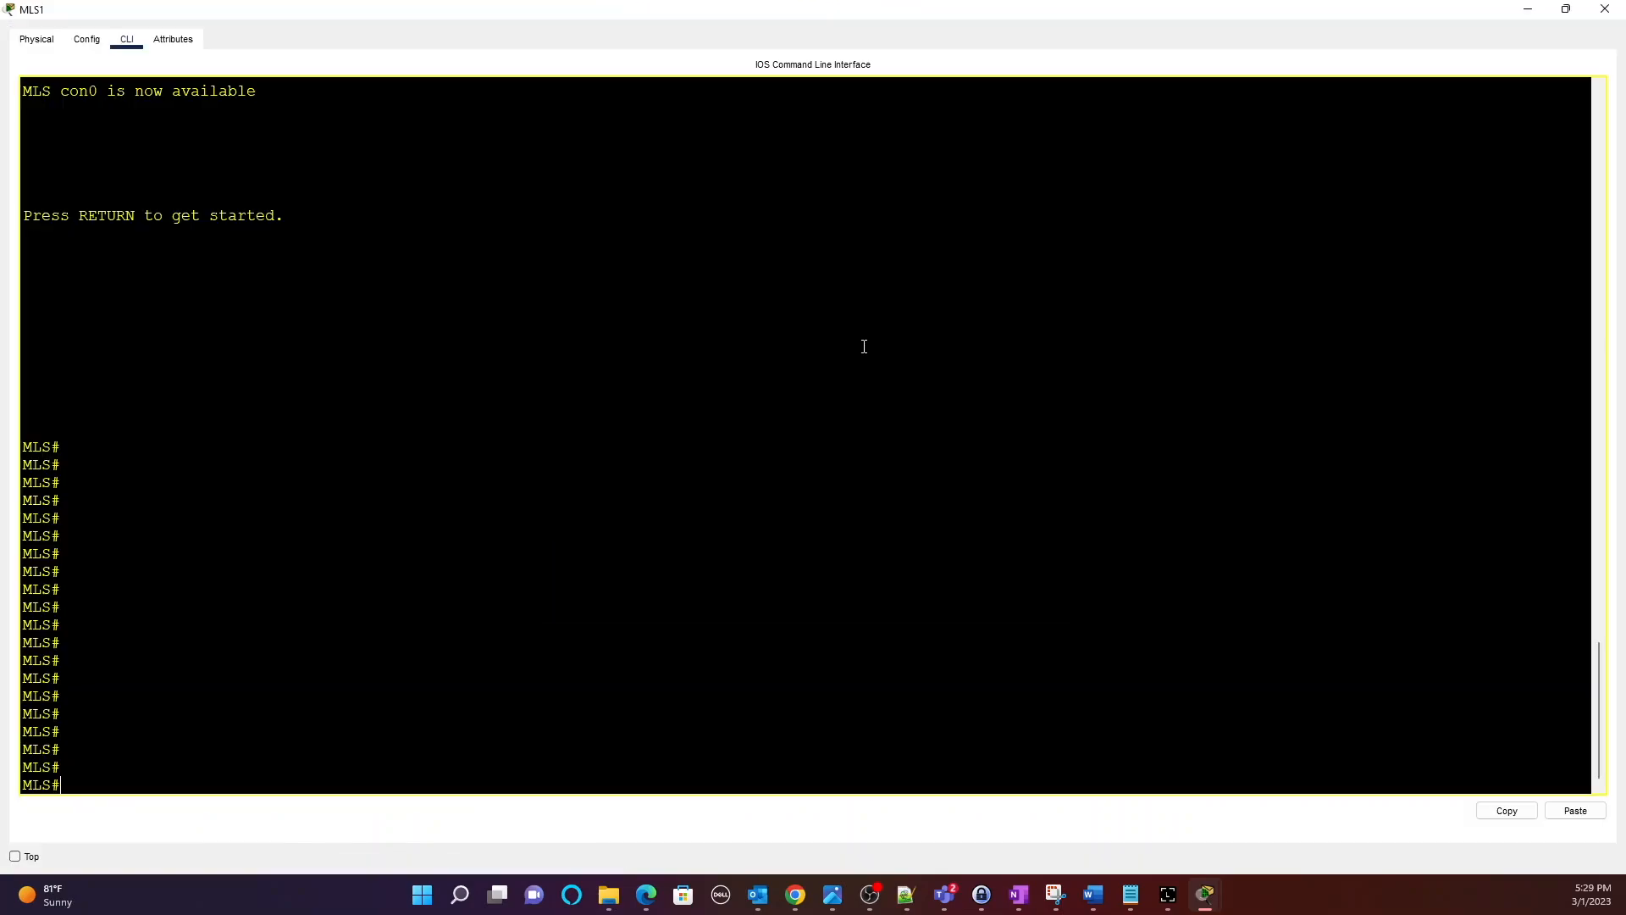
text(sh ip int bri)
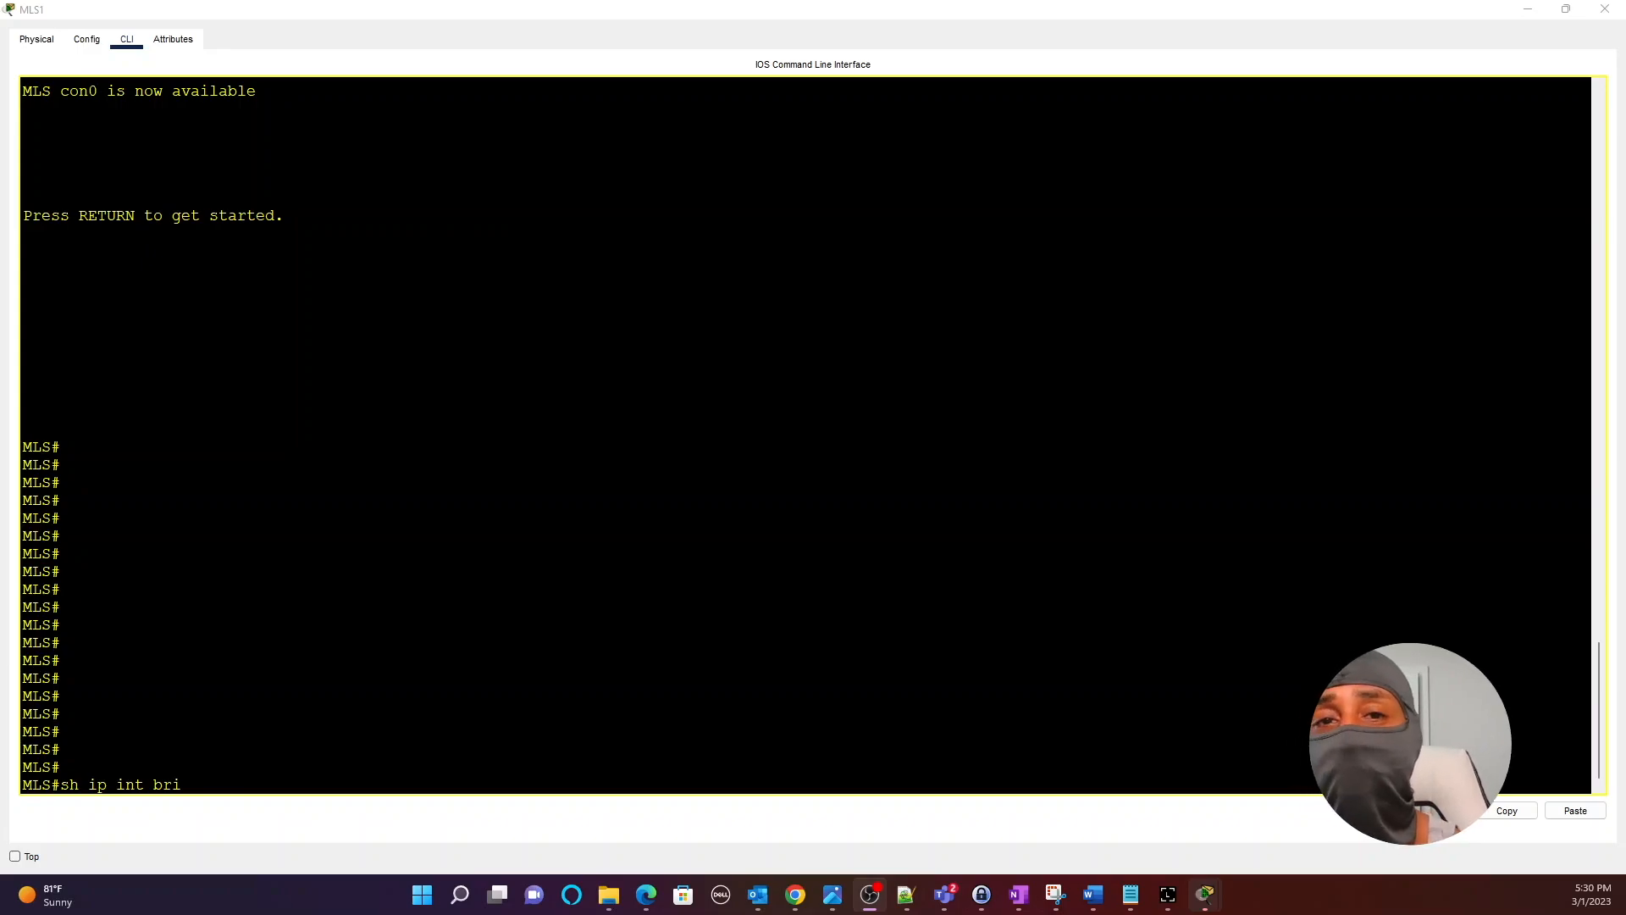
click(536, 633)
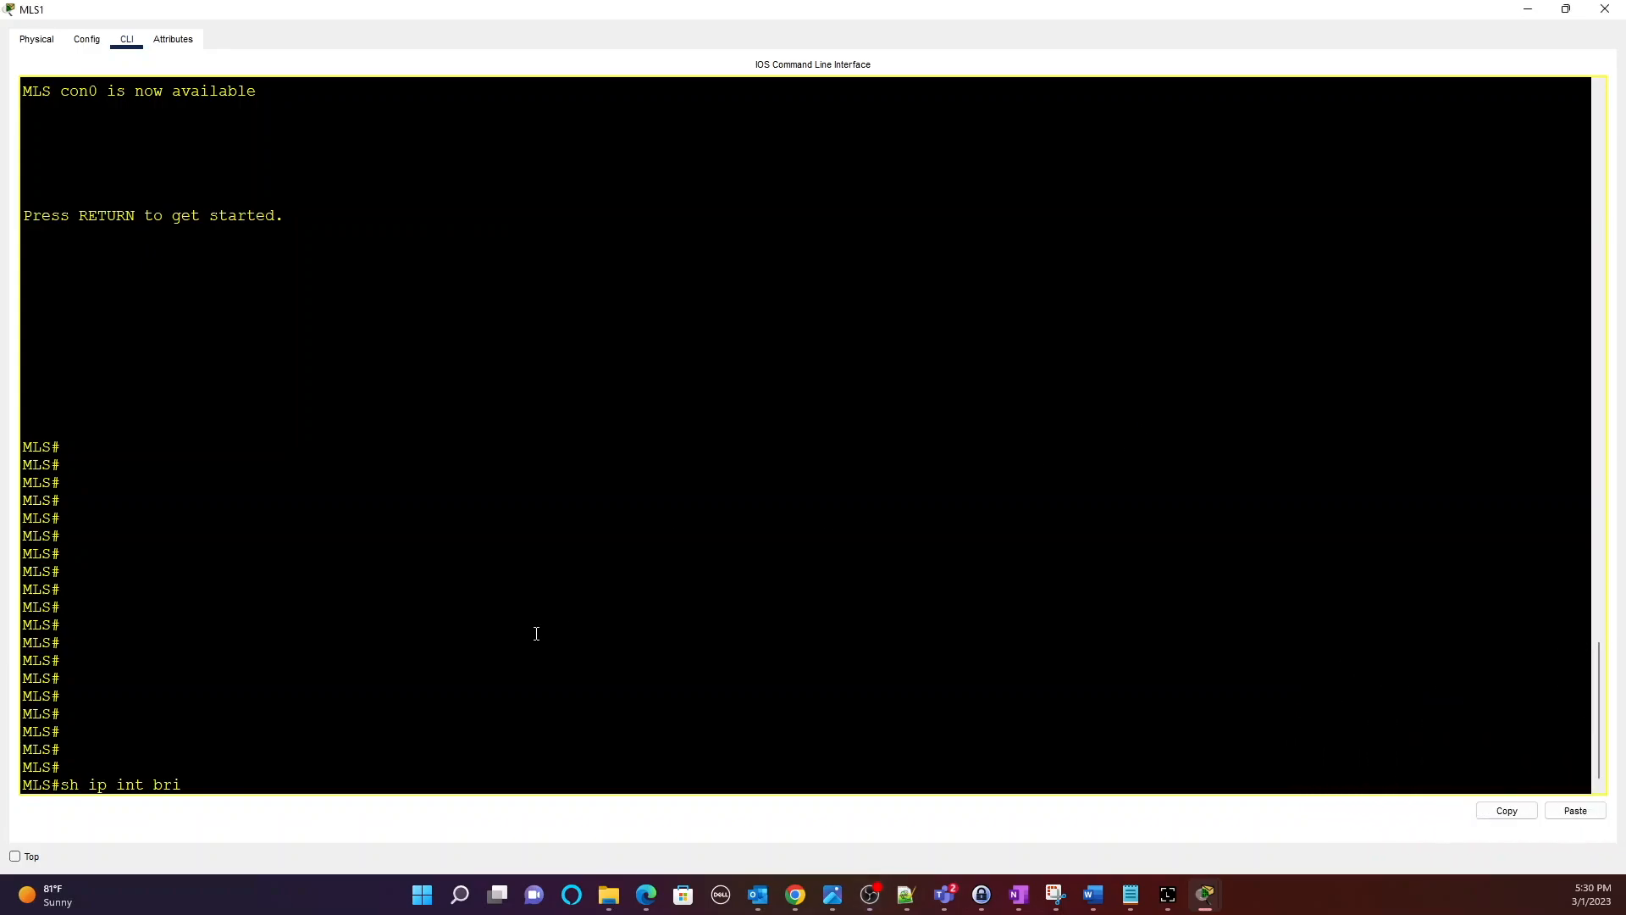
text(| e una)
key(Return)
key(Return)
key(Return)
text(sh ip int bri | i)
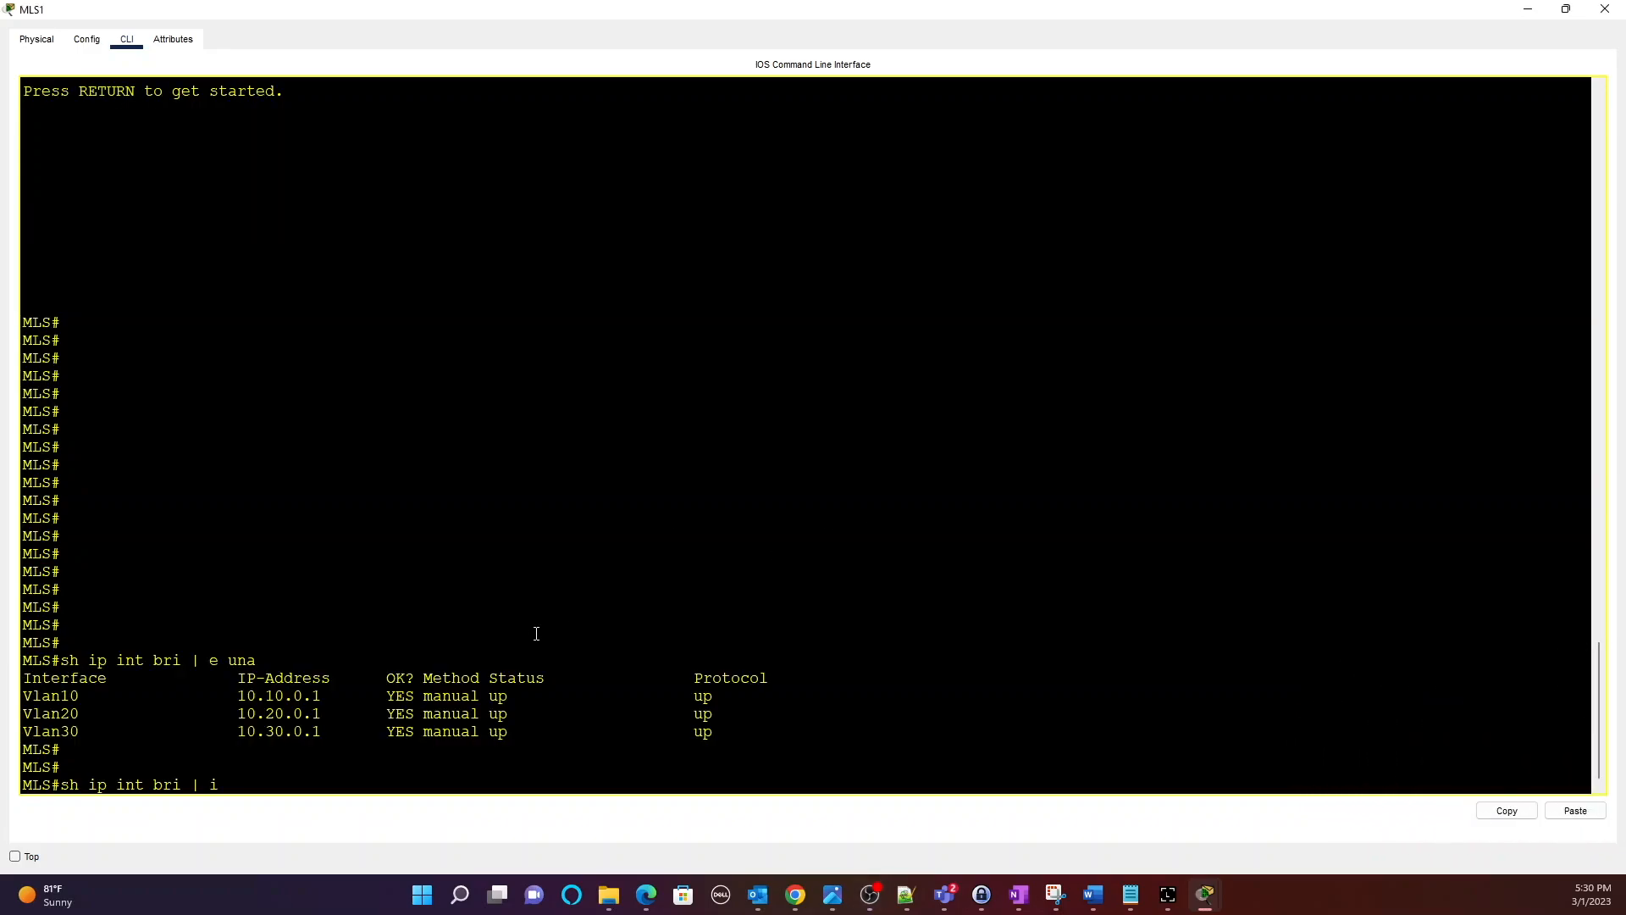
text( admin)
key(Return)
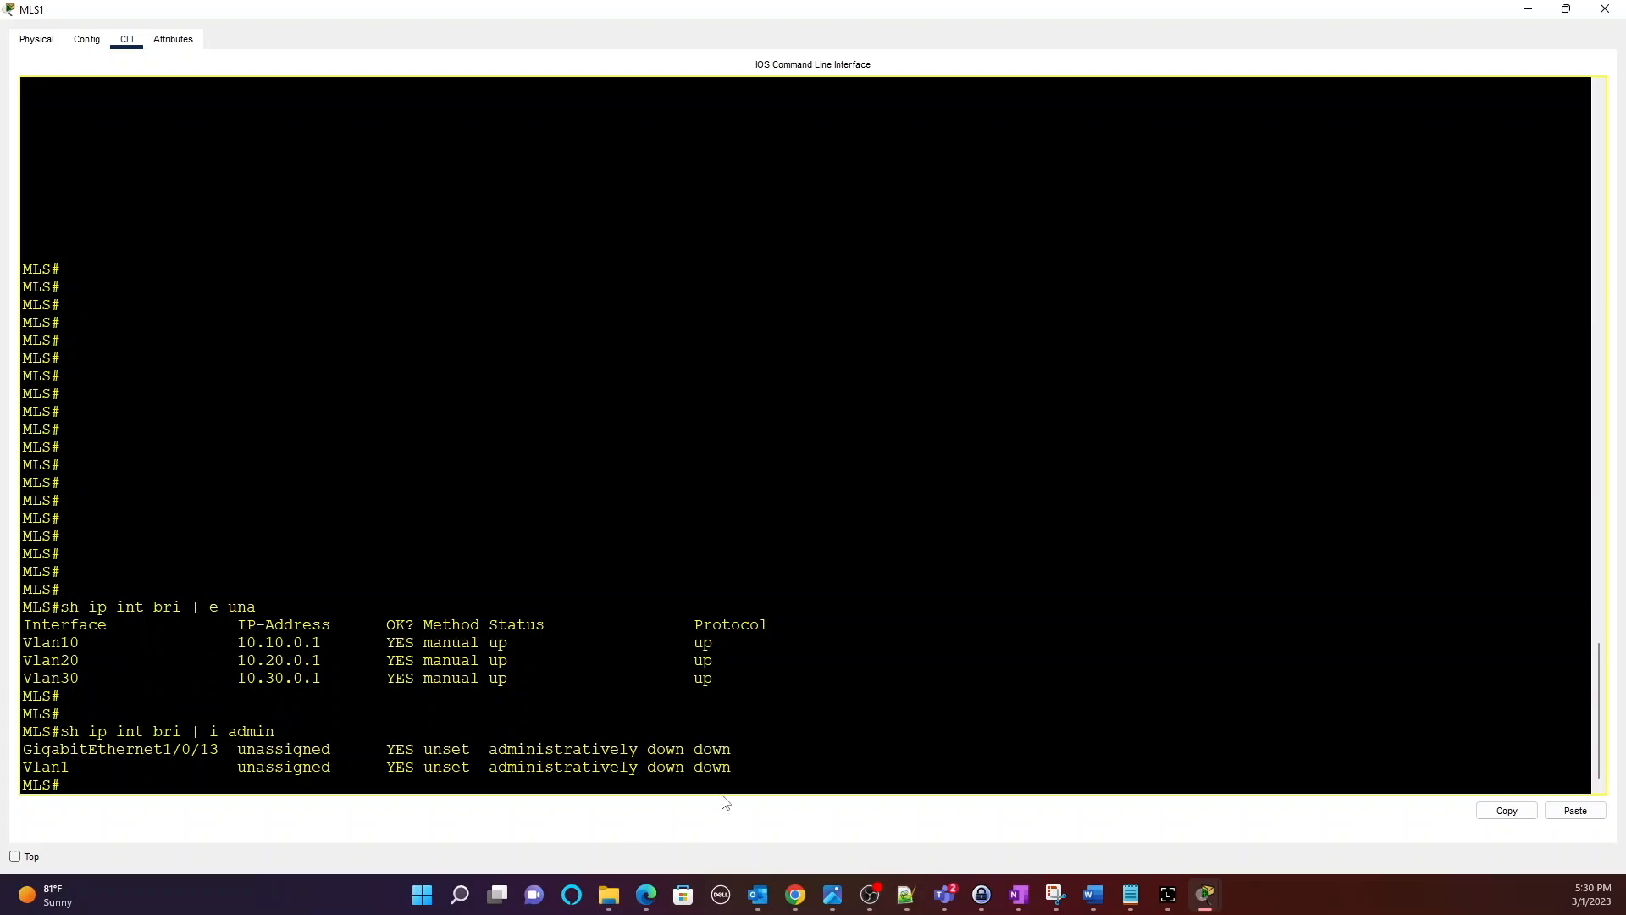
drag(741, 755, 201, 749)
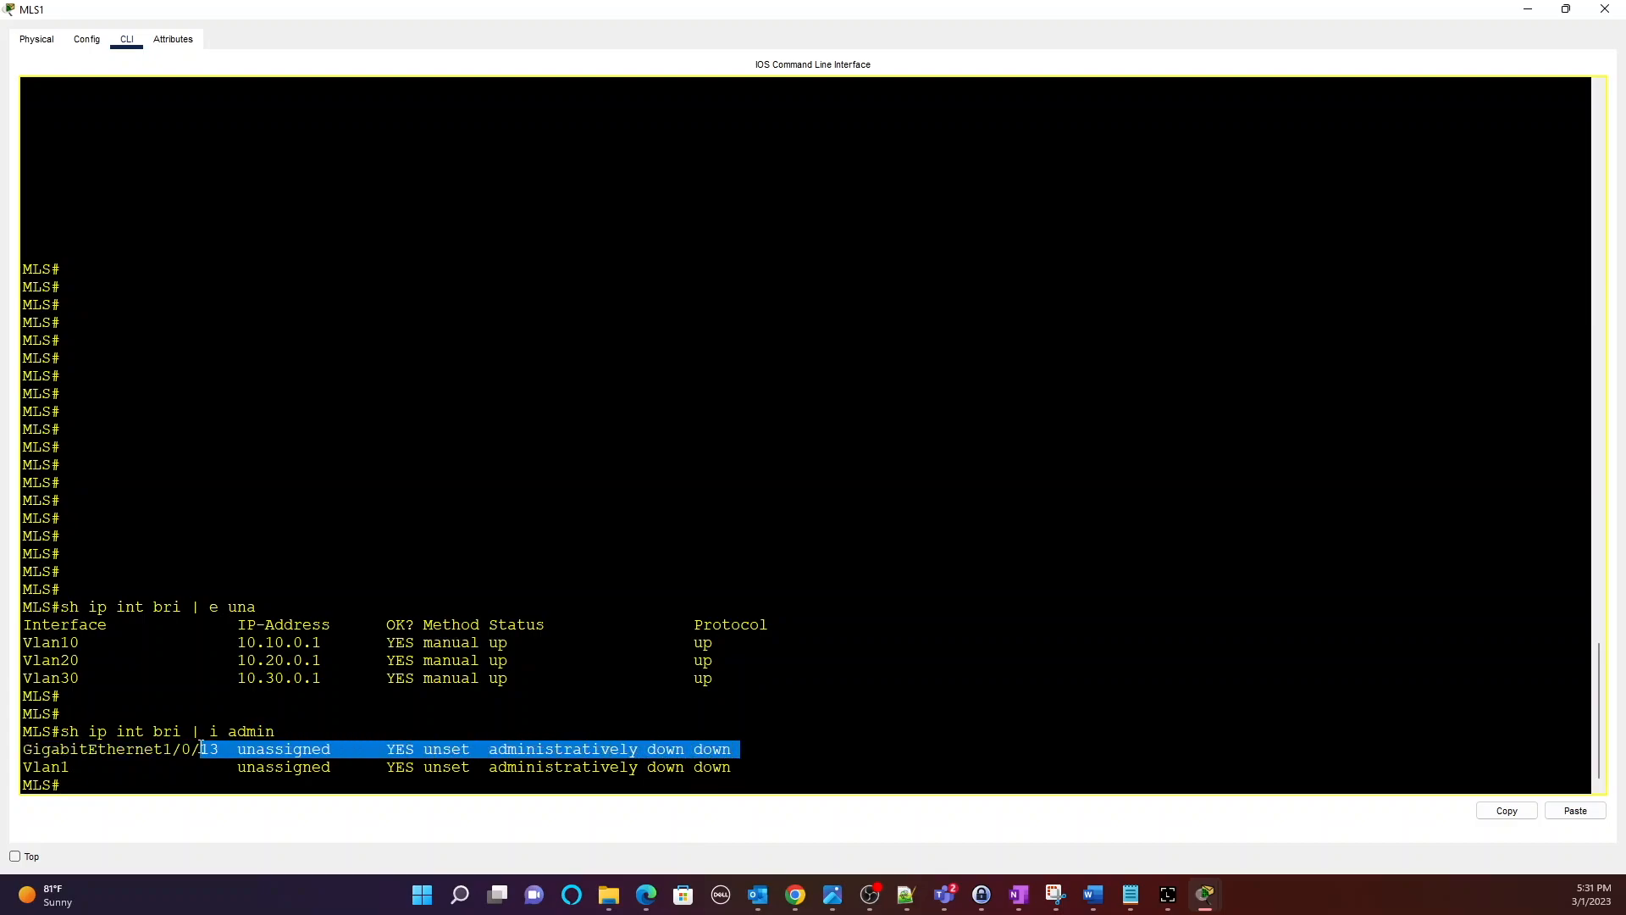
click(565, 694)
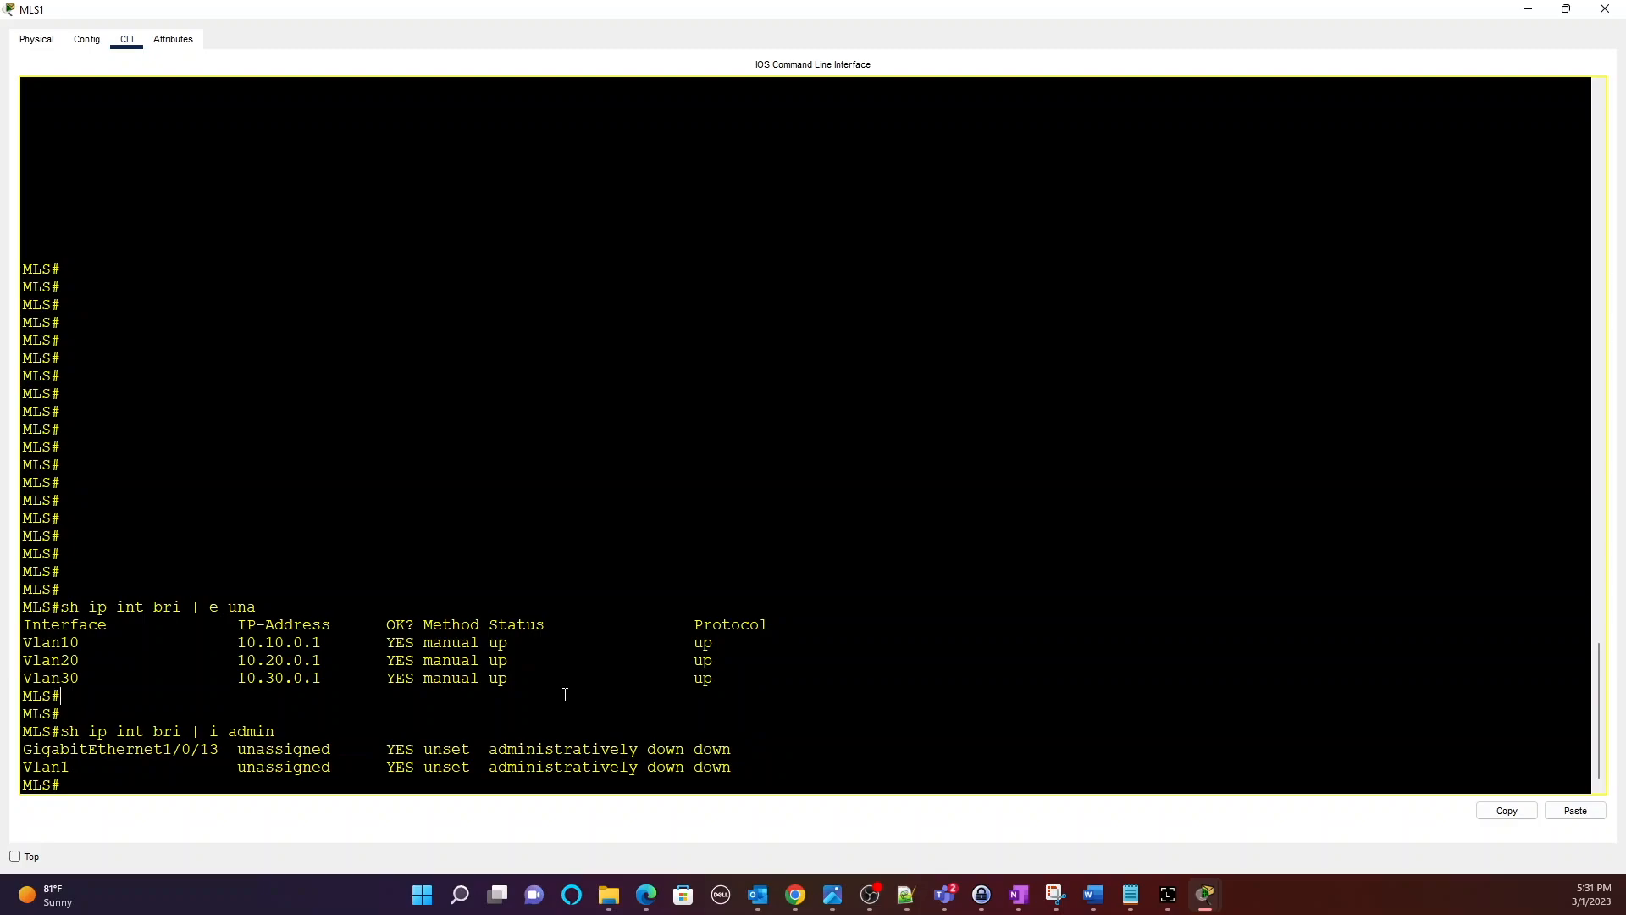
key(Return)
key(Return)
key(Return)
key(Return)
Enable GigabitEthernet1/0/13 with no shut, then exit configuration and close the console.
text(co)
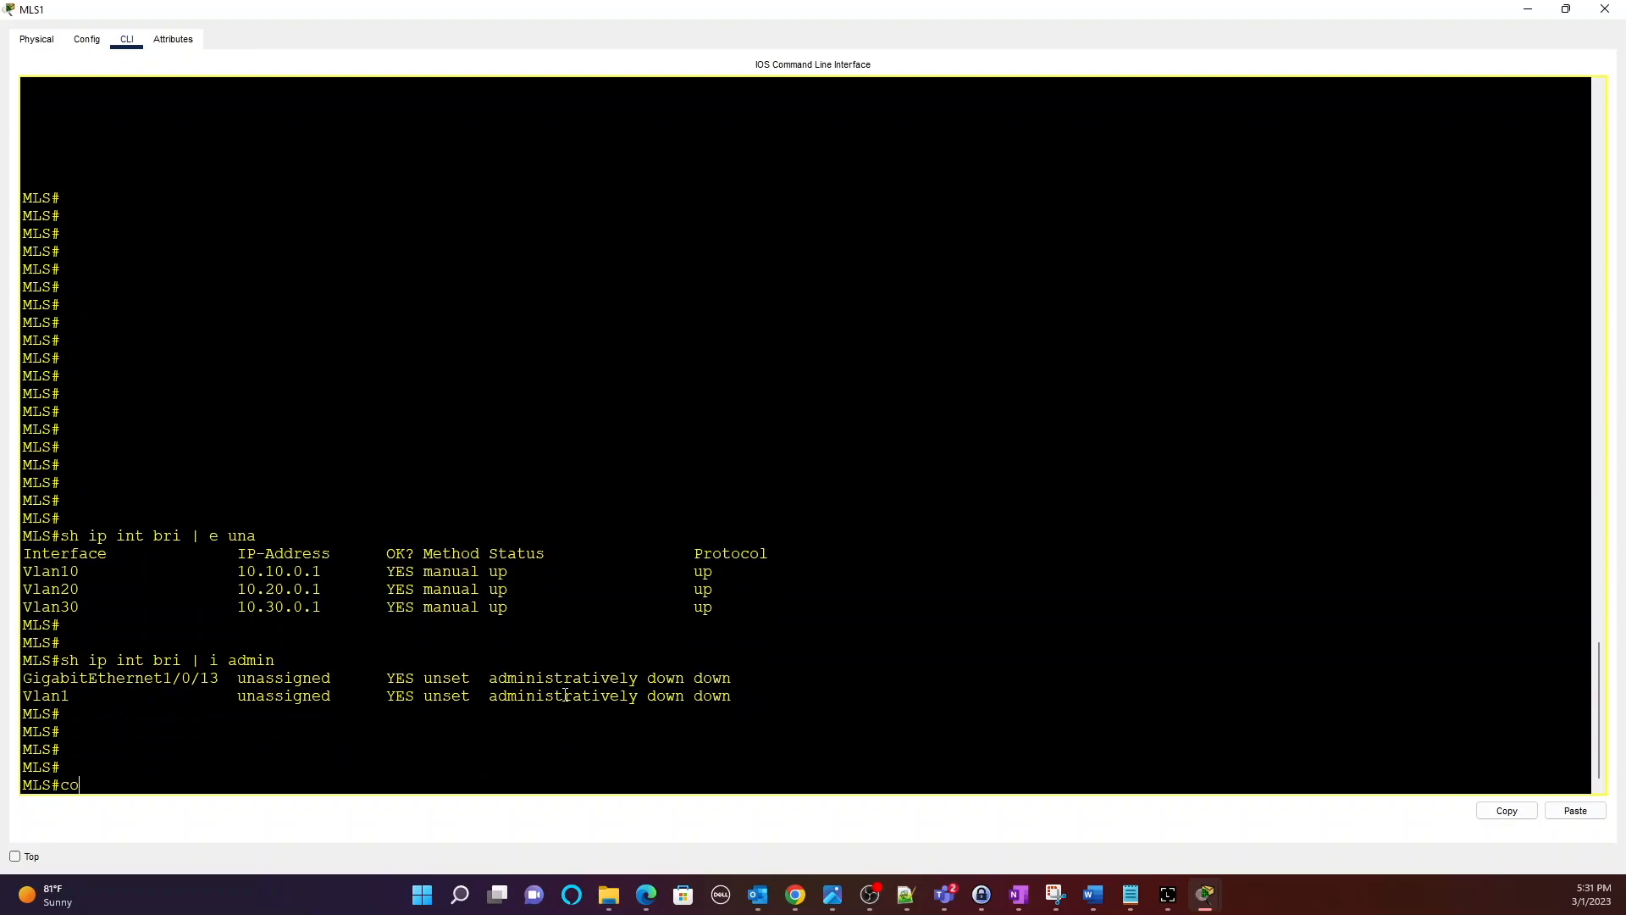
text(nf t)
key(Return)
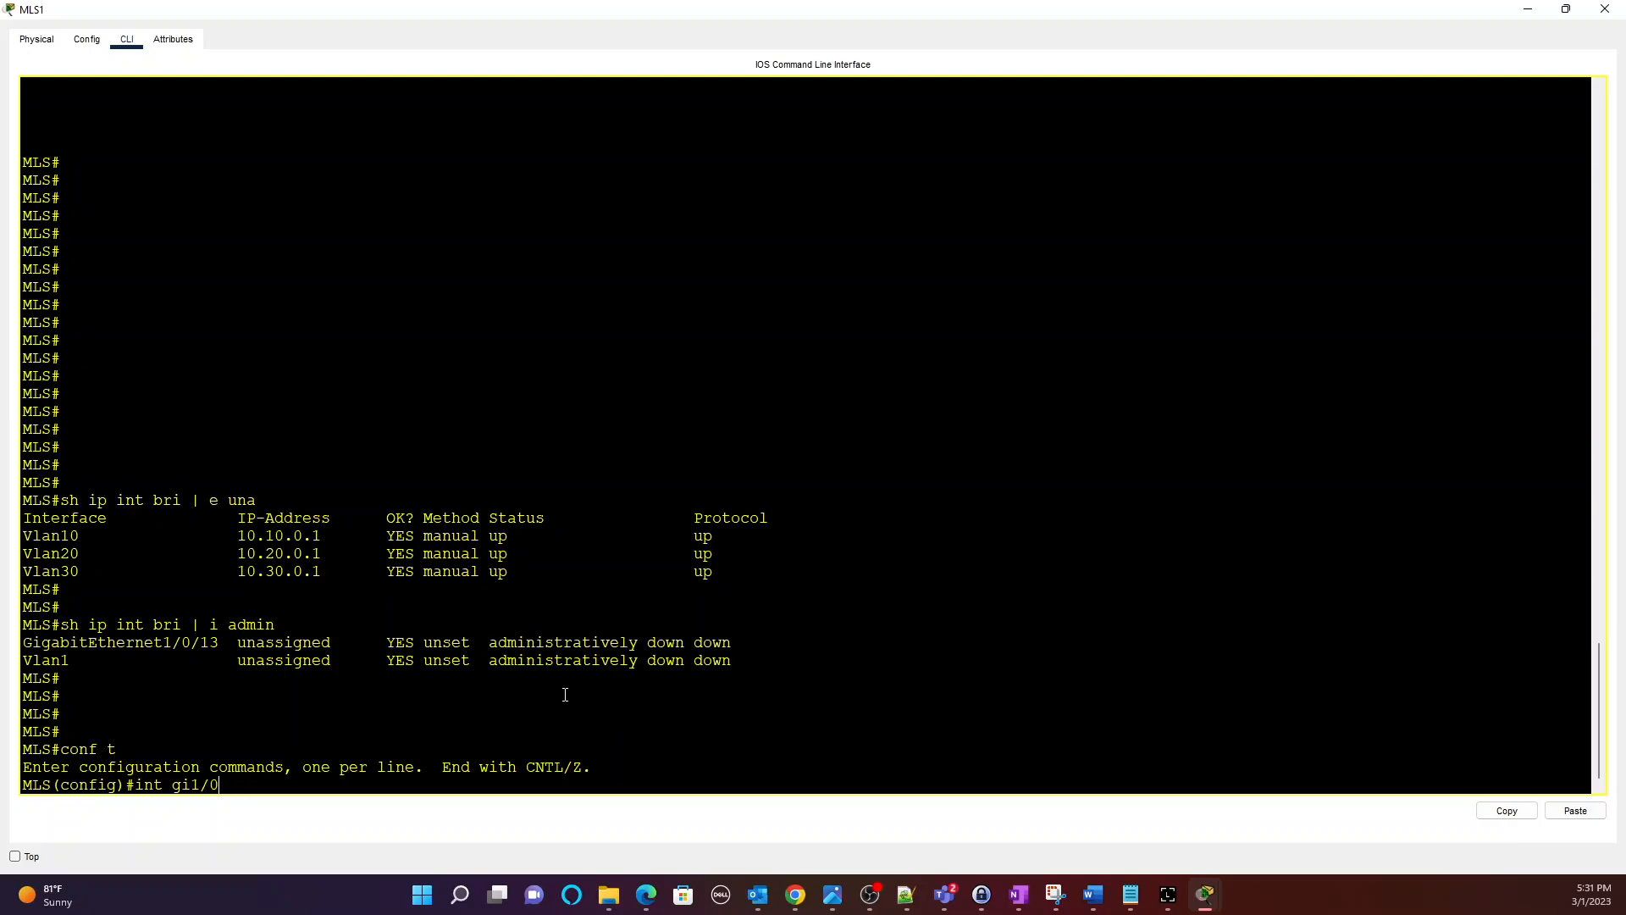
text(int gi1/0/13)
key(Return)
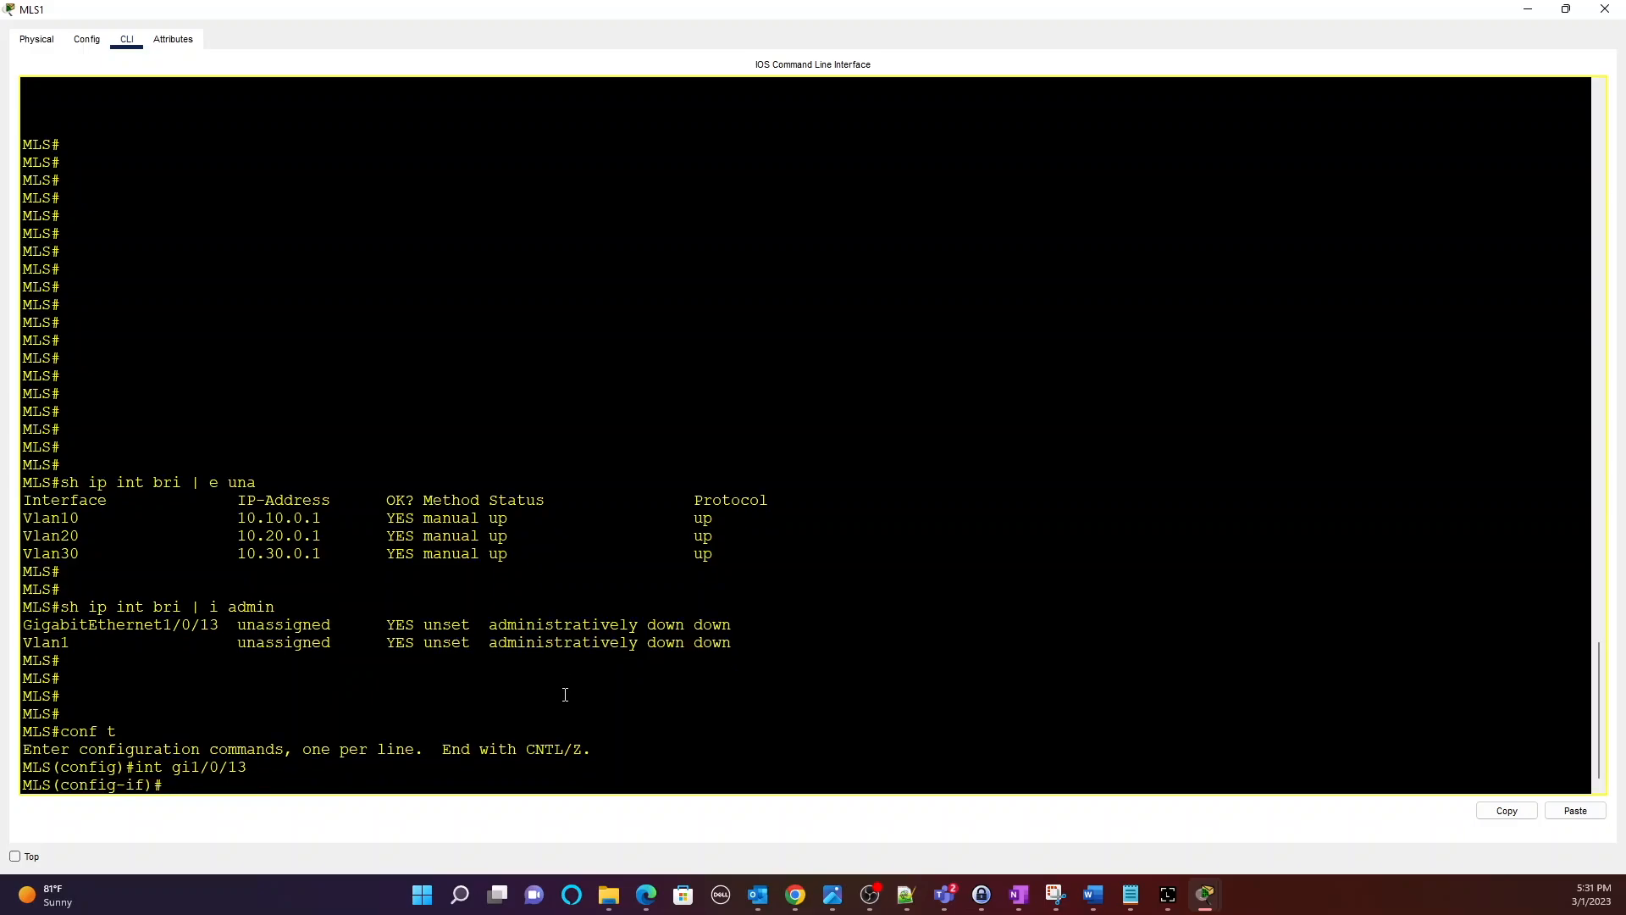
text(no shut)
key(Return)
text(end)
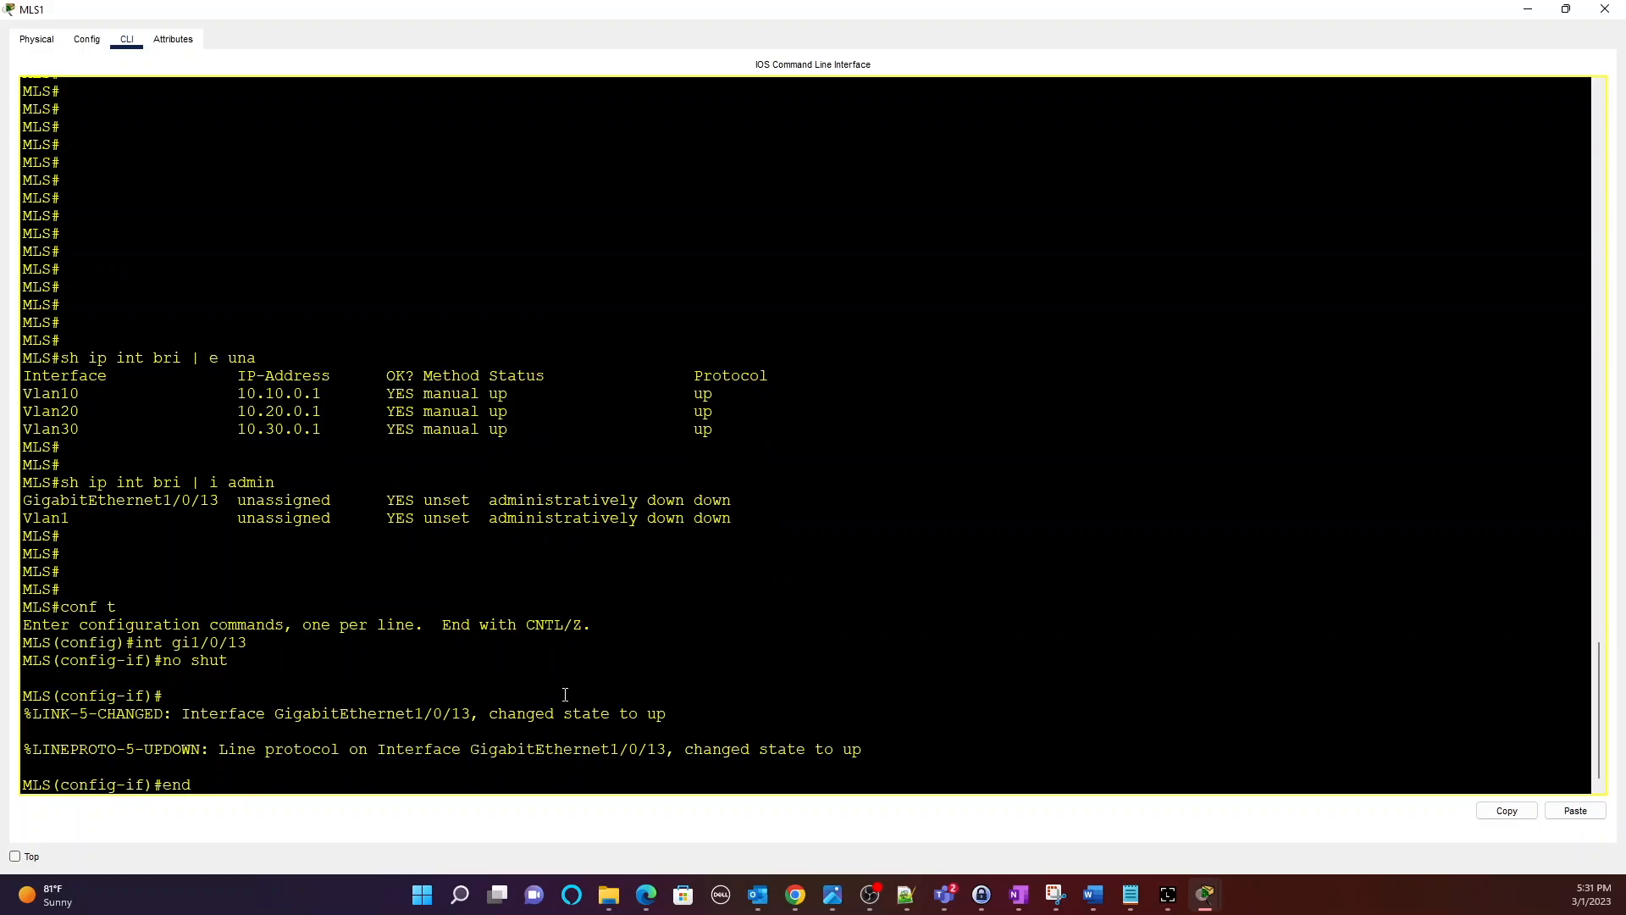
key(Return)
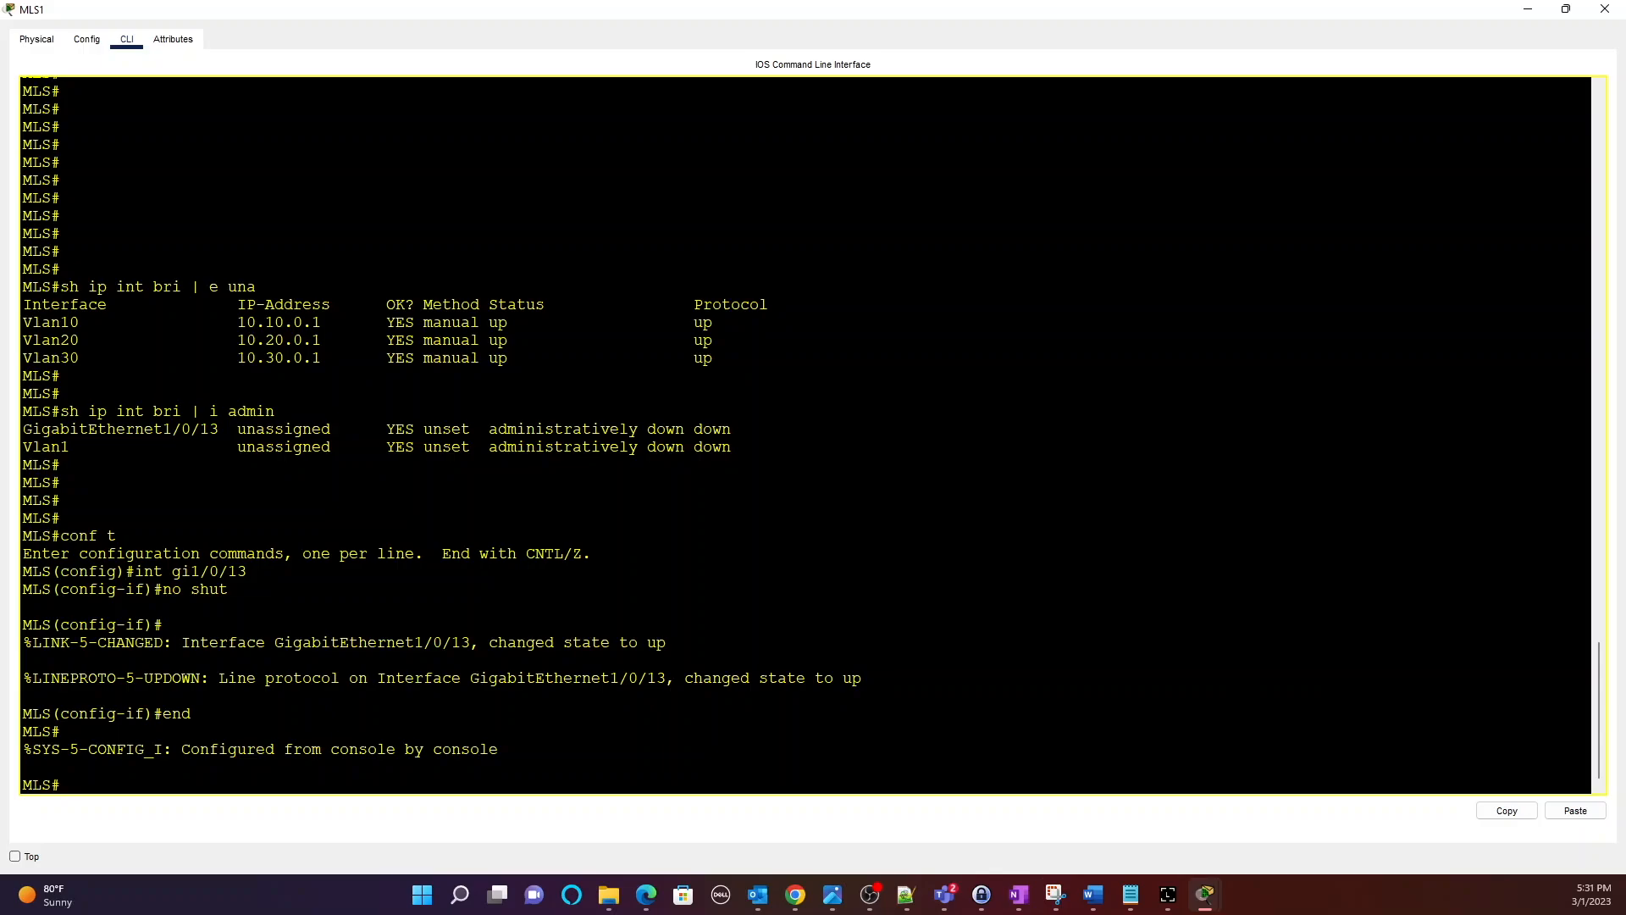
click(1528, 9)
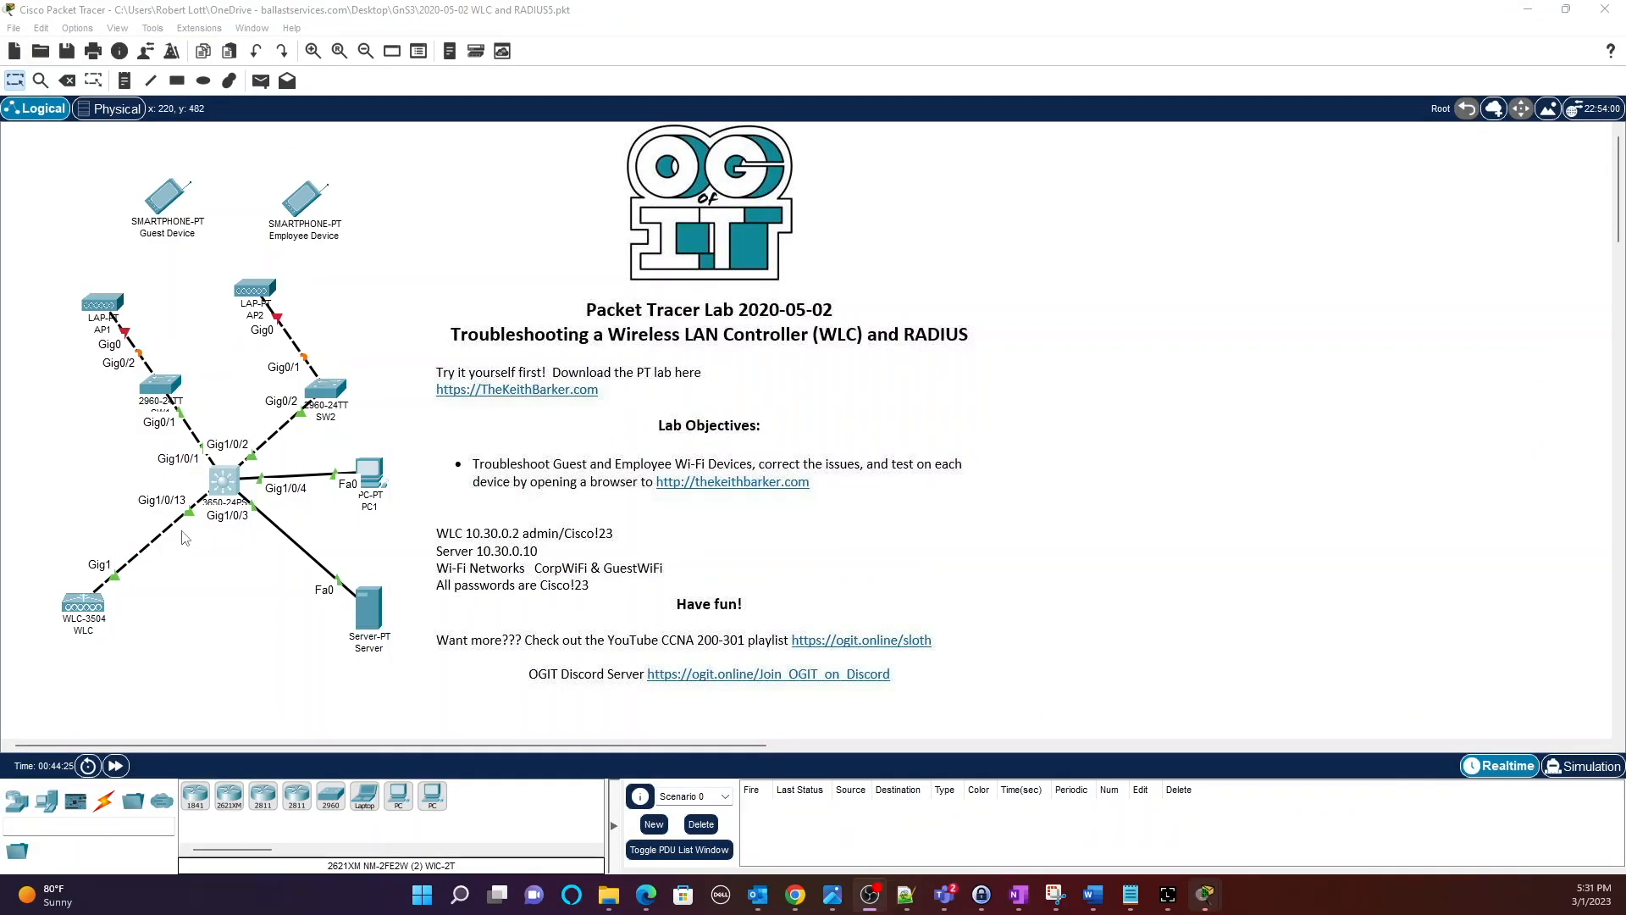
Plug the power adapter into AP1's power port, adjusting WLC and AP1 positions.
mouse_move(76, 606)
mouse_down()
mouse_move(97, 631)
mouse_move(93, 592)
mouse_up()
mouse_move(103, 301)
mouse_down()
mouse_move(174, 282)
mouse_move(110, 287)
mouse_move(102, 311)
mouse_up()
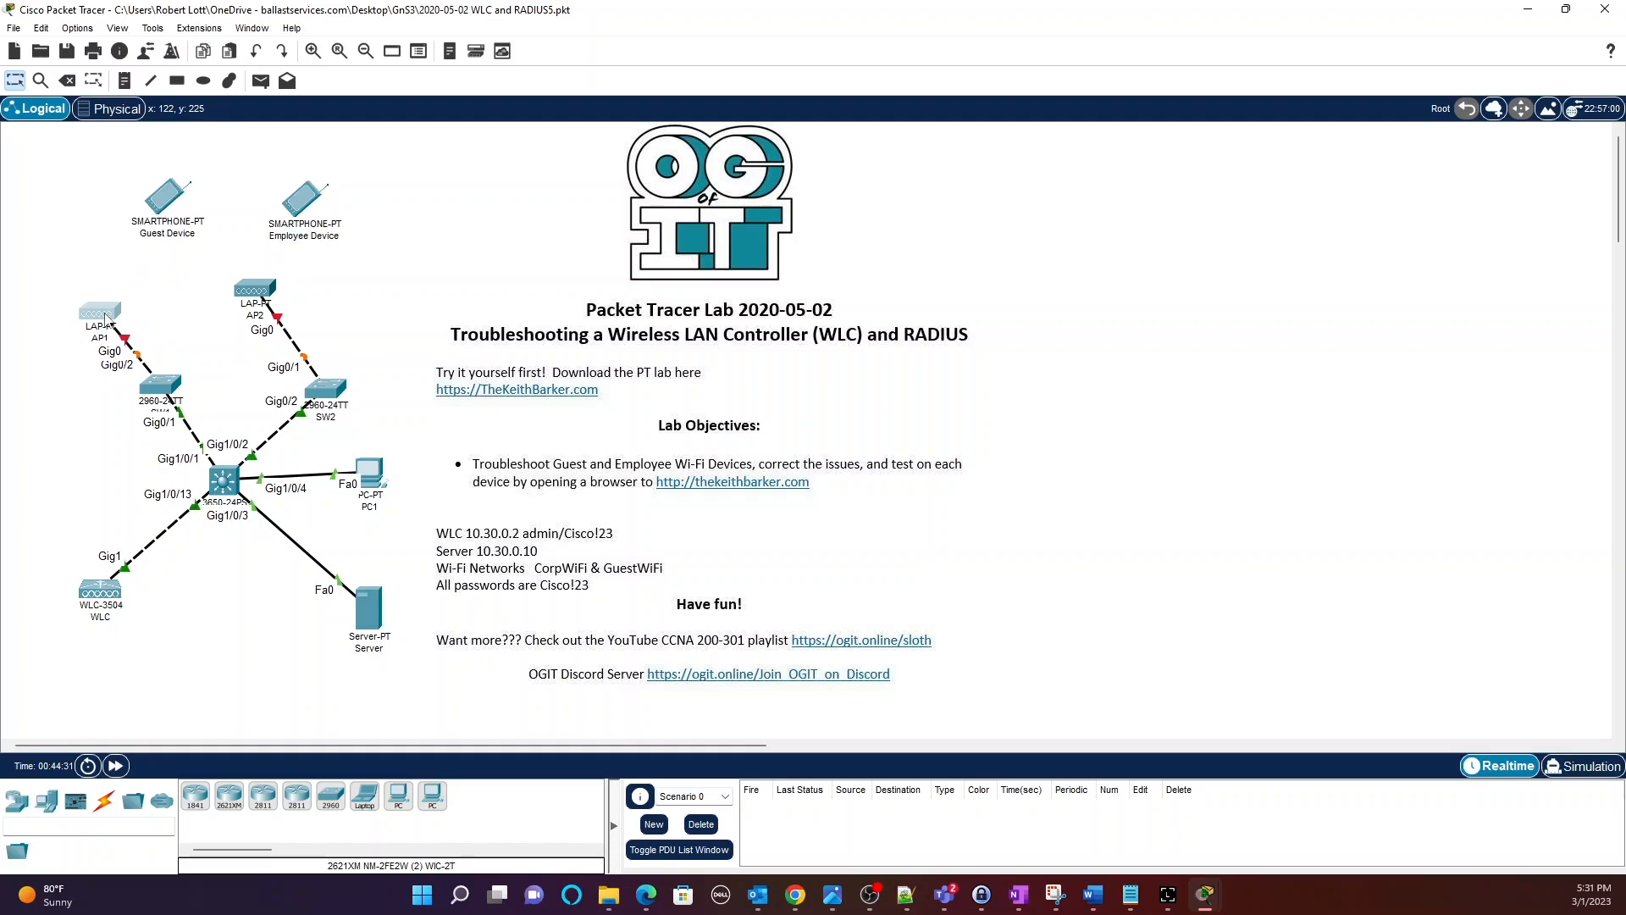
click(105, 317)
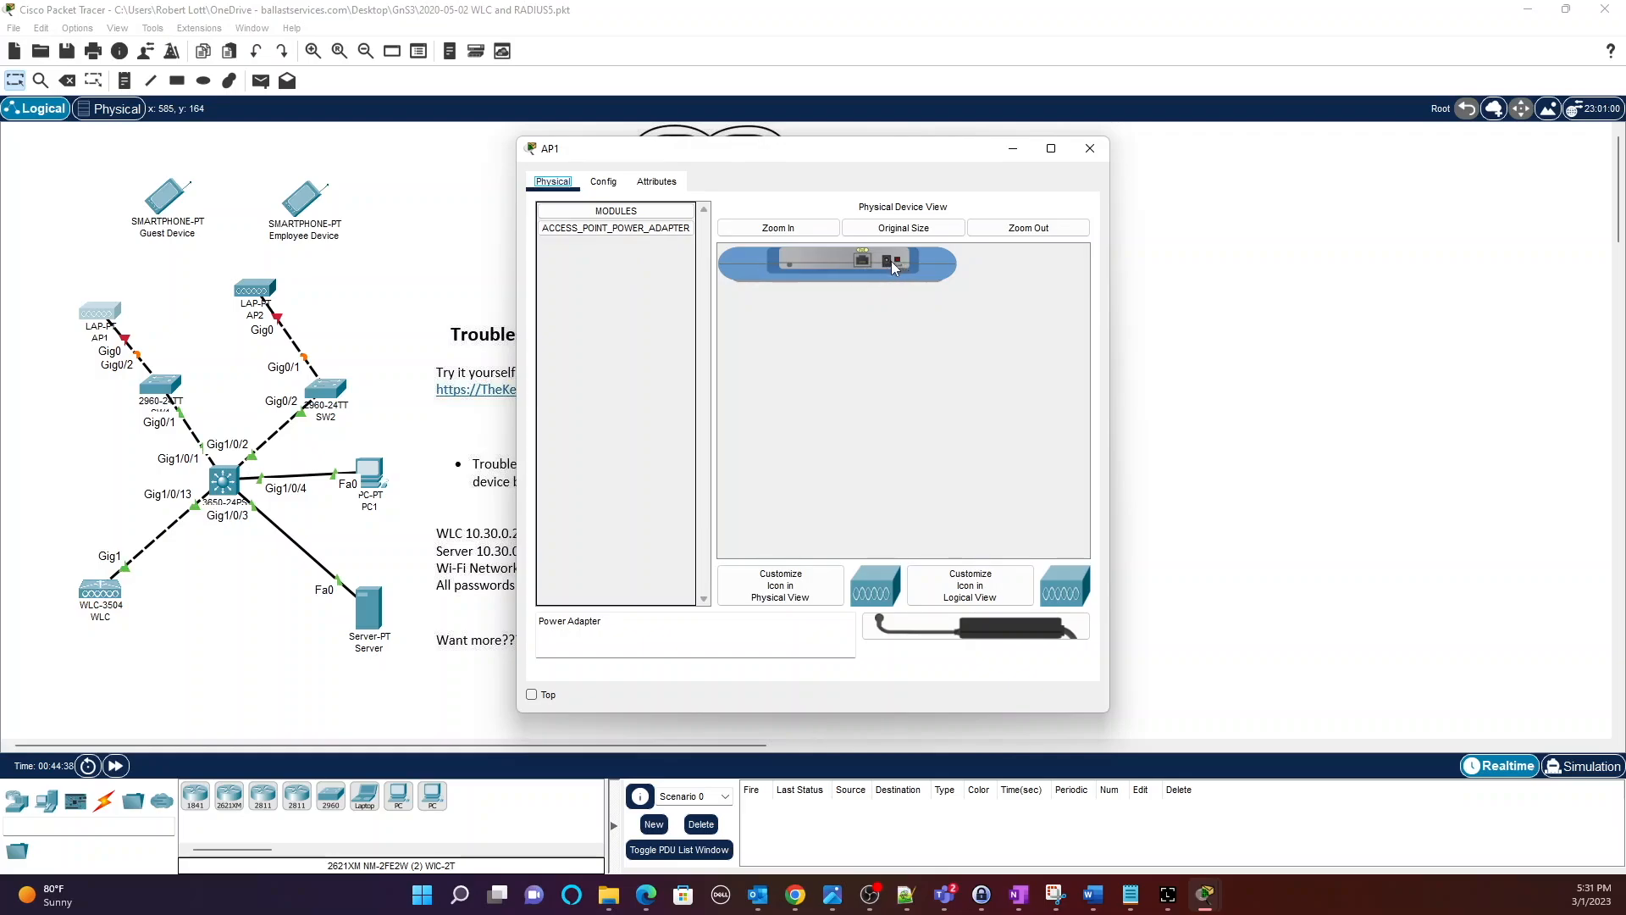
drag(940, 626, 889, 268)
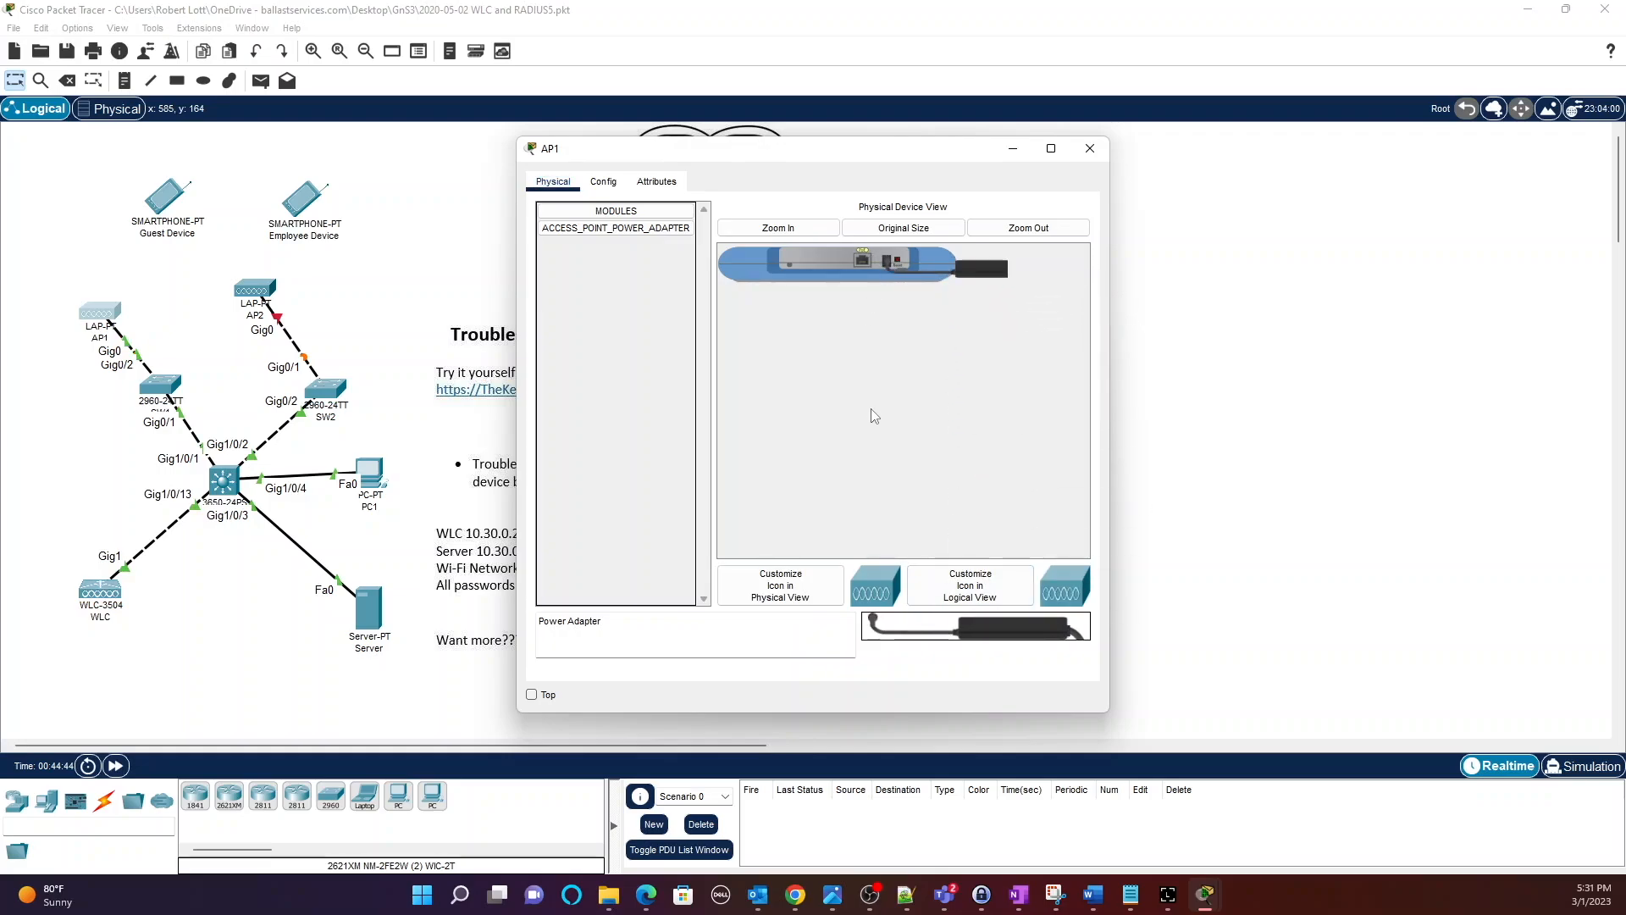
mouse_move(116, 314)
mouse_down()
mouse_move(184, 283)
mouse_move(116, 292)
mouse_up()
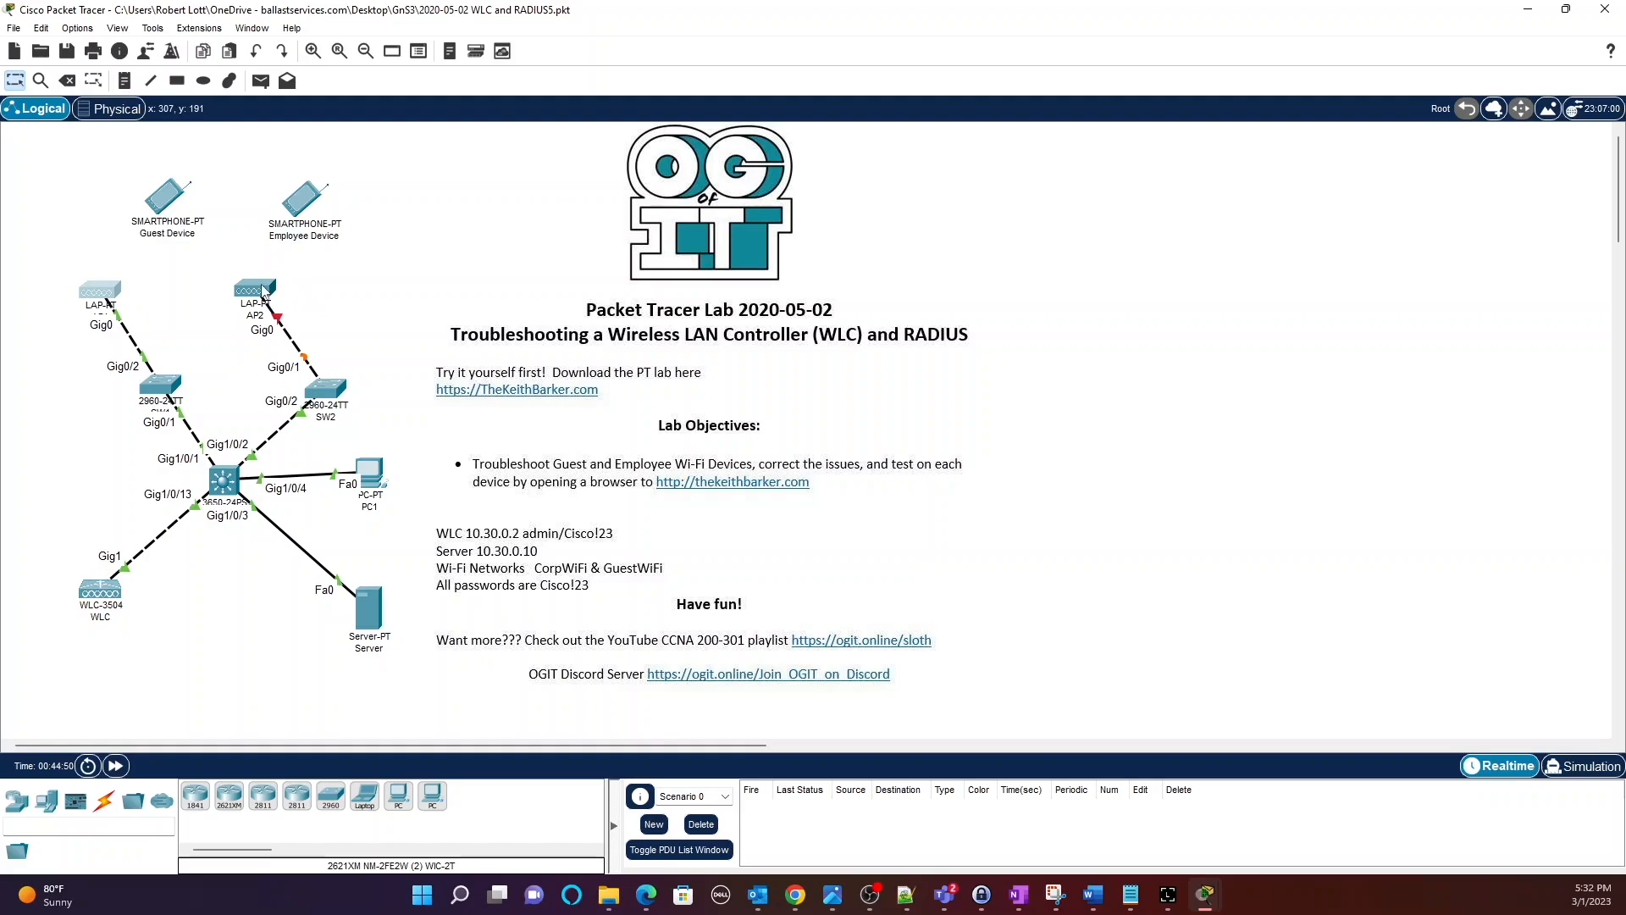
Plug the power adapter into AP2's power port and close its window.
drag(258, 294, 219, 286)
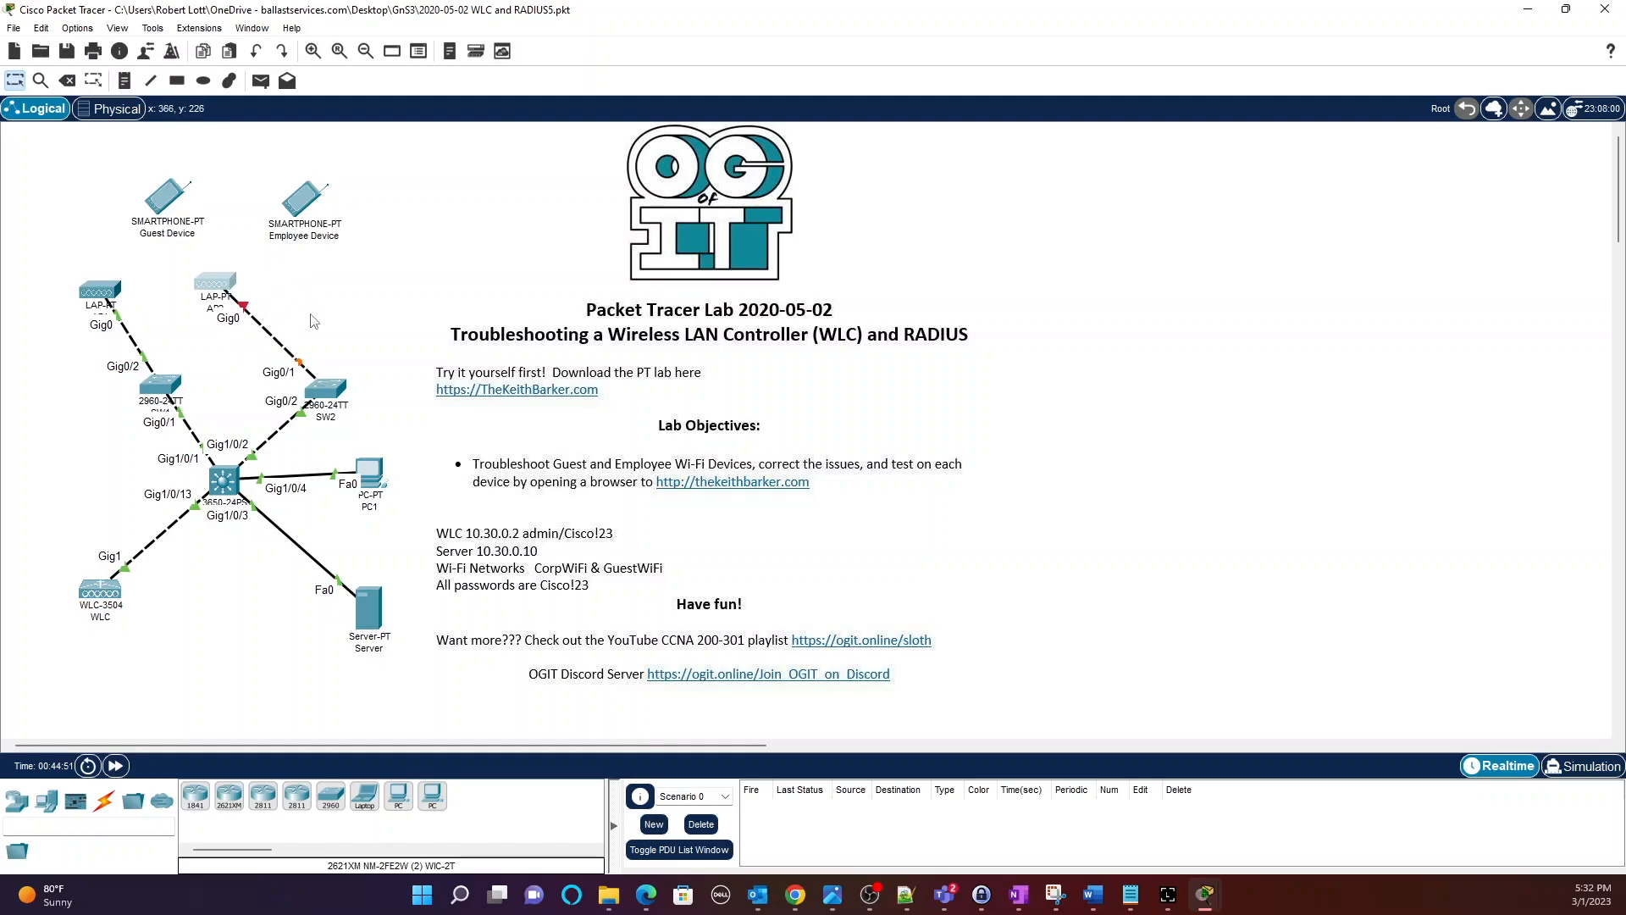
click(215, 281)
mouse_move(949, 627)
mouse_down()
mouse_move(974, 239)
mouse_move(883, 269)
mouse_up()
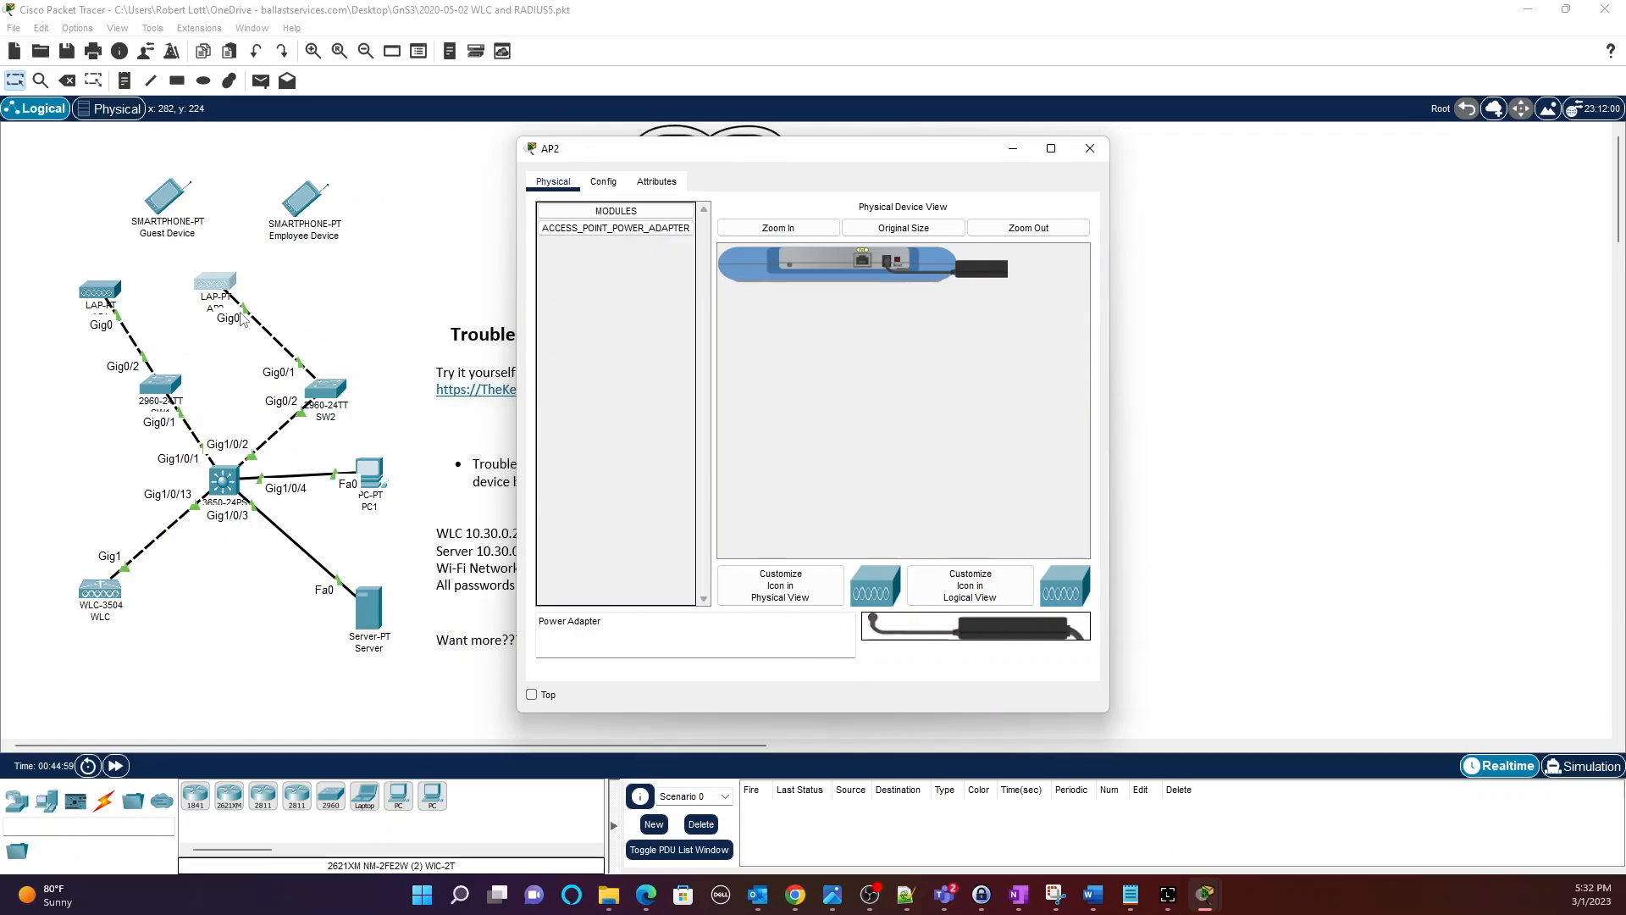
click(1090, 151)
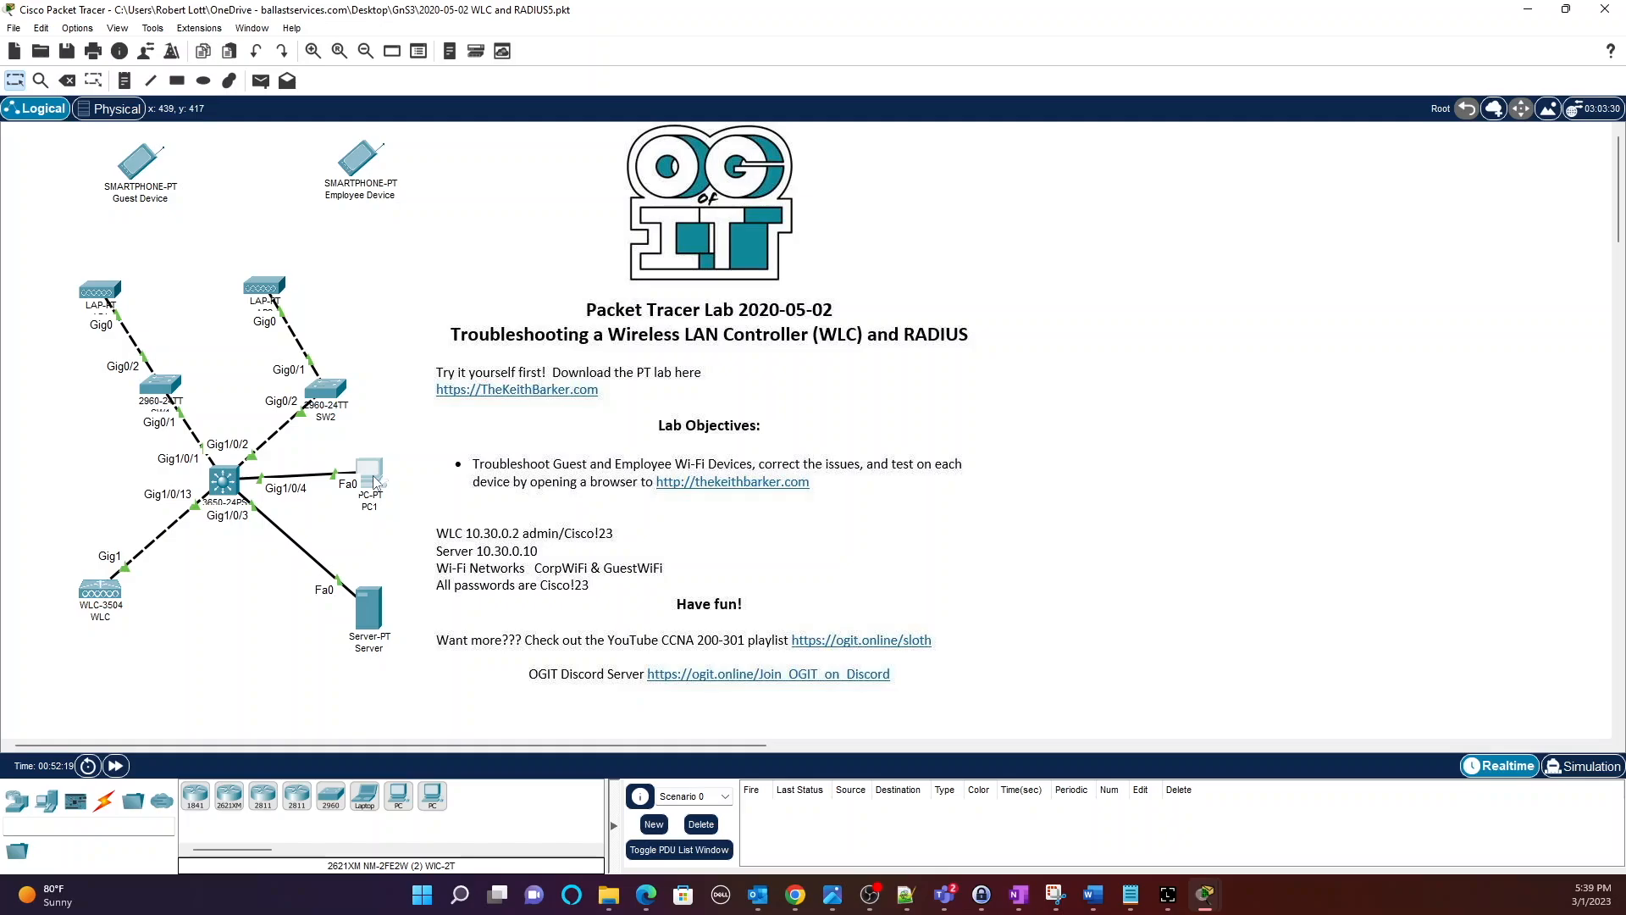
mouse_move(375, 482)
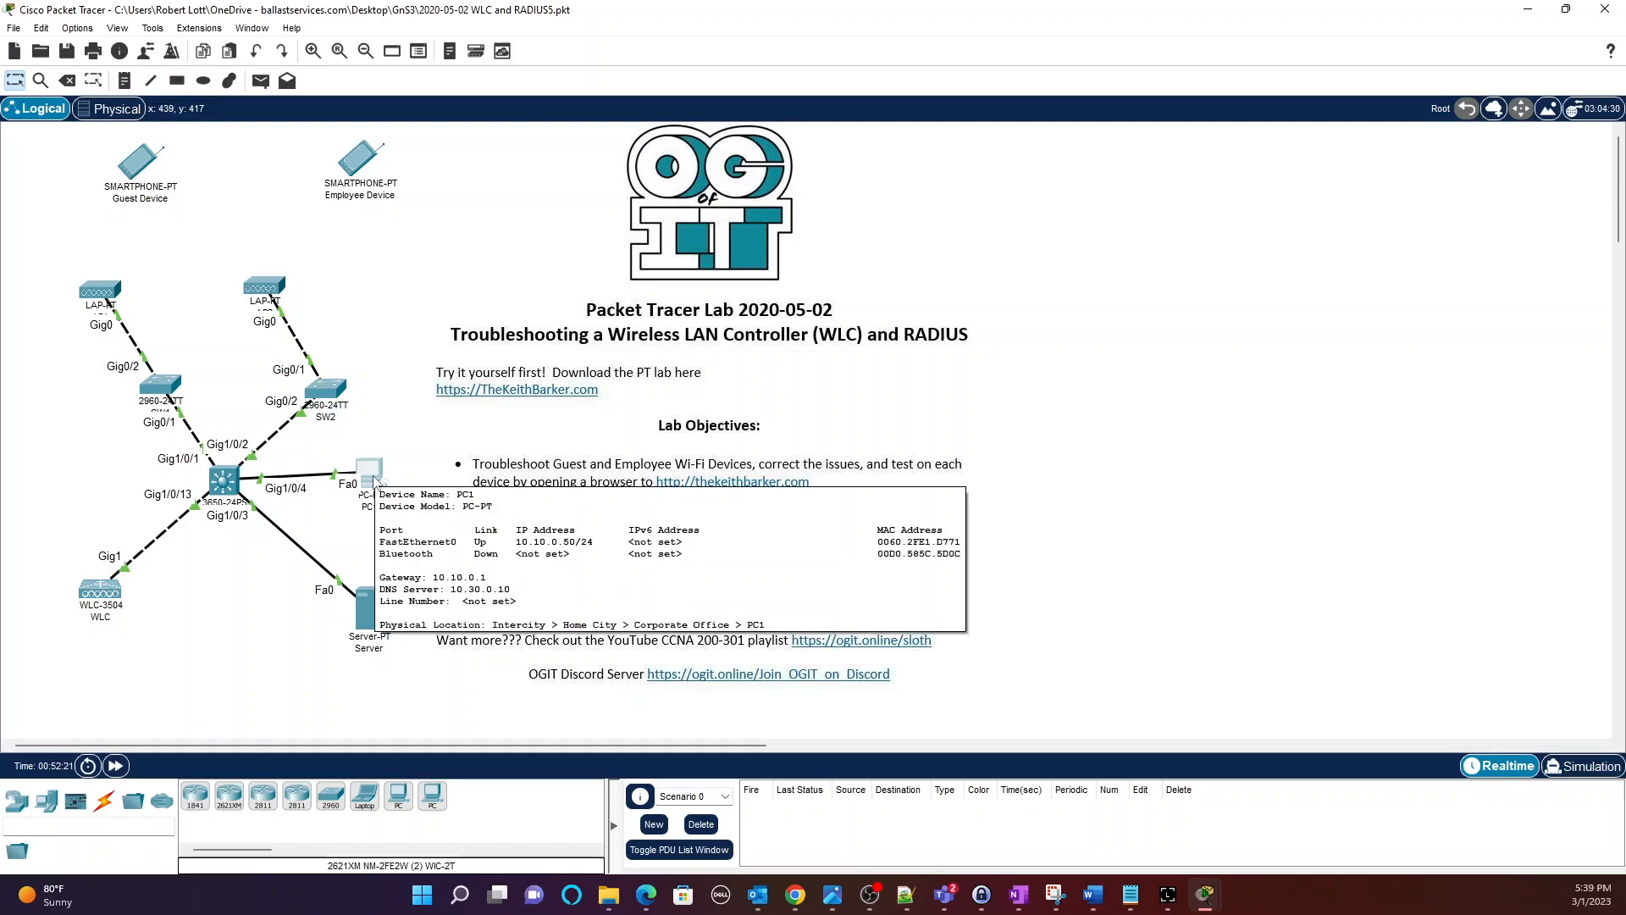
Launch the Web Browser app from PC1's Desktop.
click(374, 480)
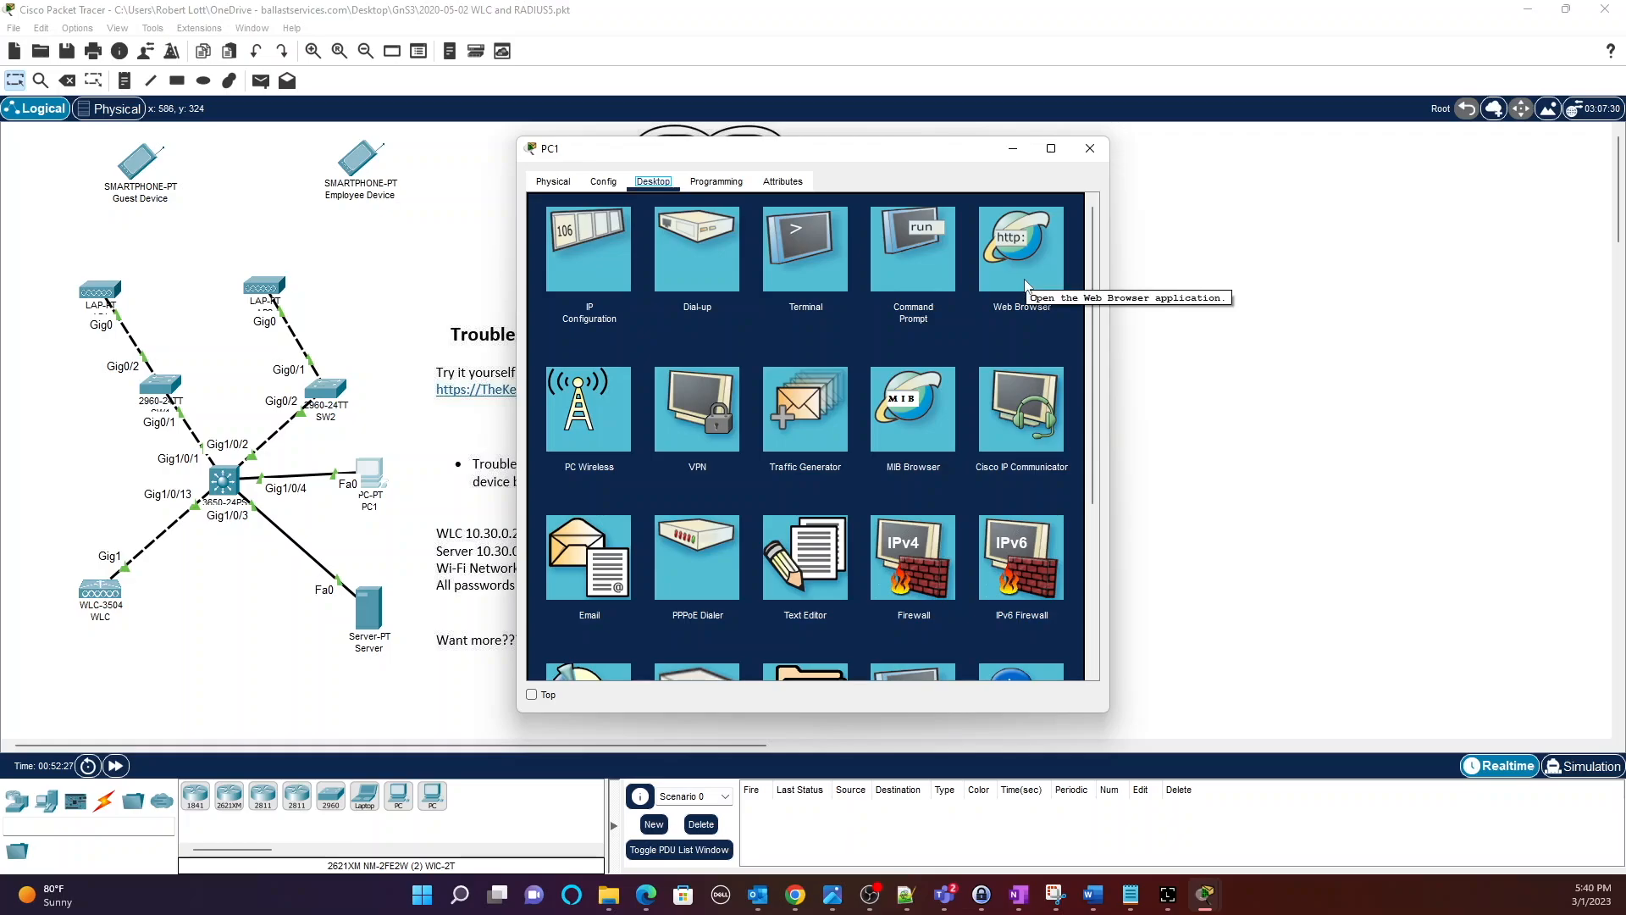
click(1024, 269)
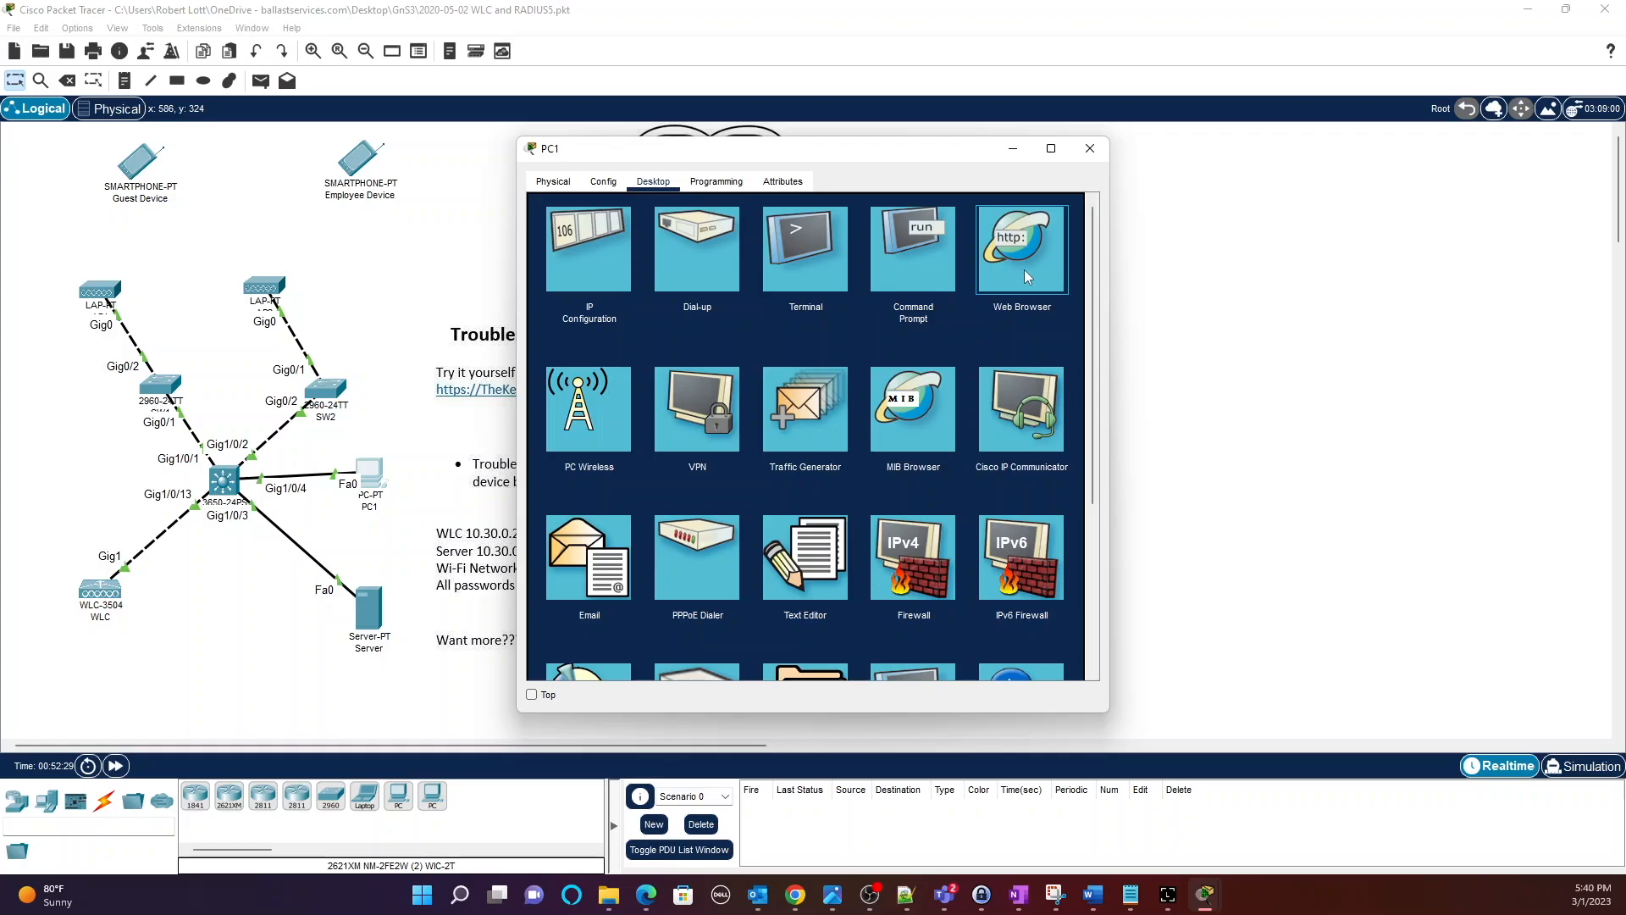
click(1024, 270)
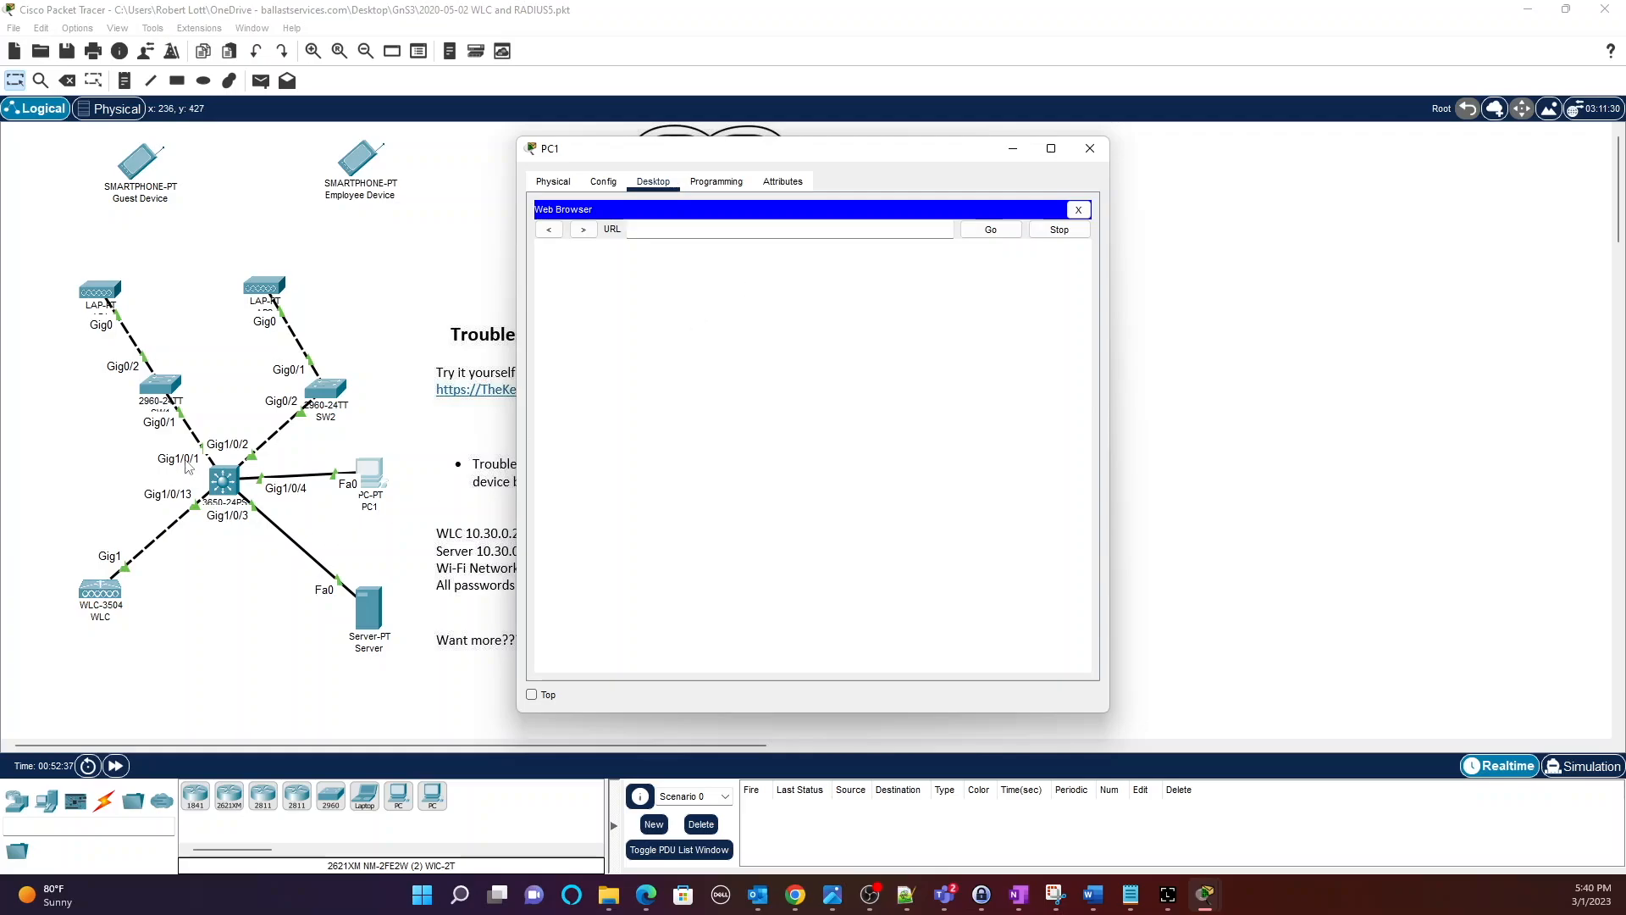
click(1051, 149)
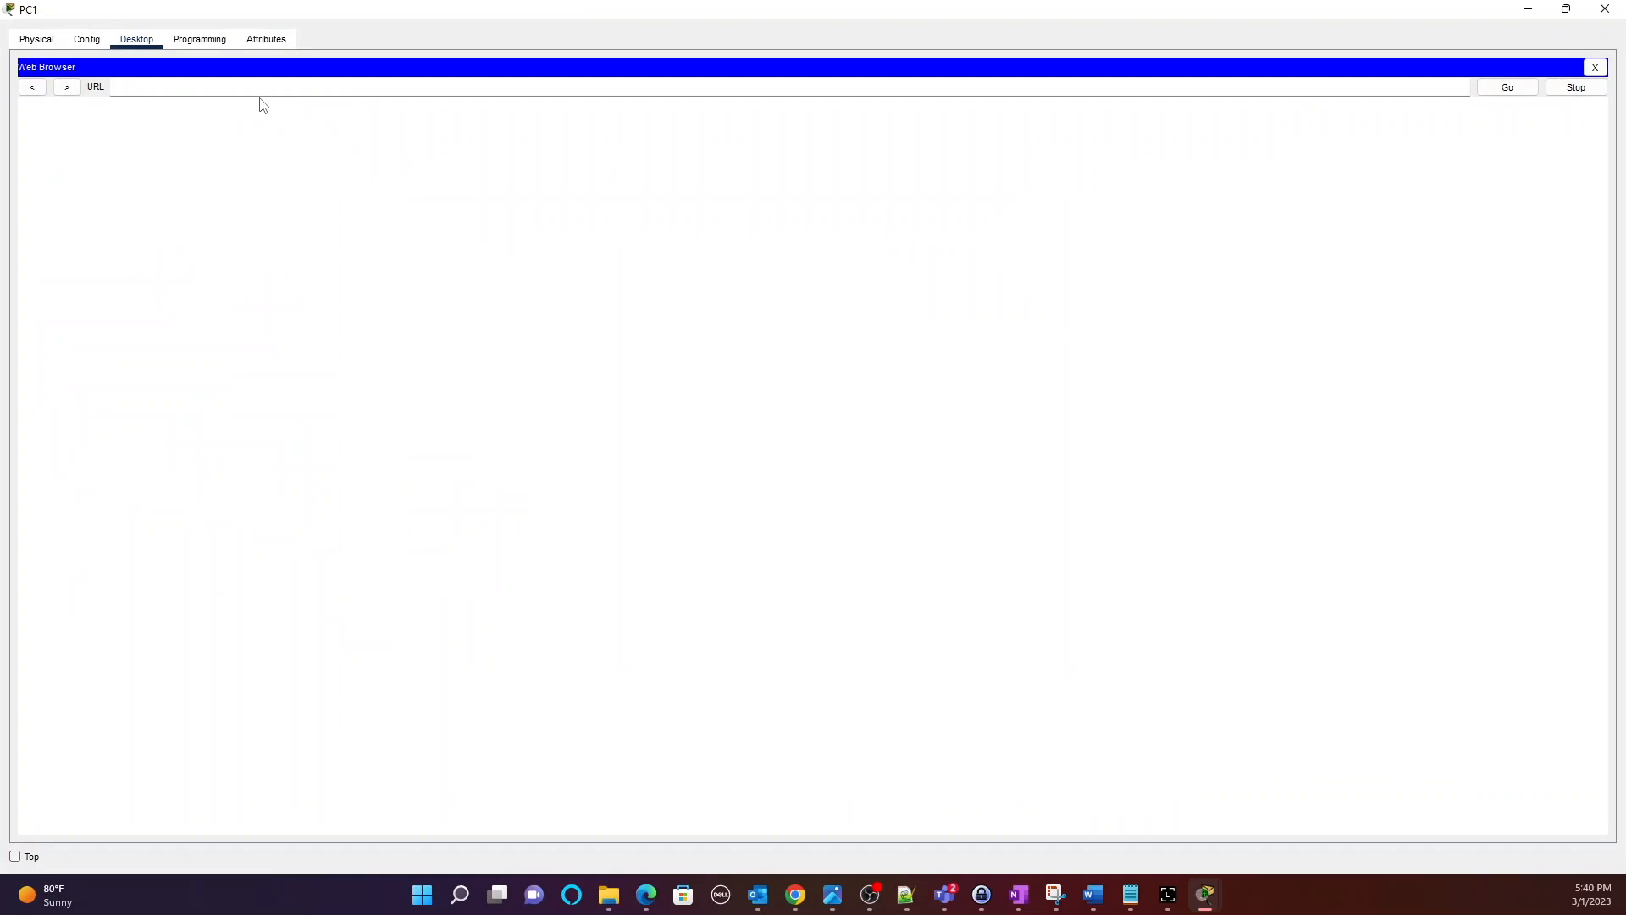
click(1565, 8)
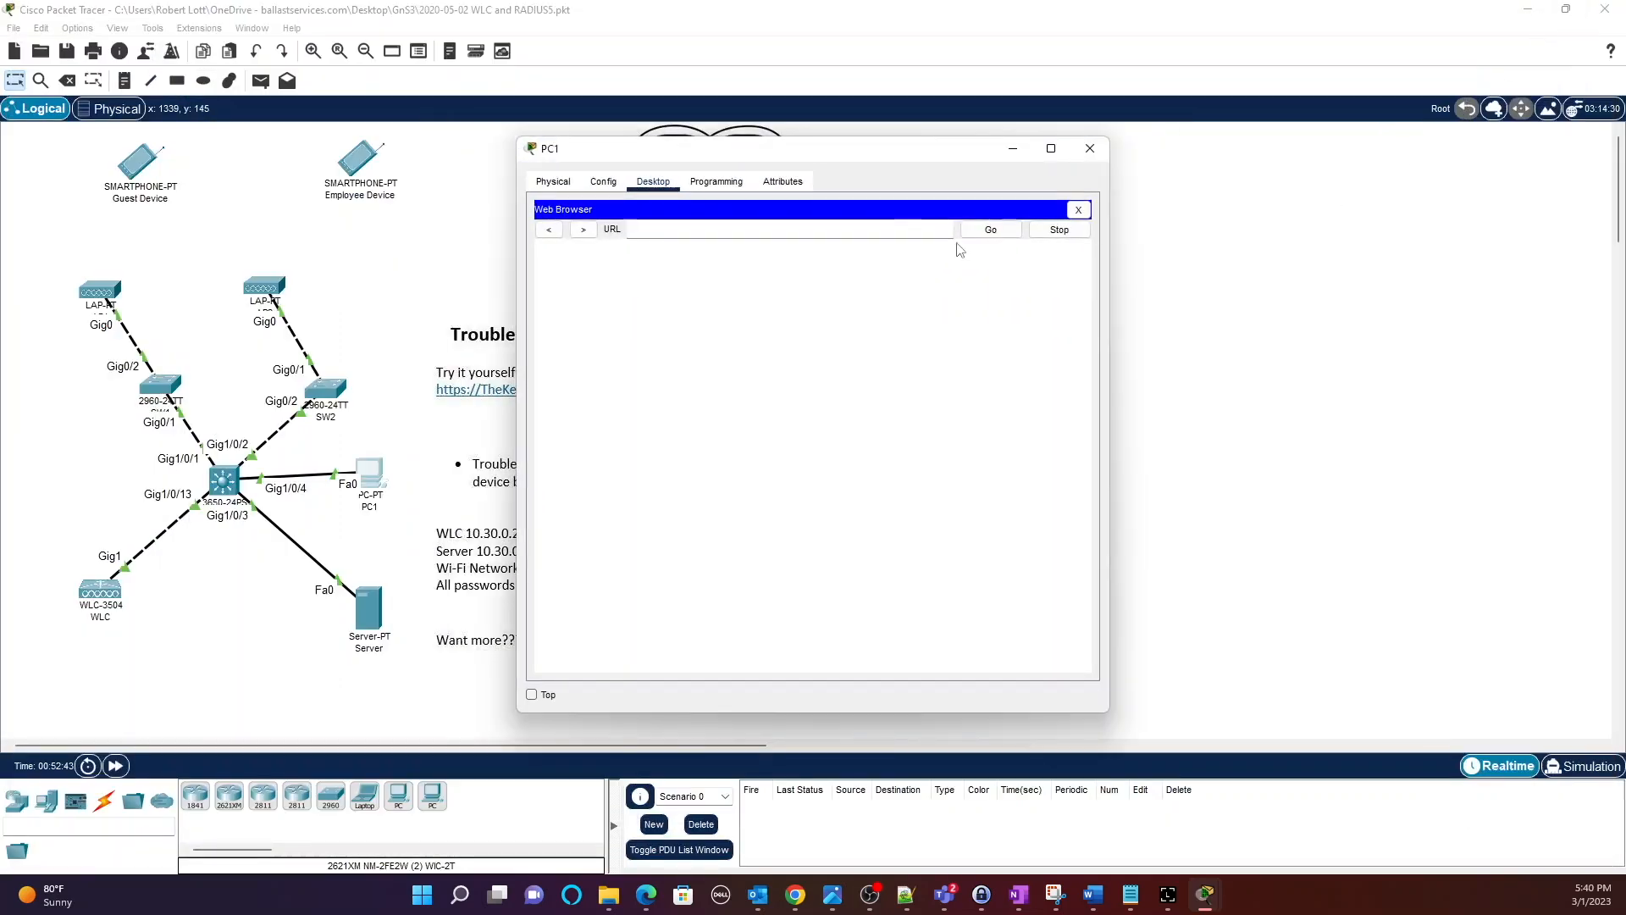
drag(761, 157, 981, 150)
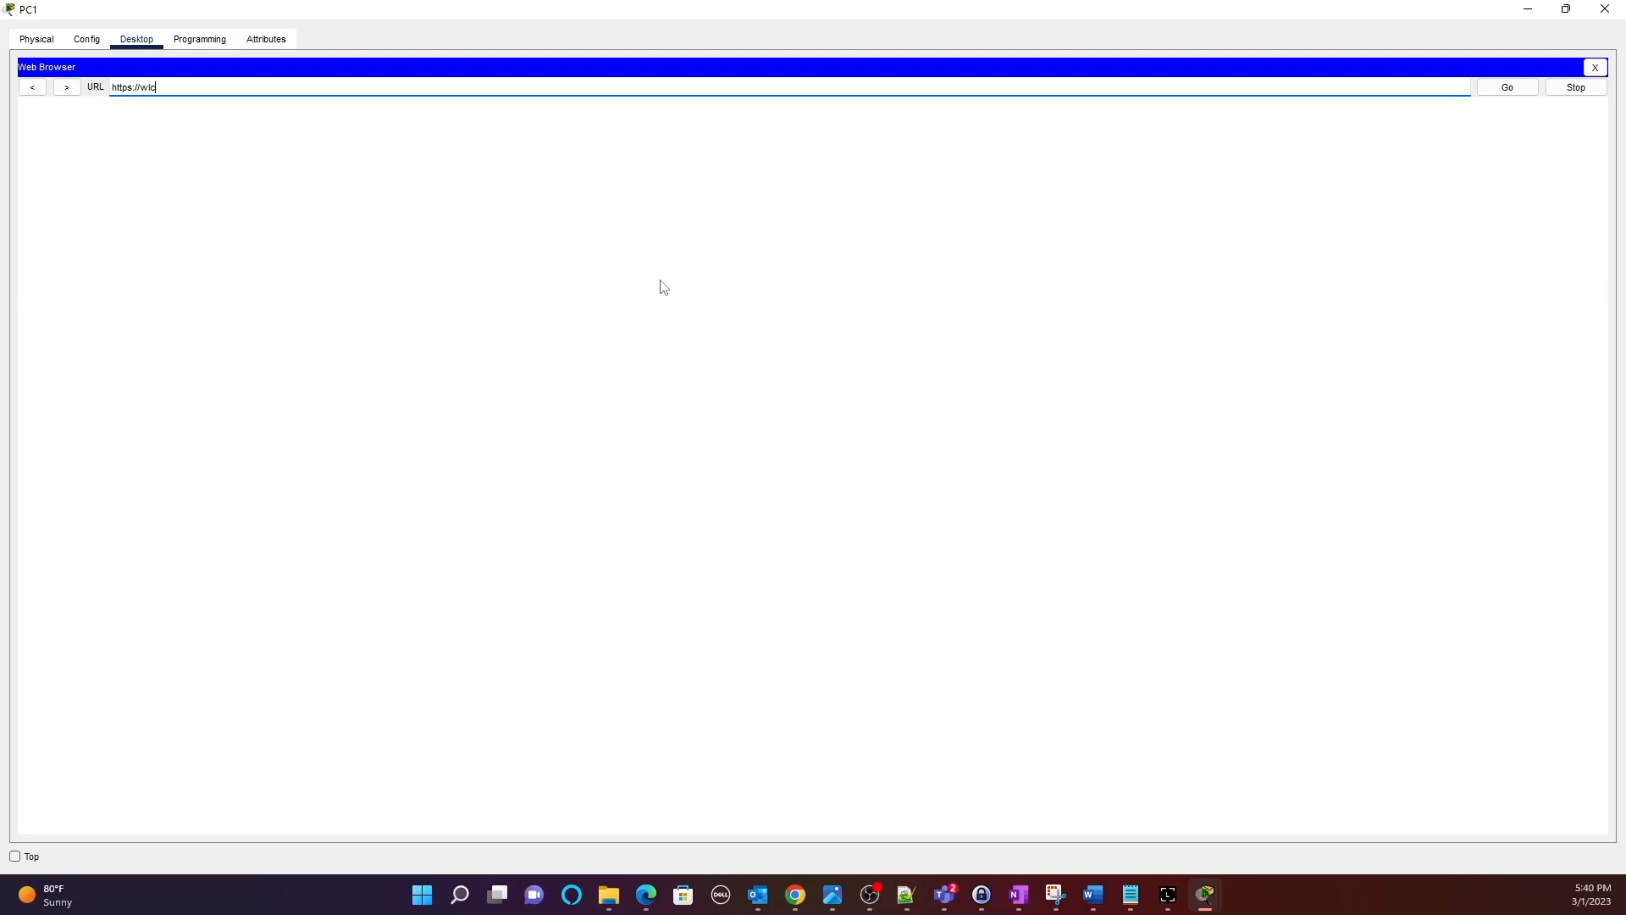
click(1504, 87)
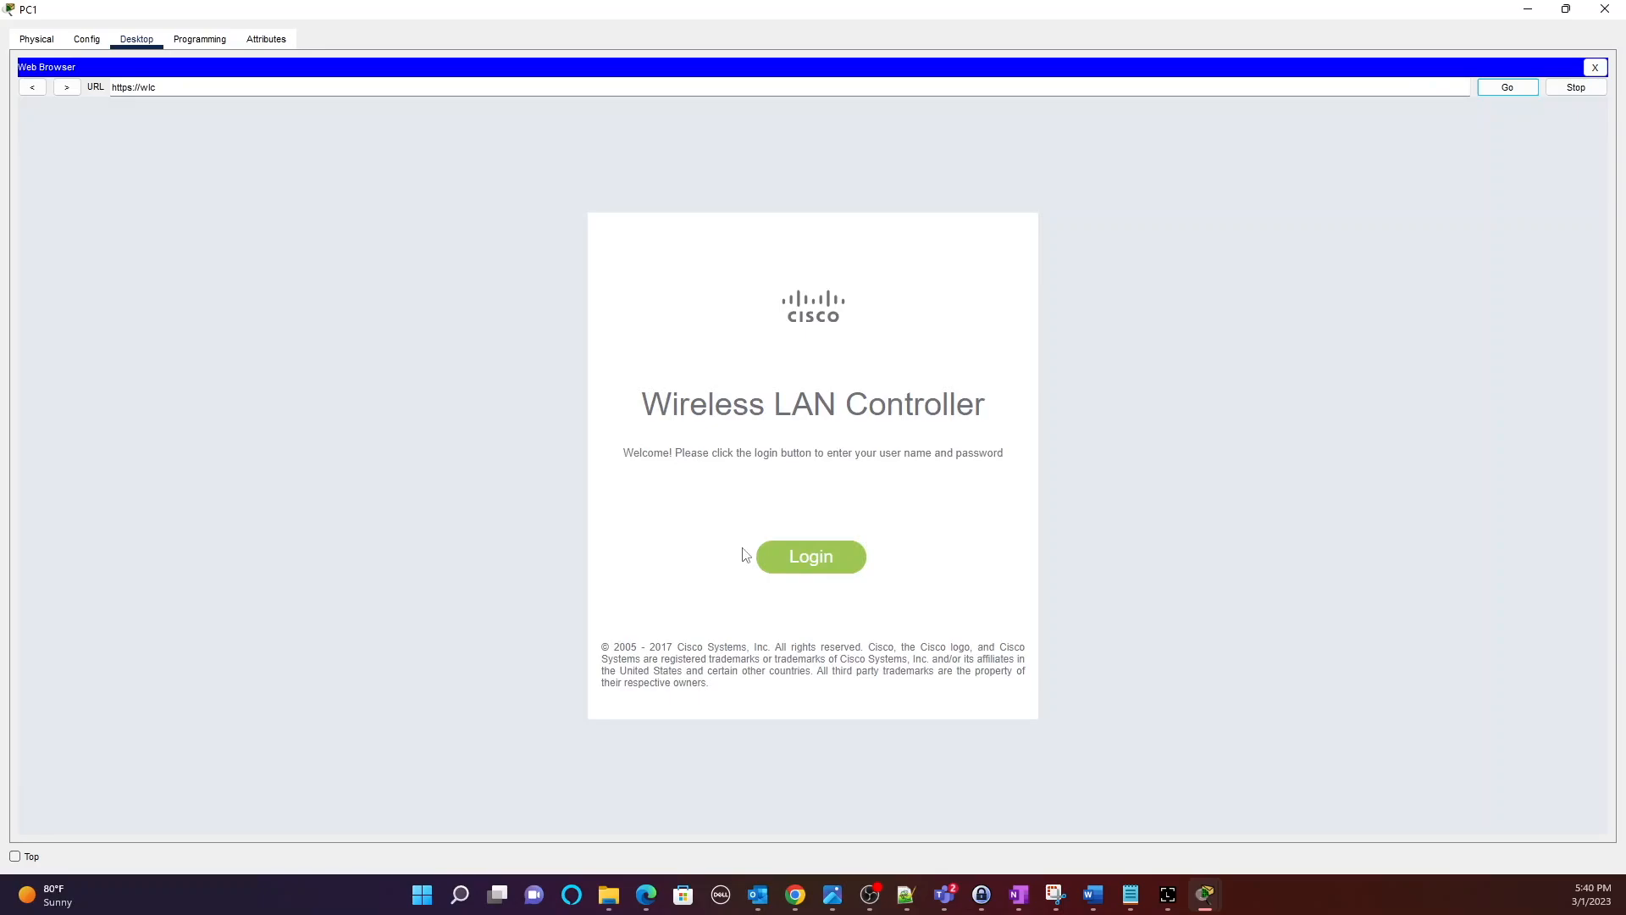
Log in to the controller's web interface as admin with the account password.
click(818, 566)
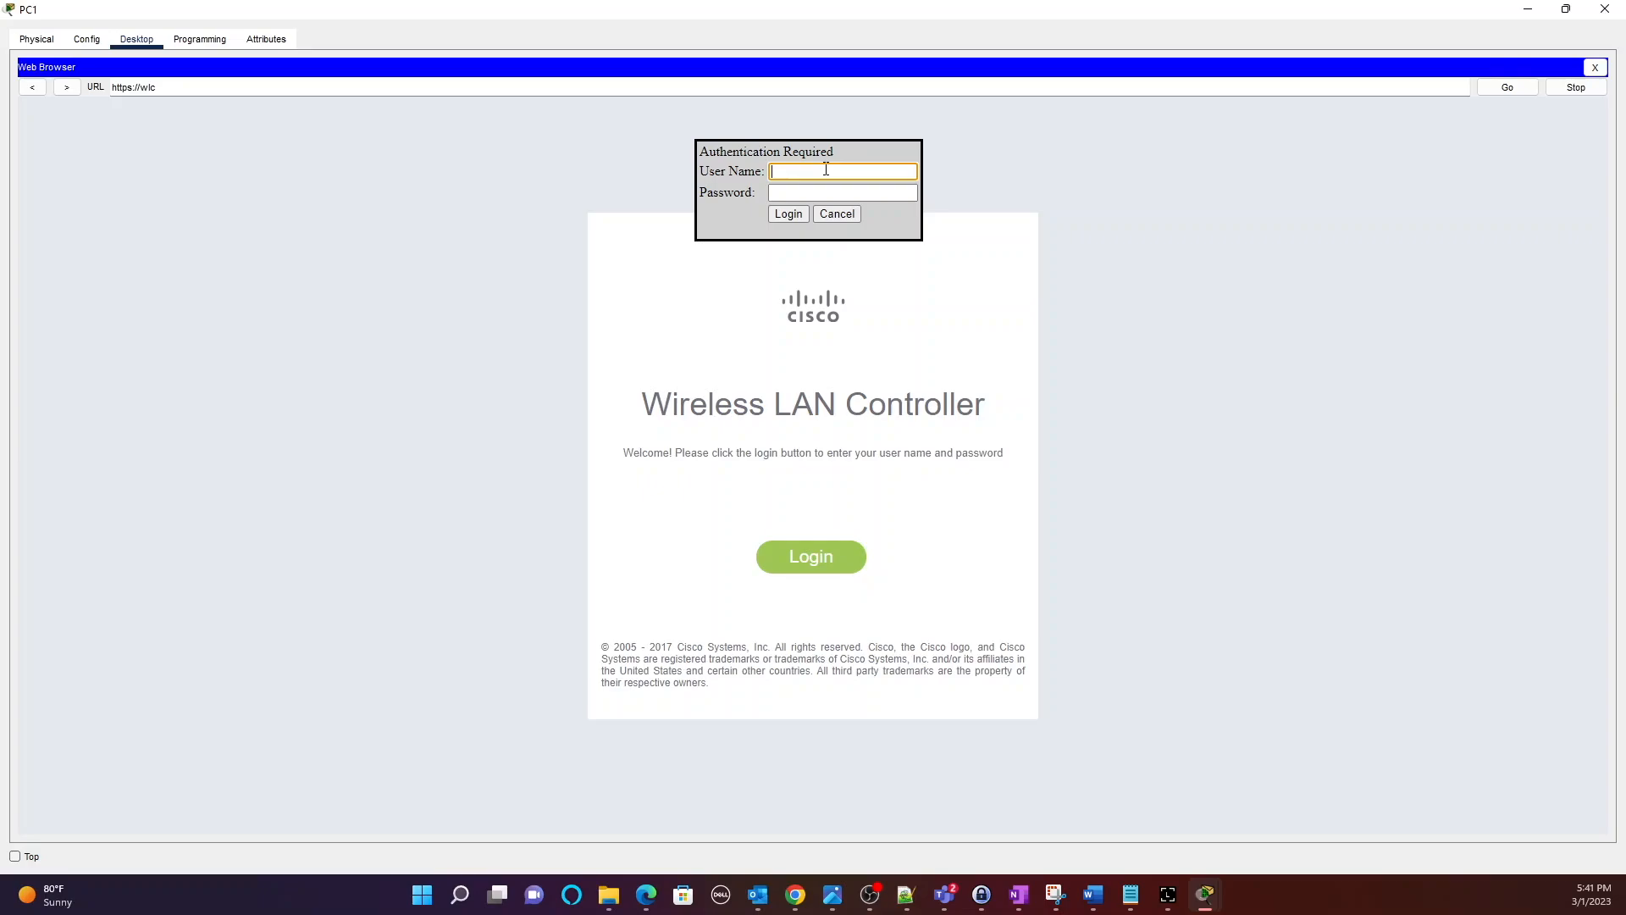
text(admin)
key(Tab)
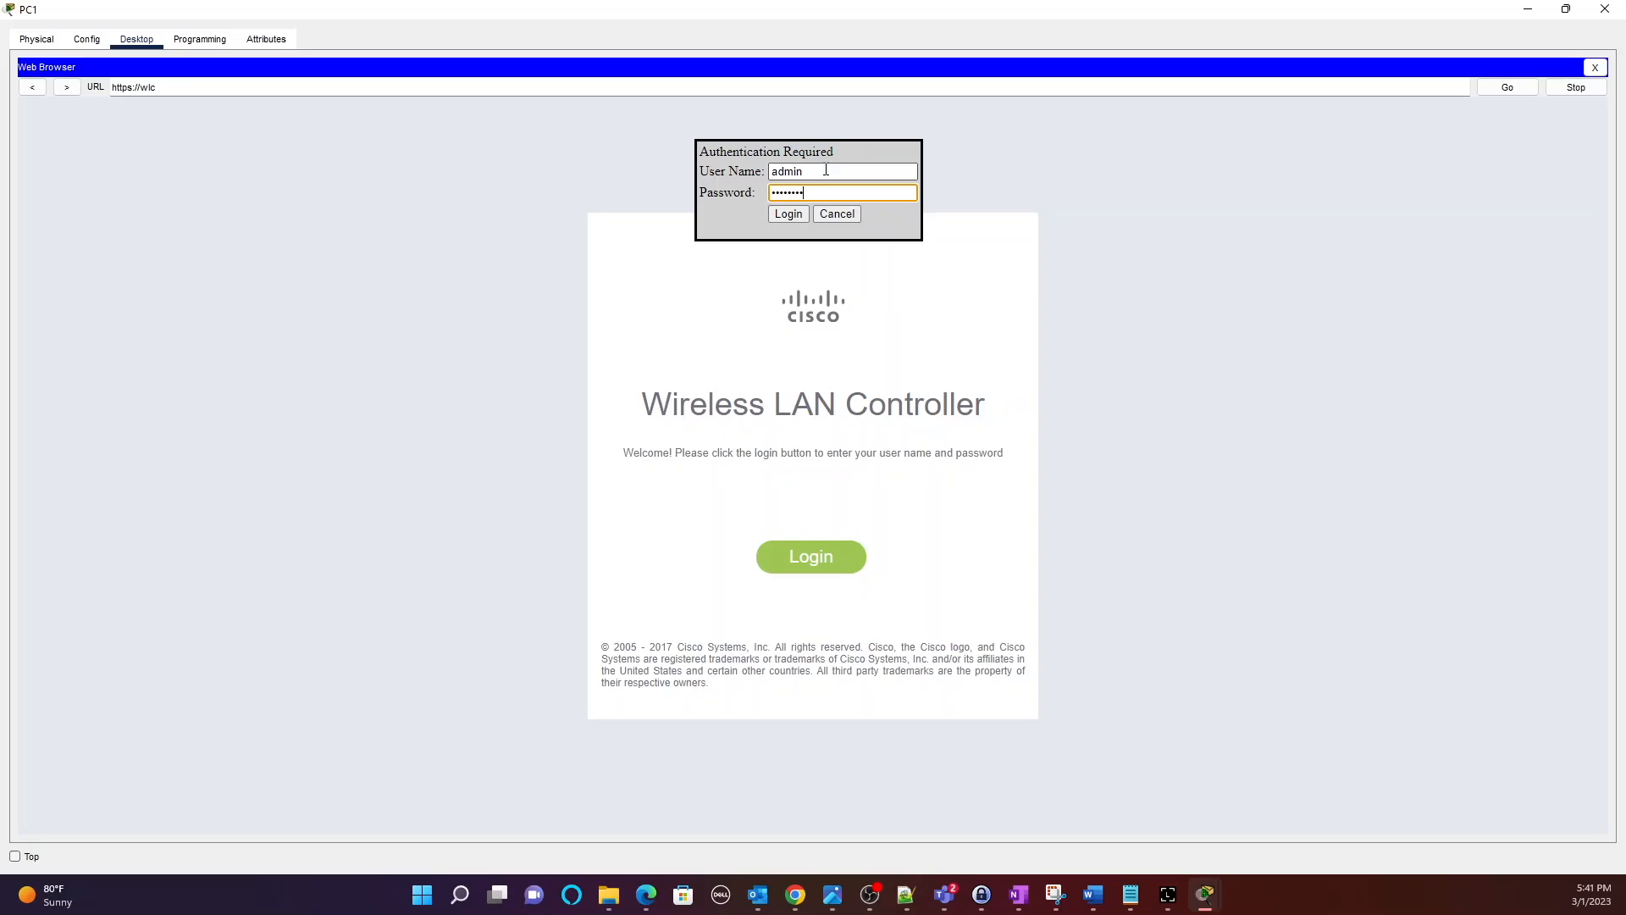
key(Return)
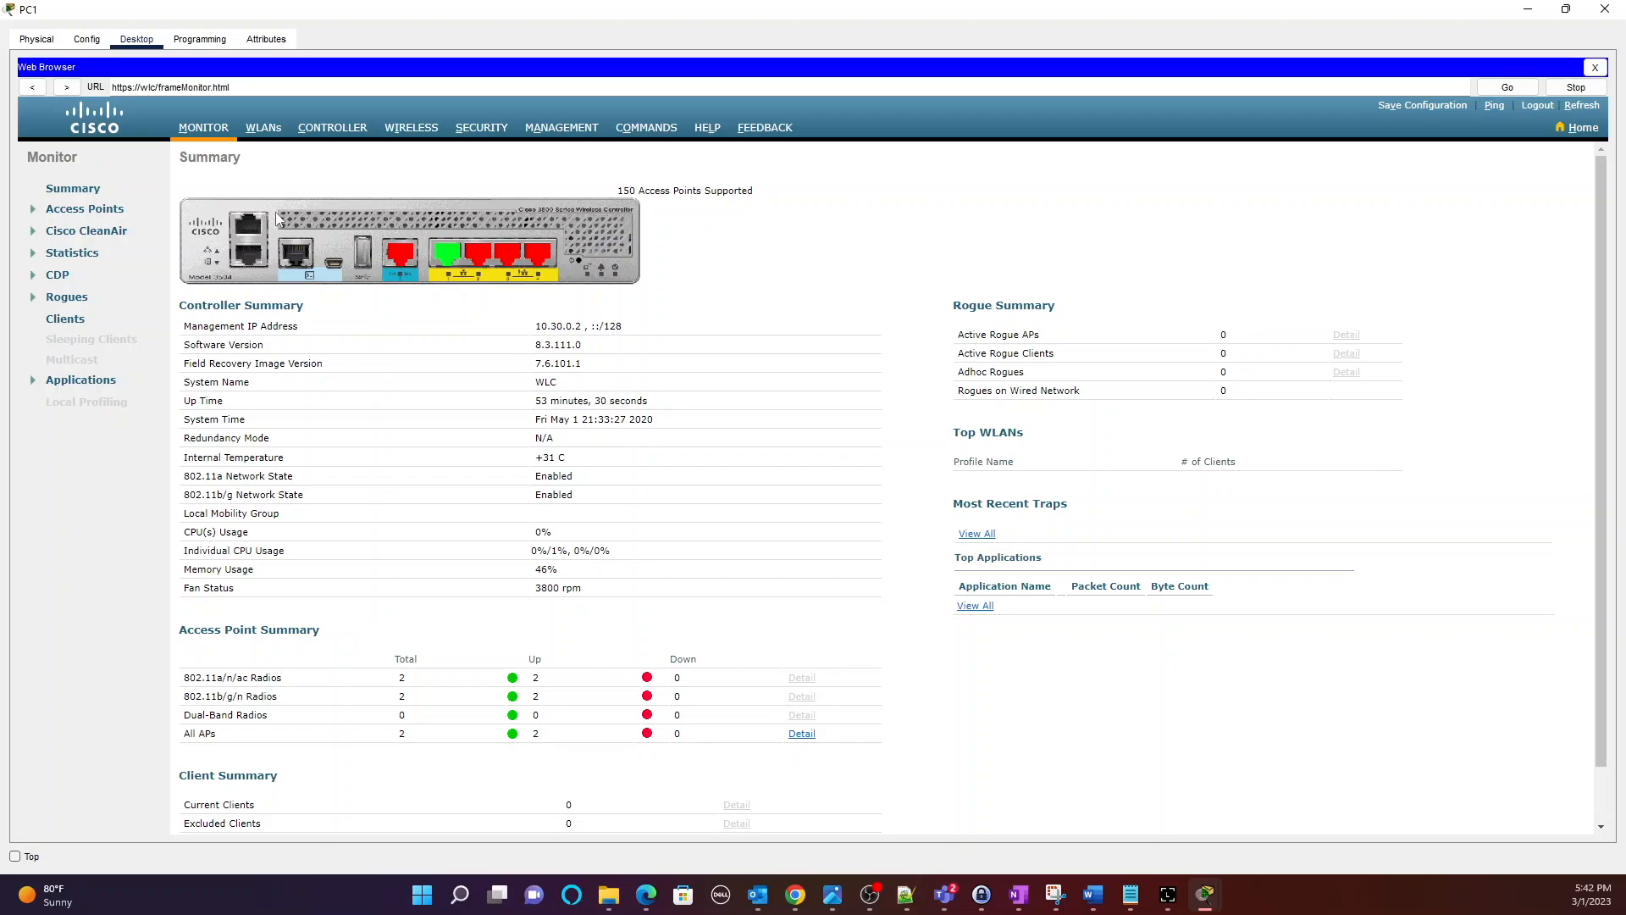
Browse the CONTROLLER, WIRELESS, SECURITY and MANAGEMENT pages, then return to WLANs.
click(276, 129)
click(348, 129)
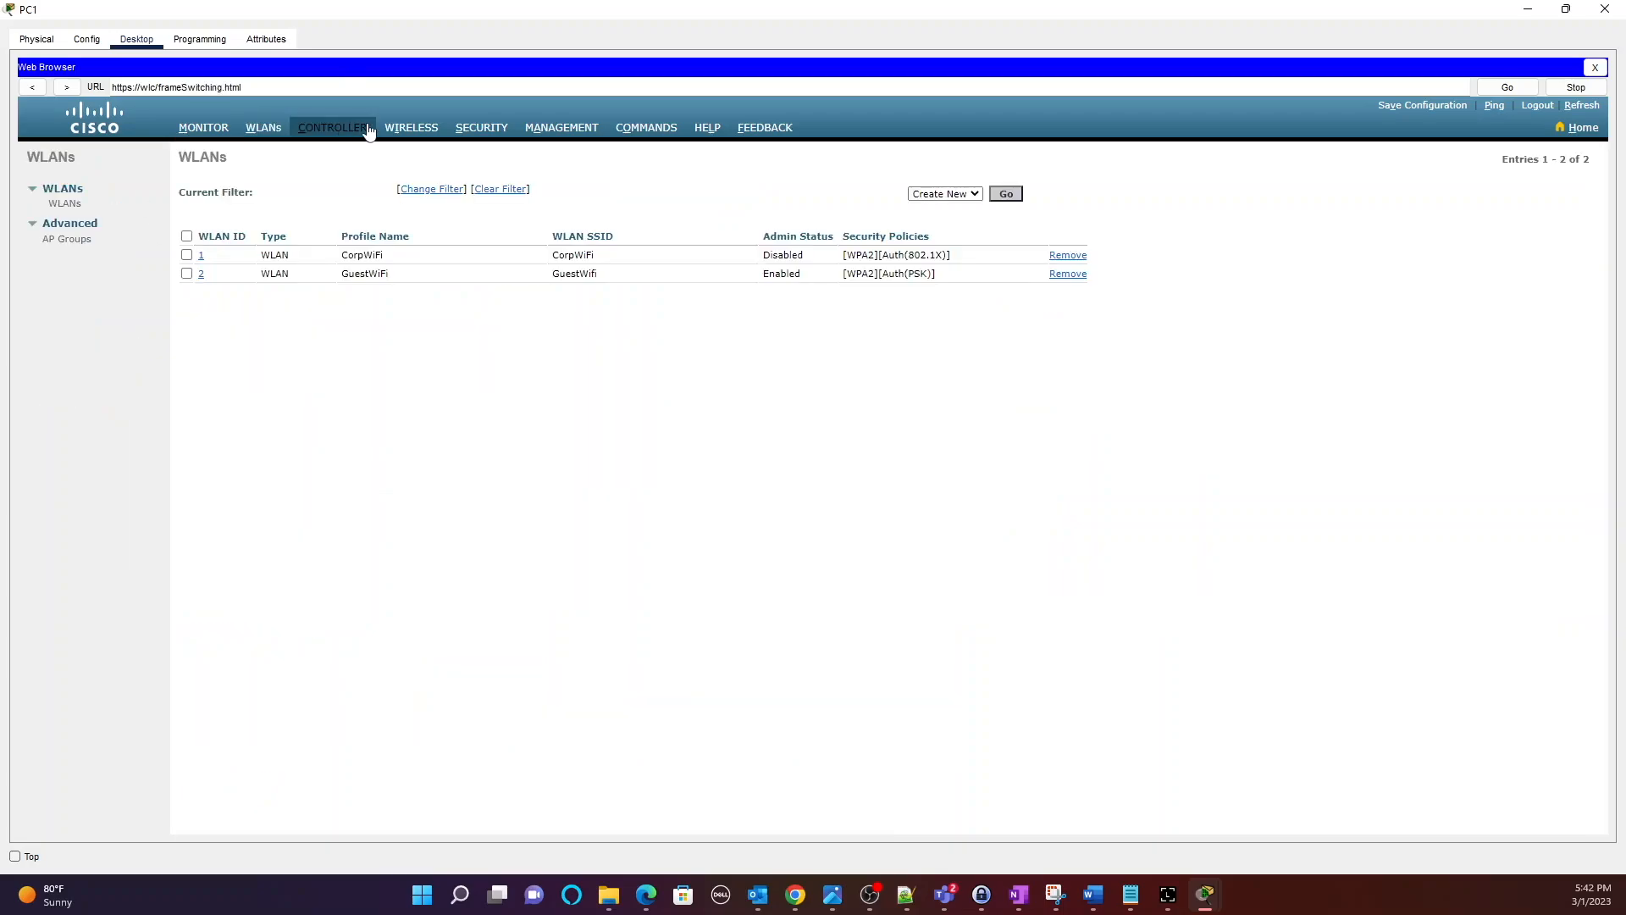
click(421, 133)
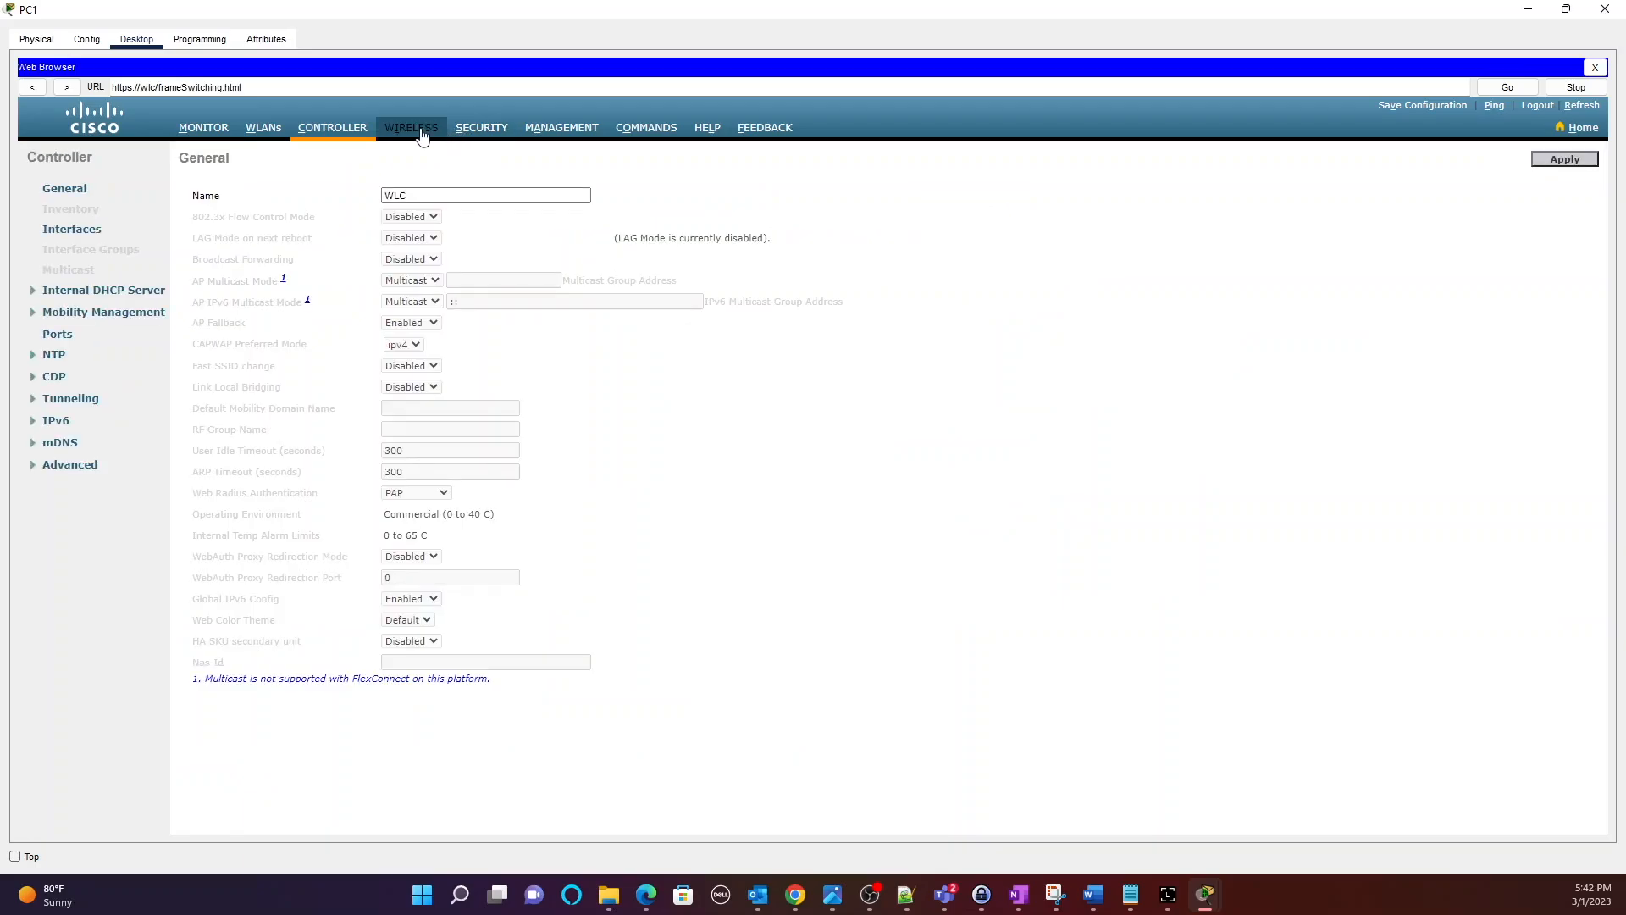
click(496, 132)
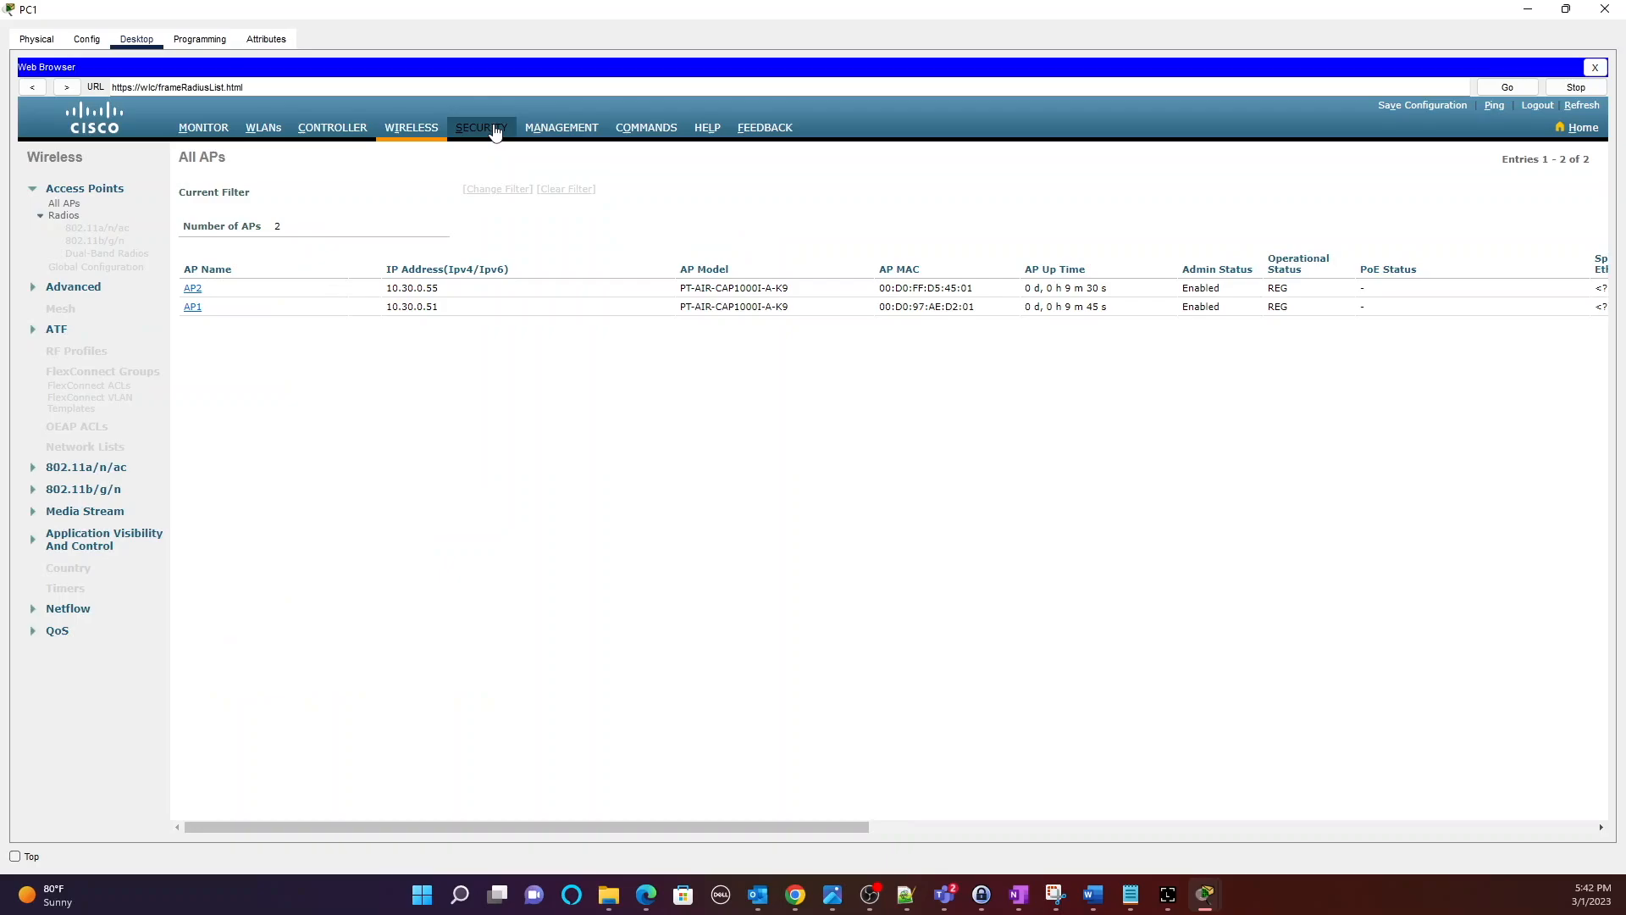
click(547, 131)
click(275, 131)
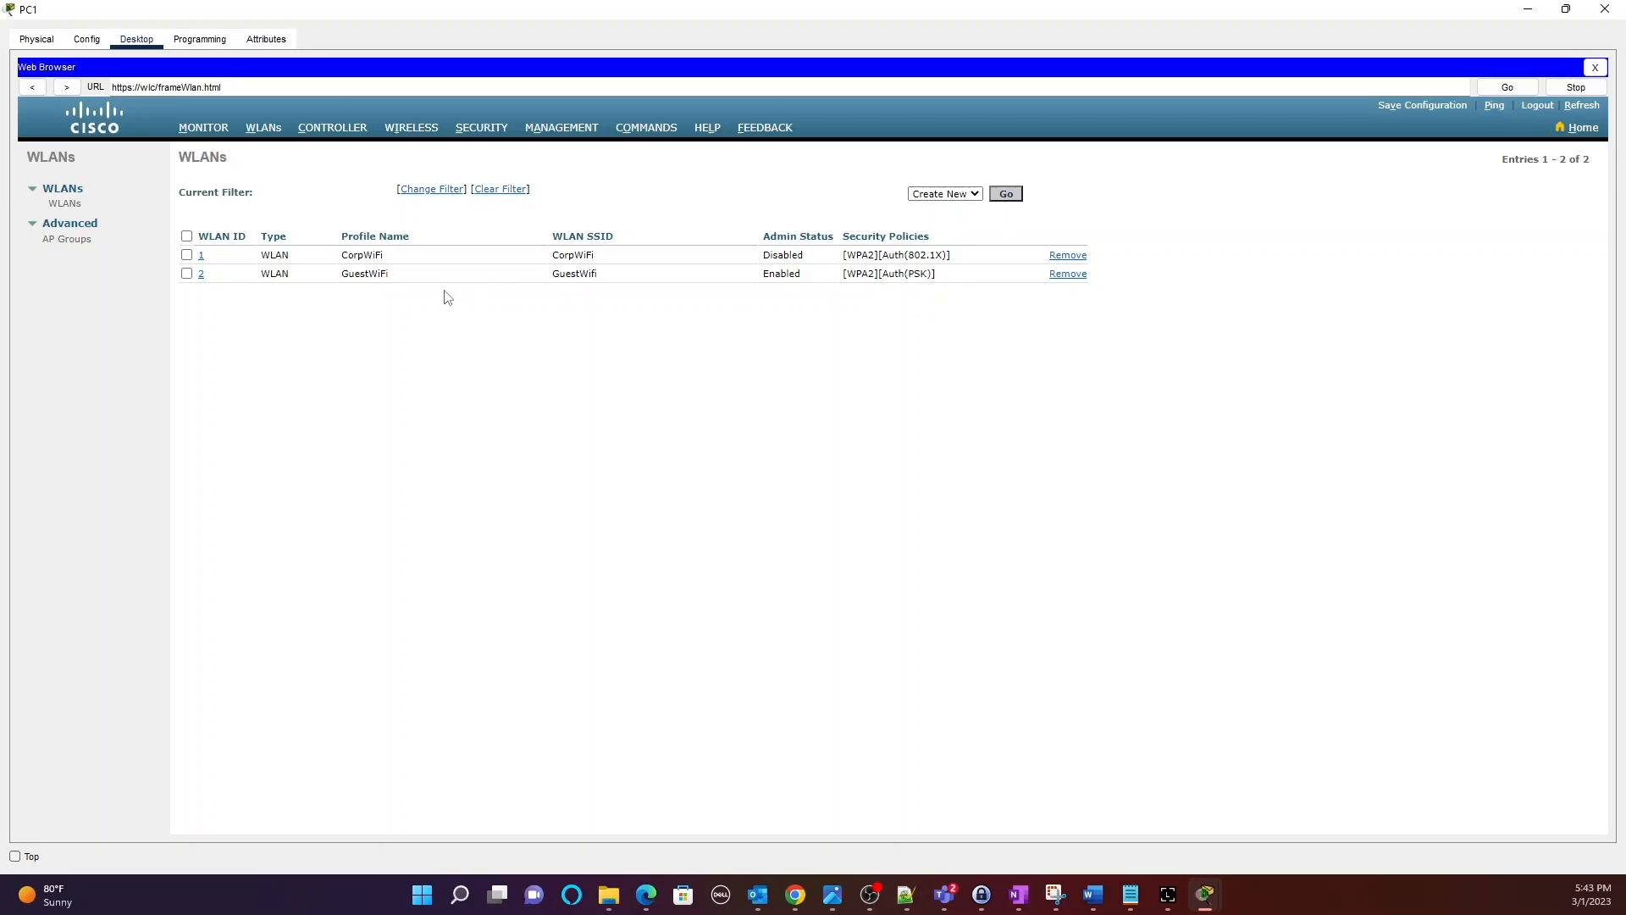
Check WLAN 2's SSID GuestWifi, then minimize PC1's window.
click(201, 275)
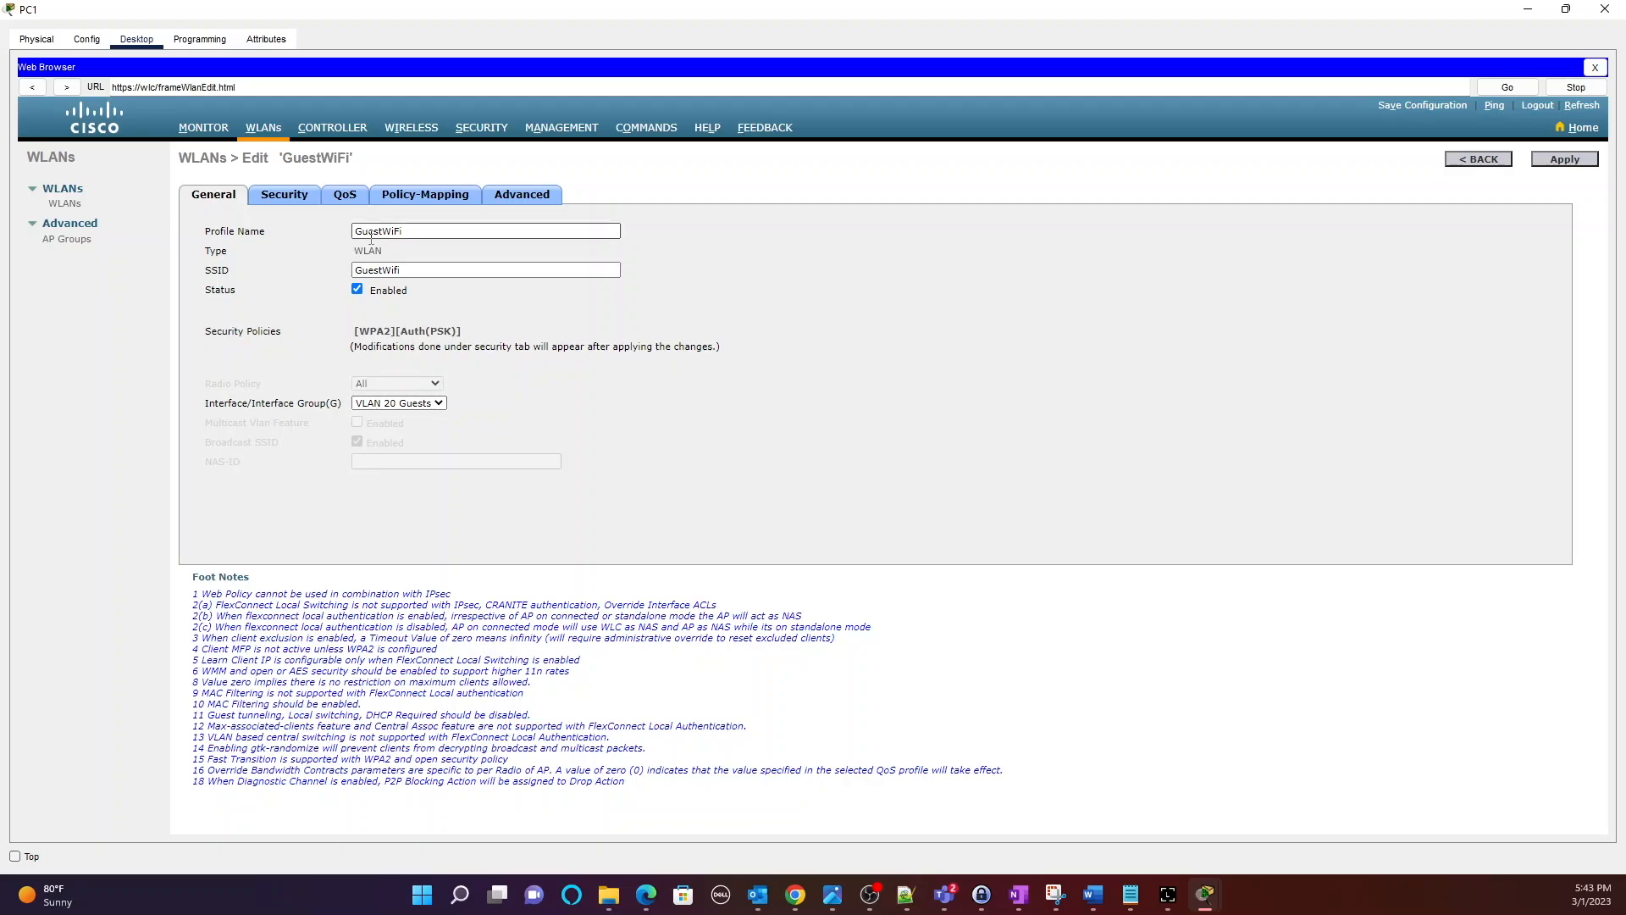
click(361, 271)
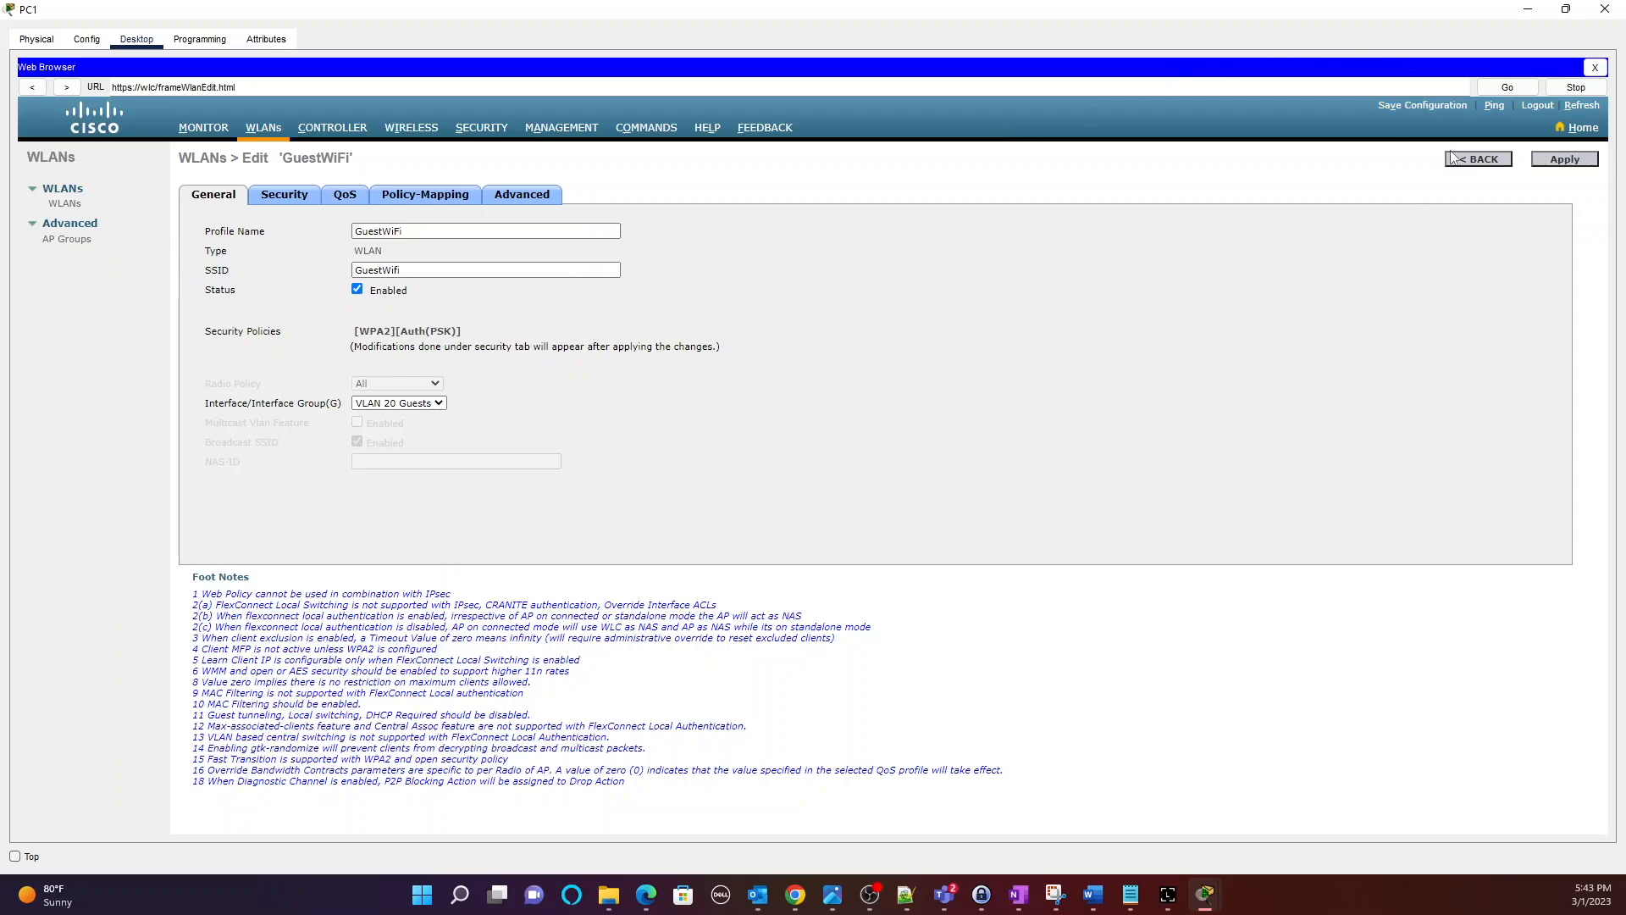
click(1529, 11)
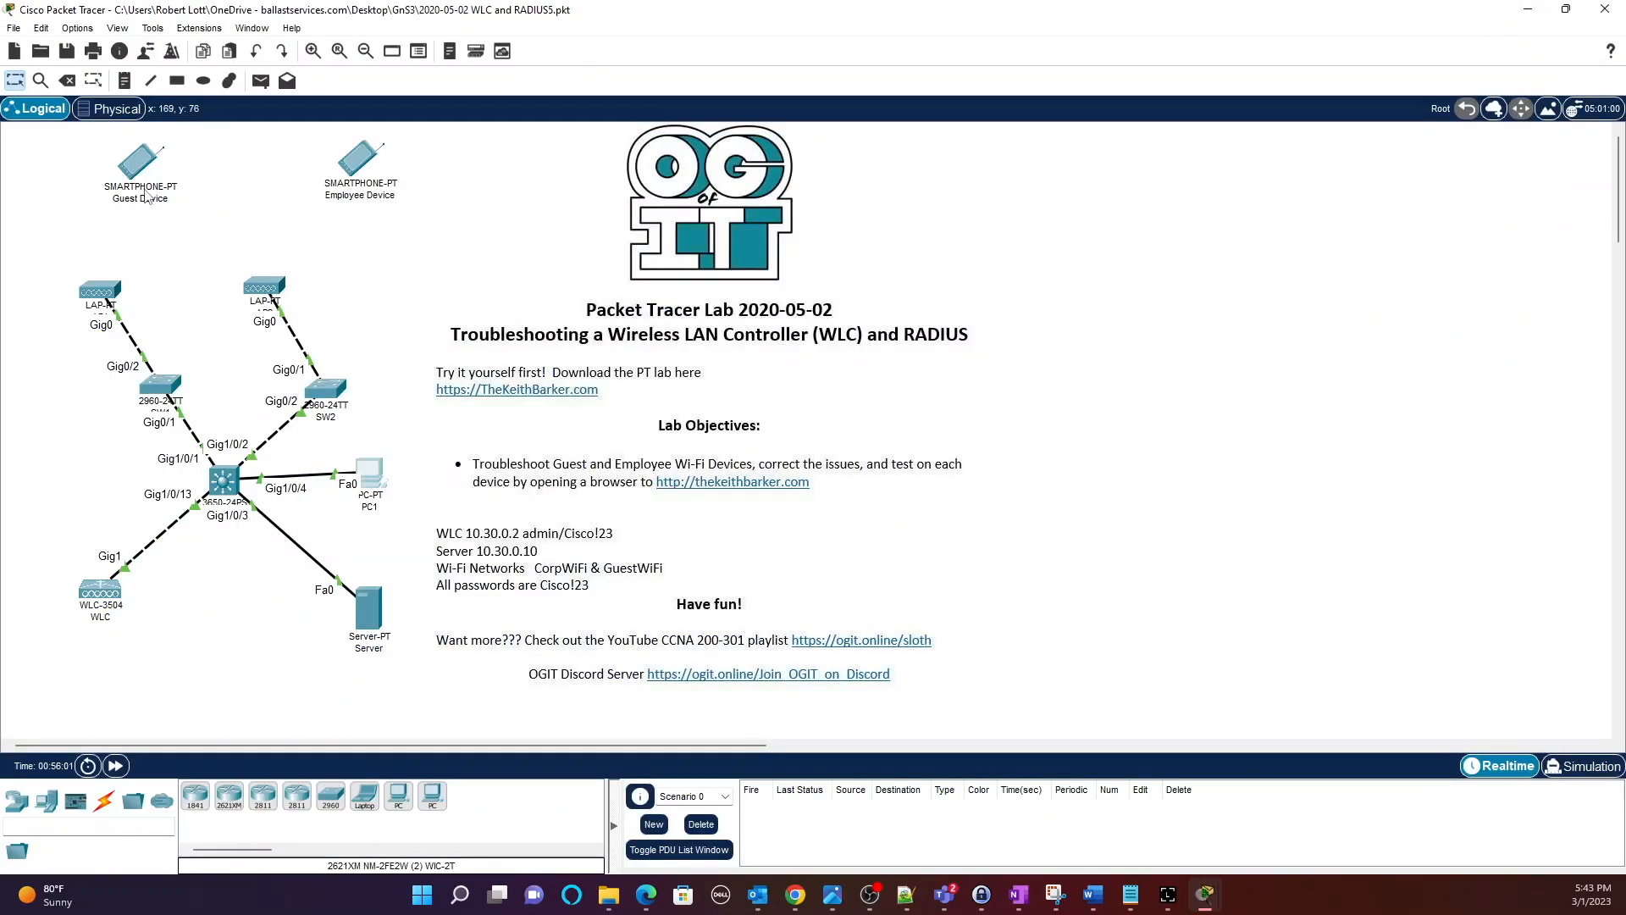
Inspect the Guest Device's Wireless0 SSID Guest-Wifi, placing the caret before -Wifi.
click(136, 160)
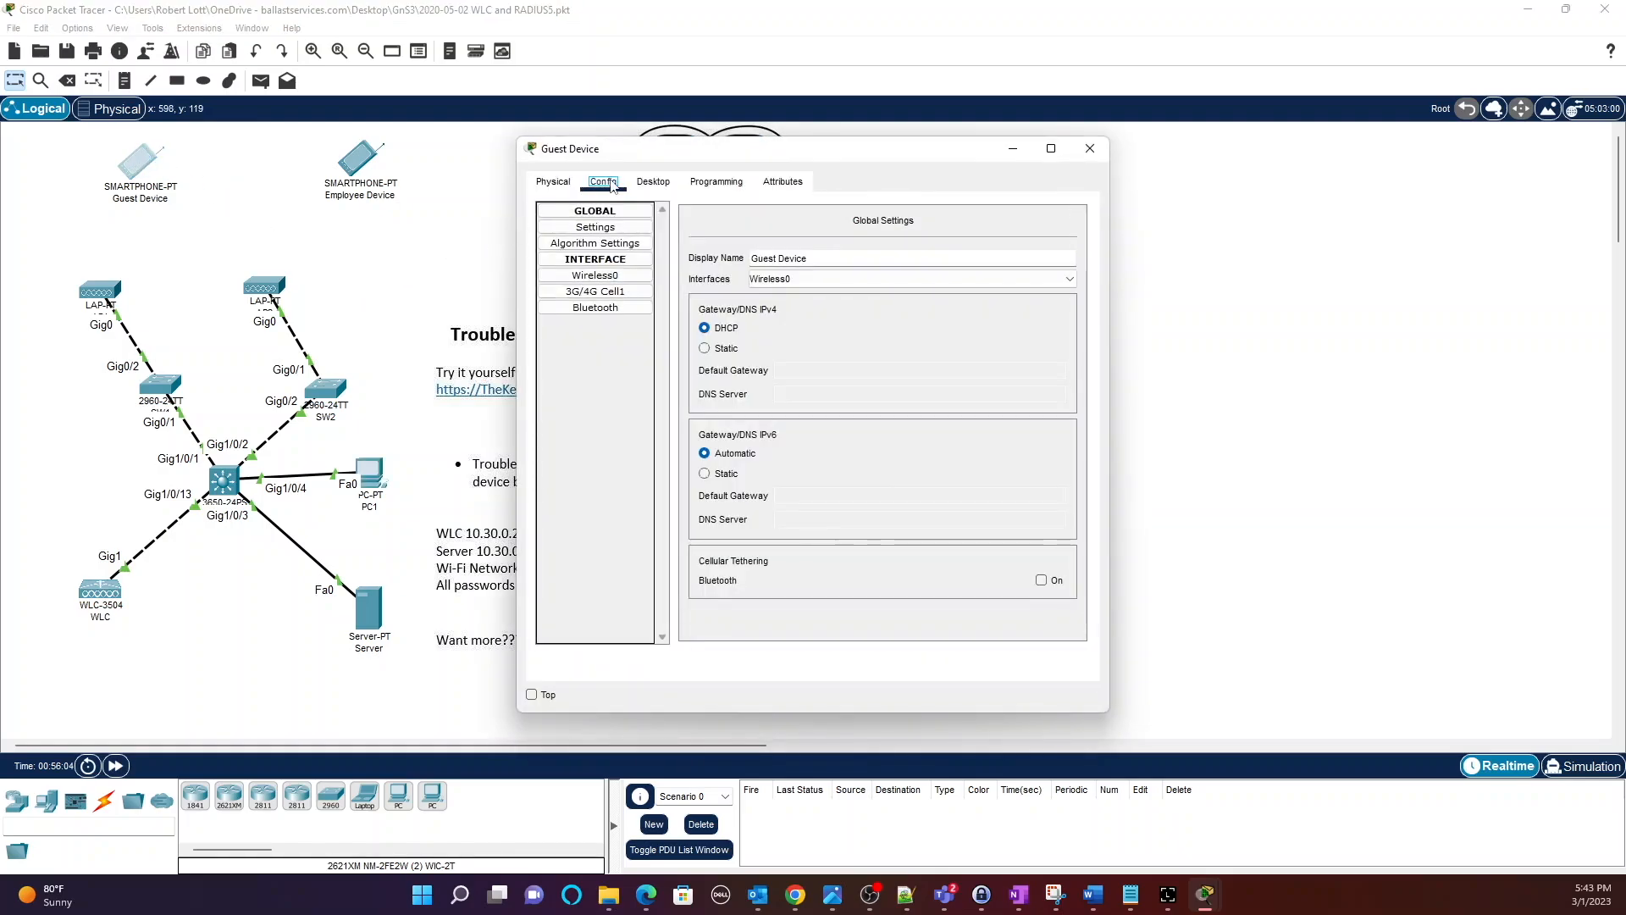
click(586, 278)
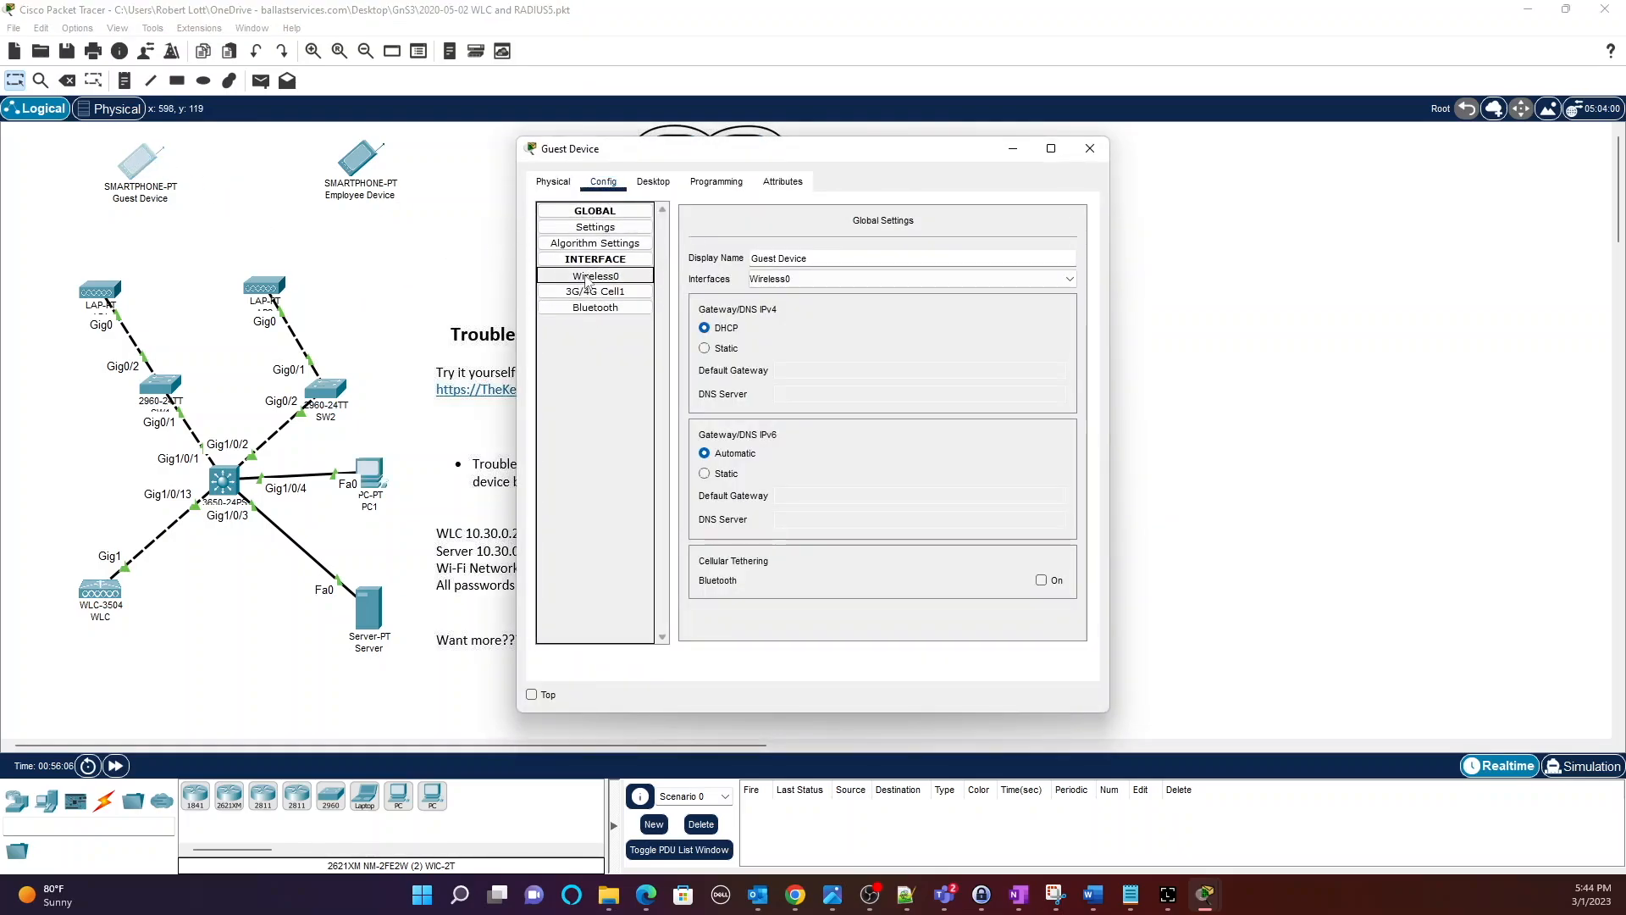
drag(948, 293, 682, 297)
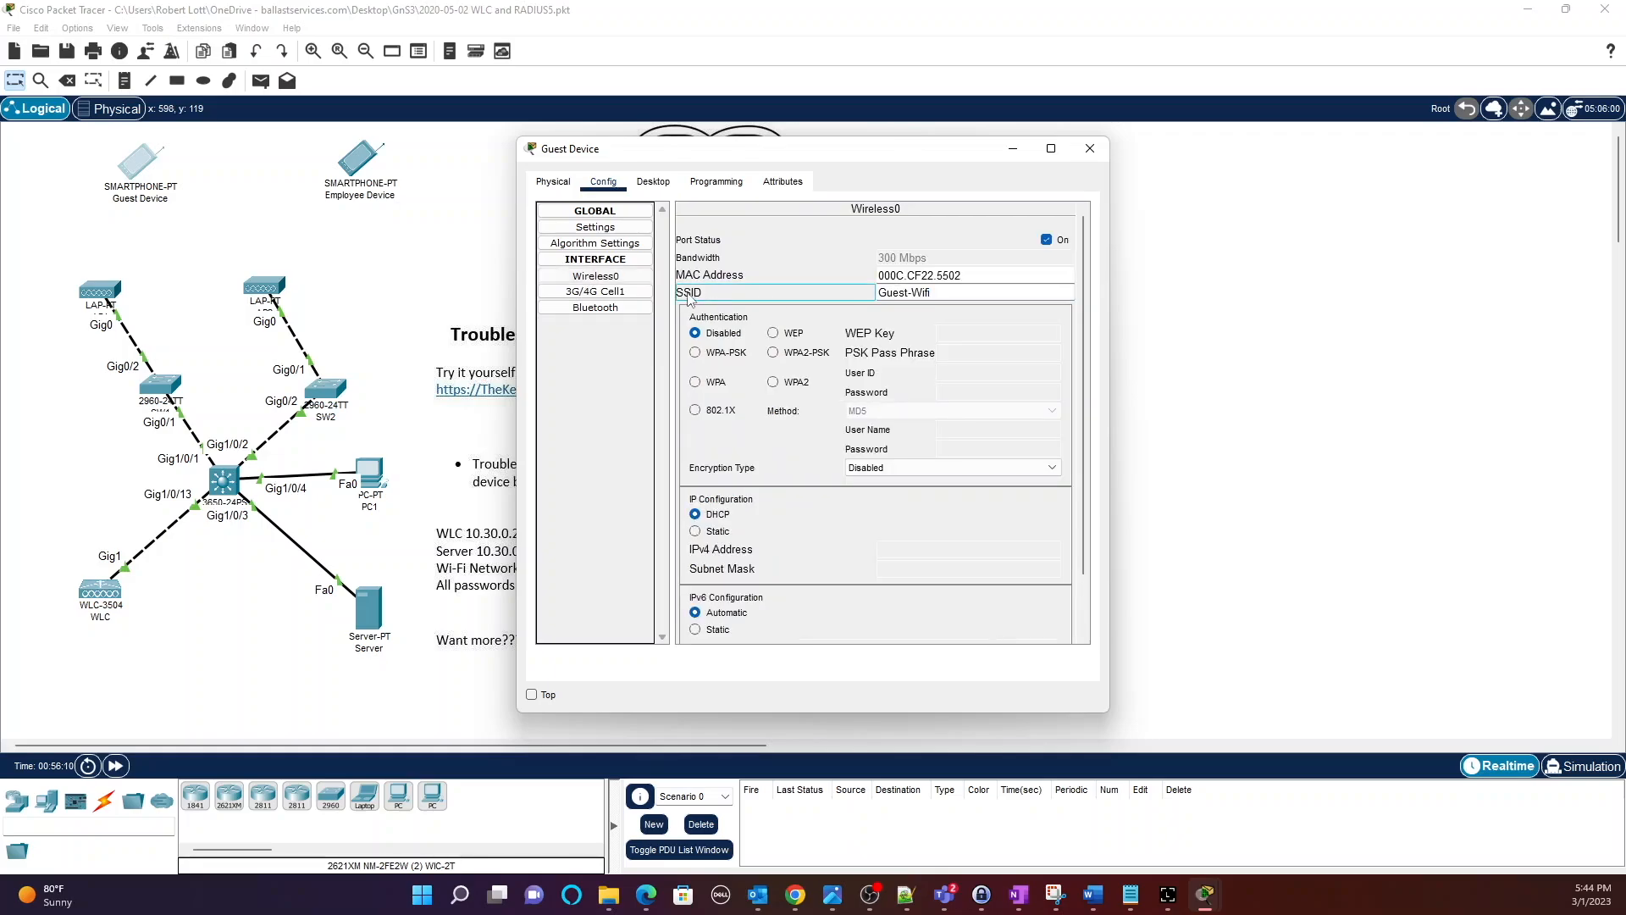
click(939, 292)
click(906, 292)
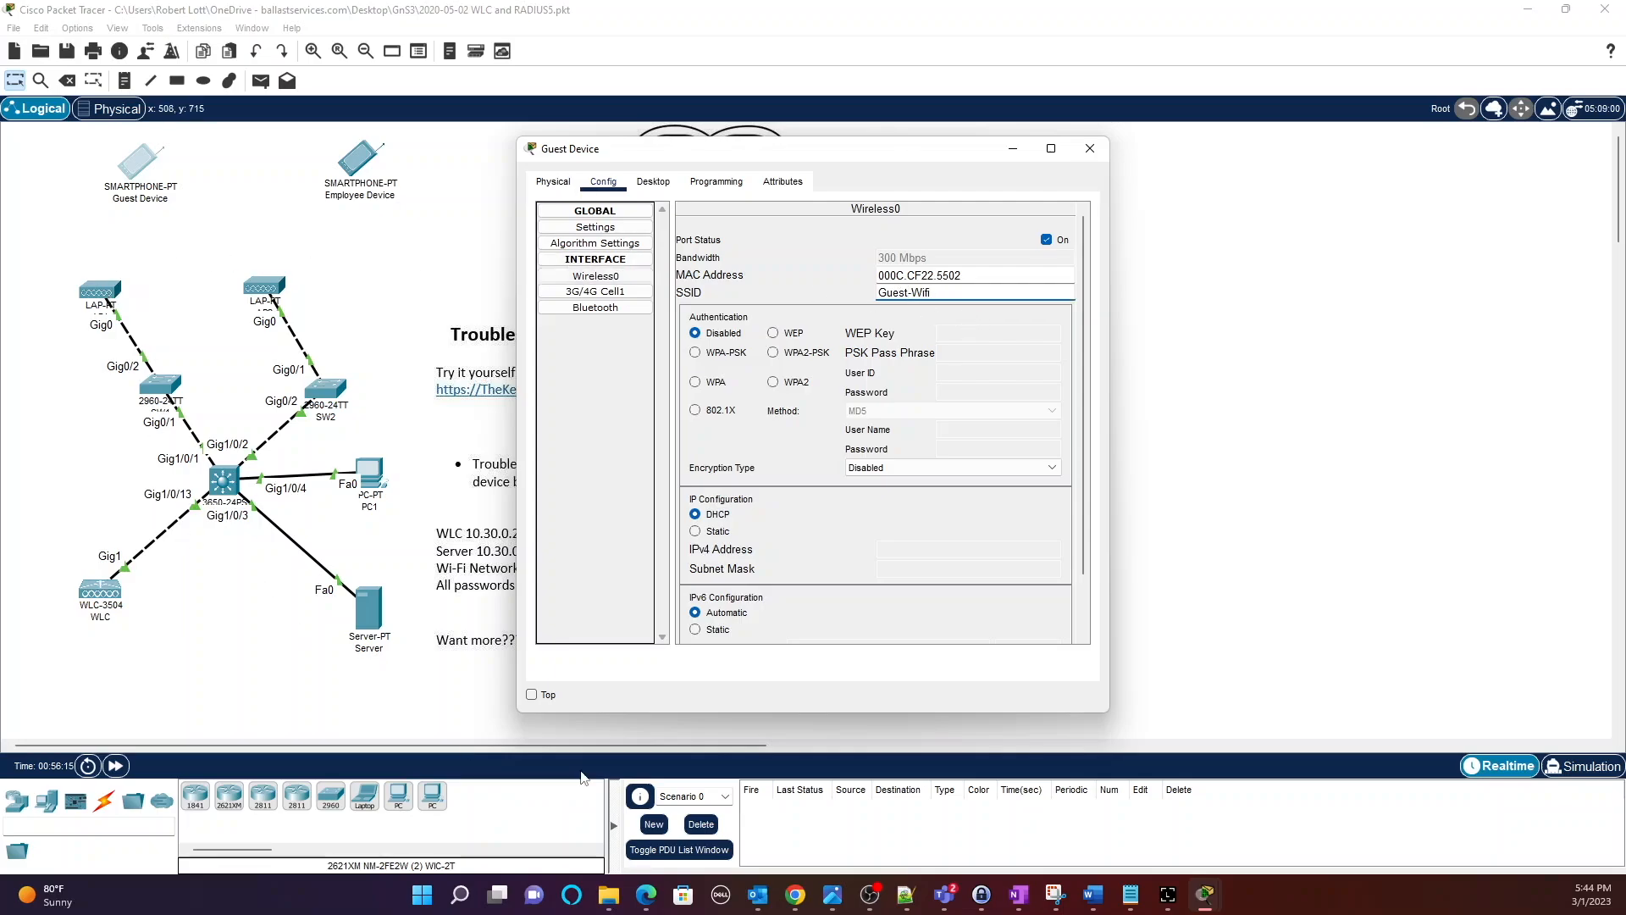
click(1207, 901)
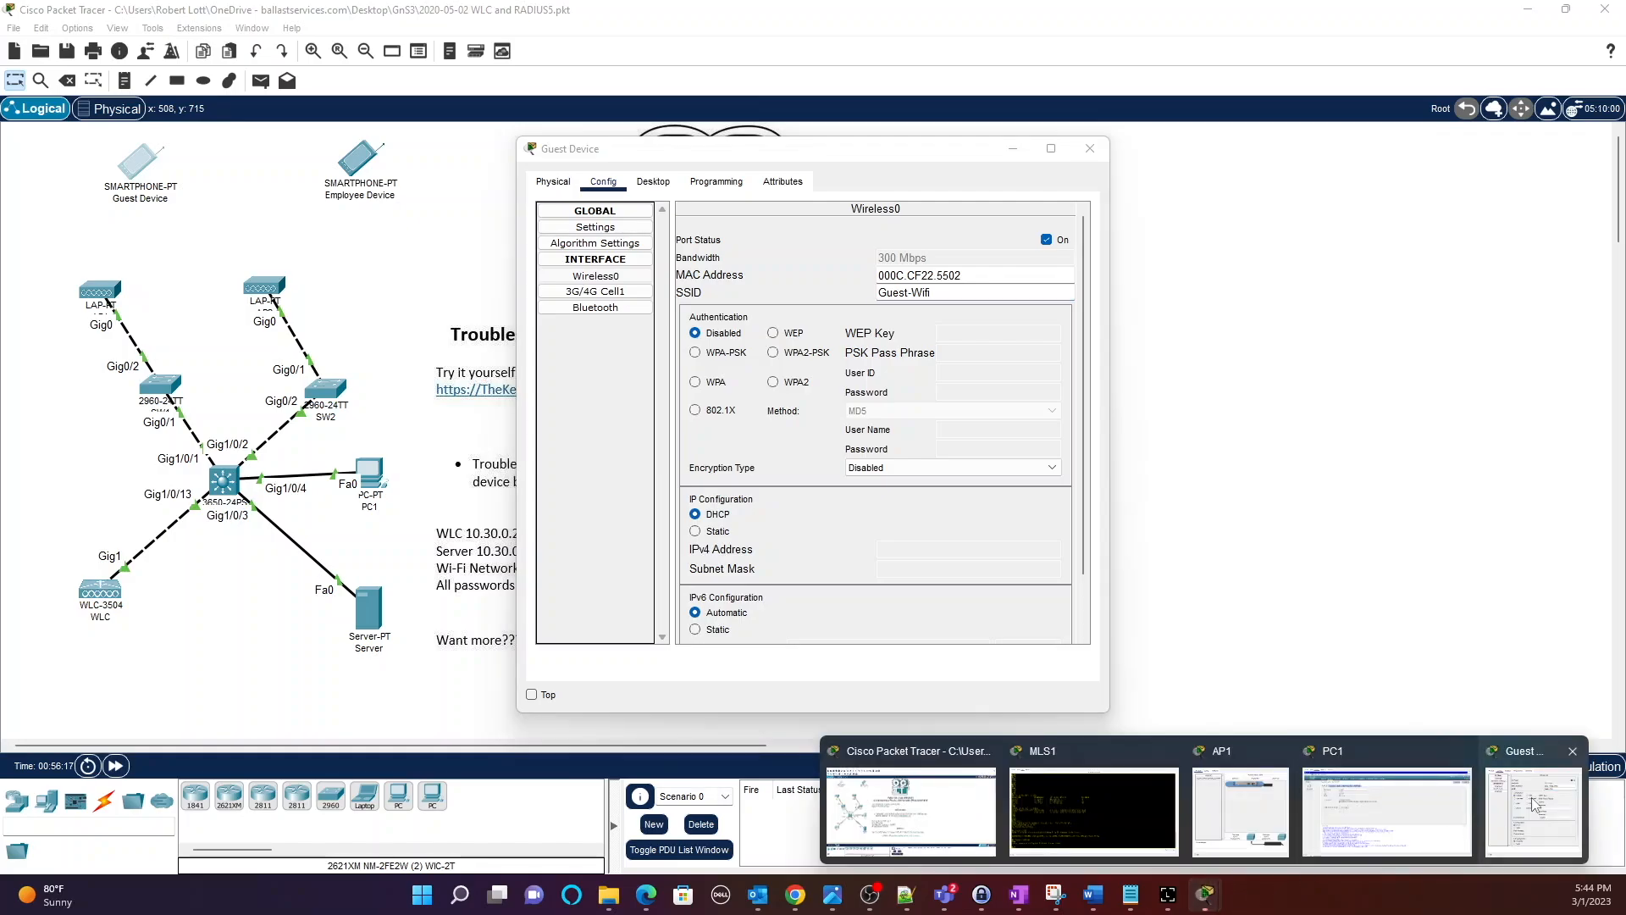
click(1207, 901)
Compare with the WLC's SSID and change the Guest Device's SSID to GuestWifi.
mouse_move(1207, 901)
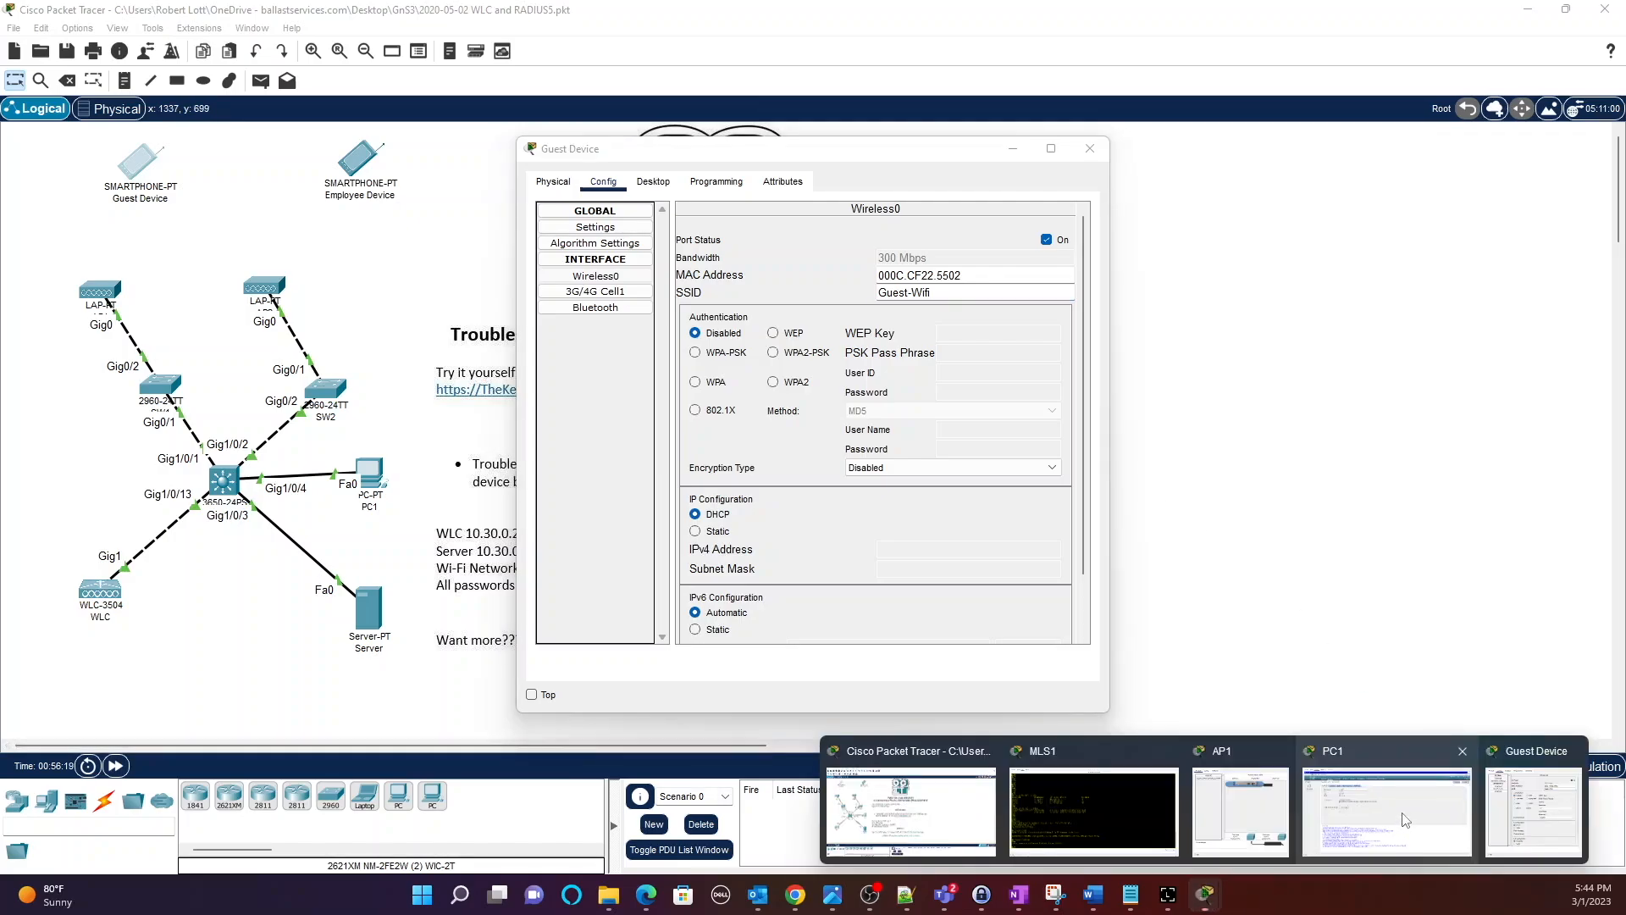
click(1386, 811)
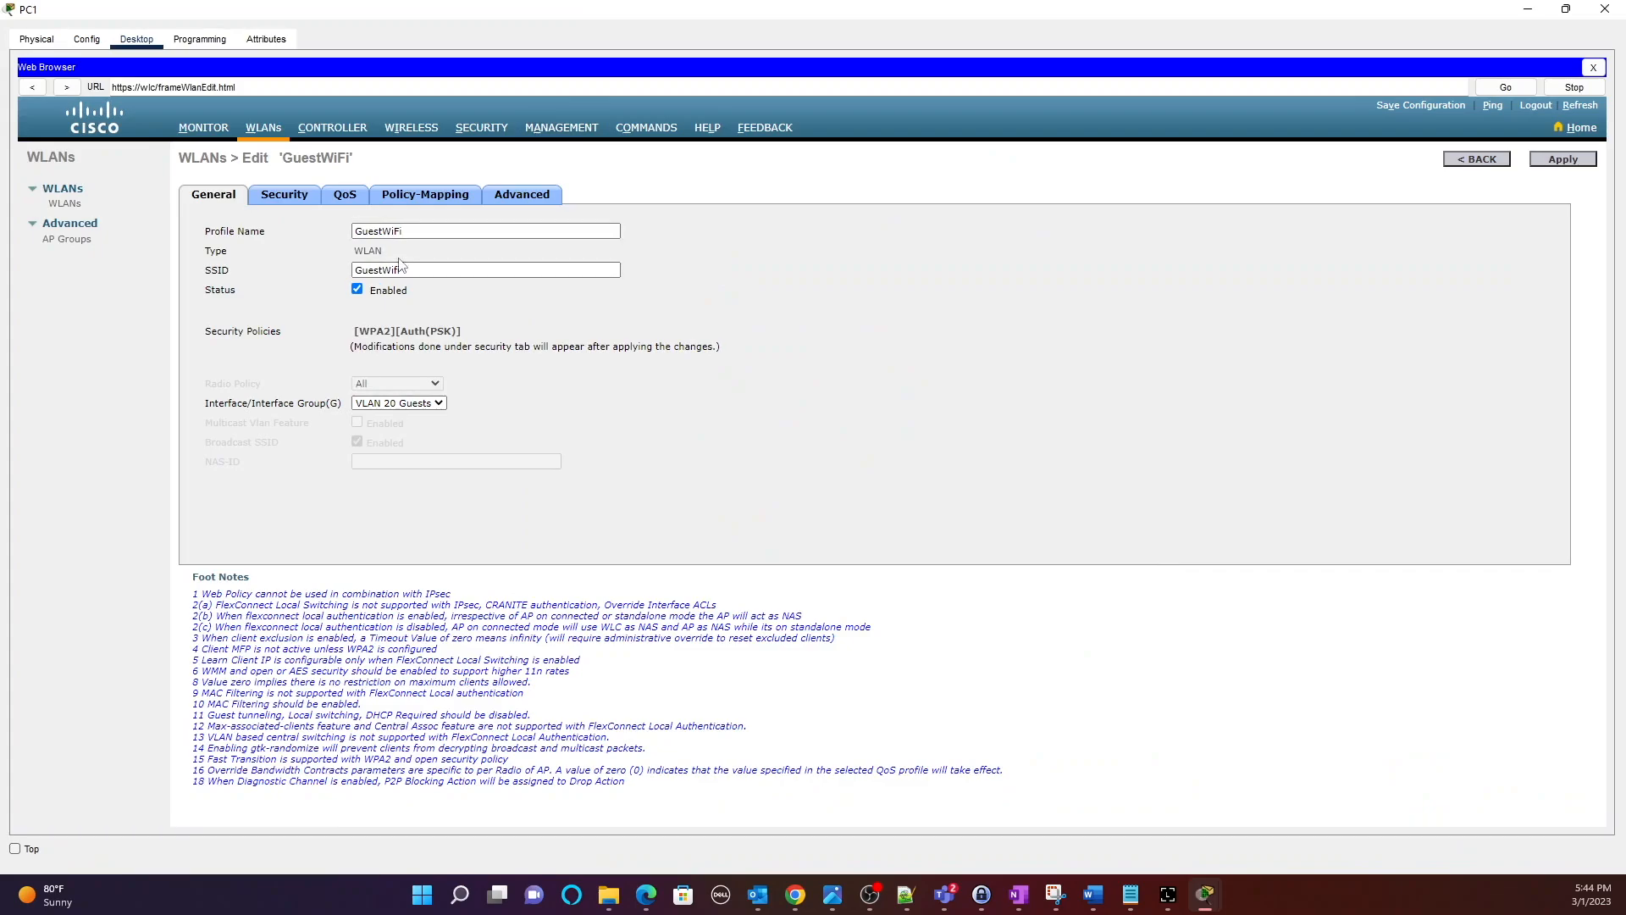
drag(420, 270, 321, 267)
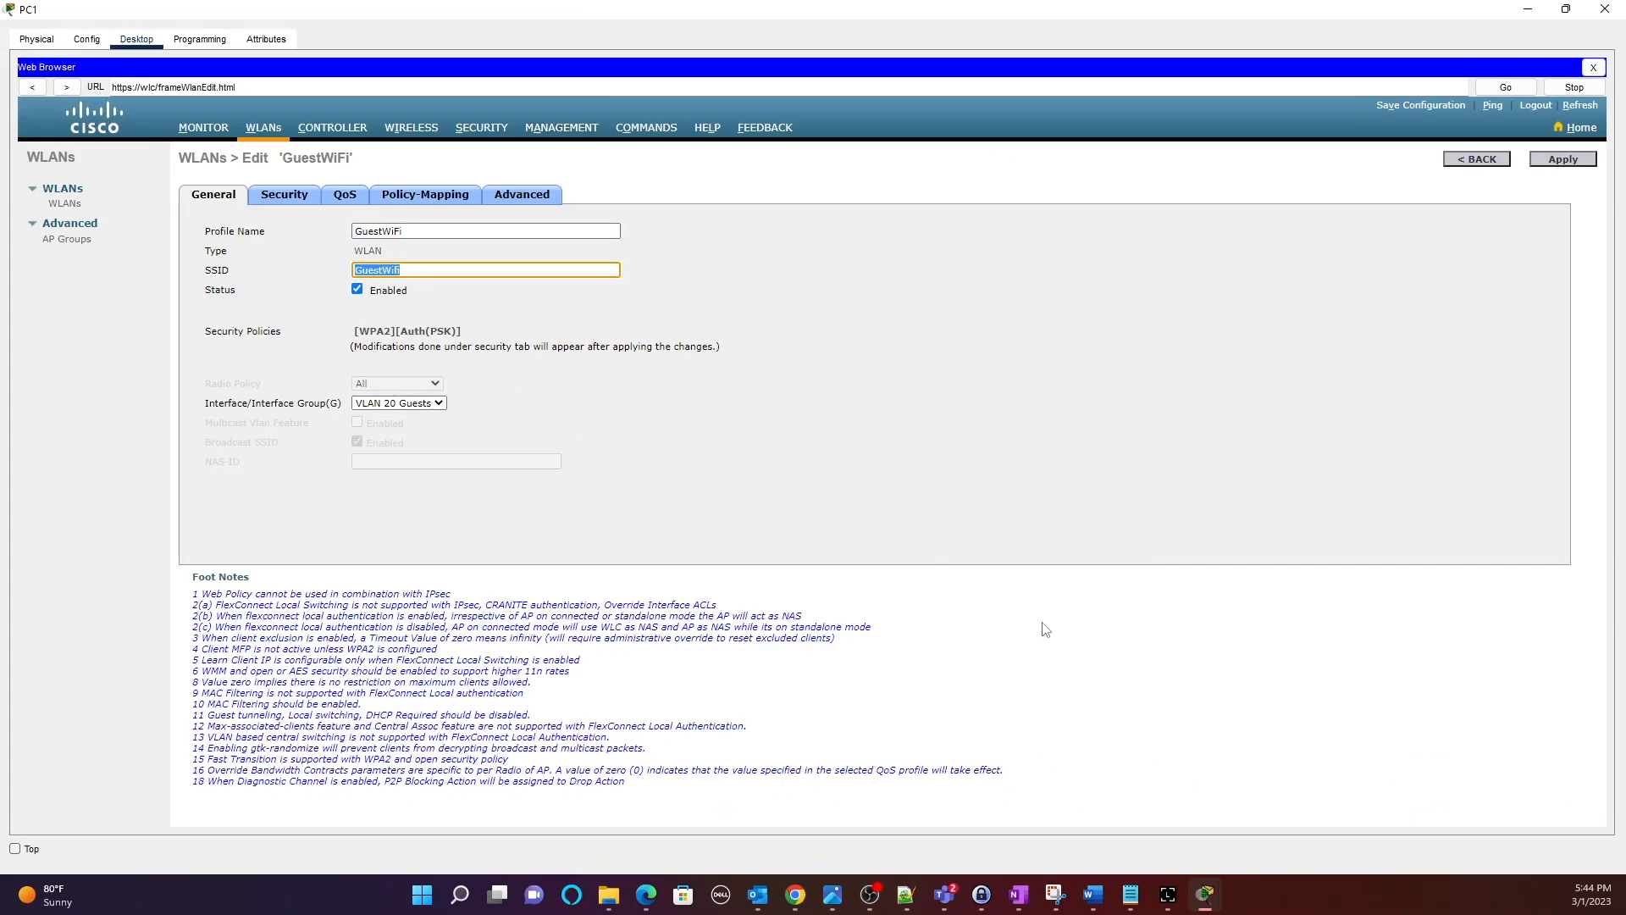
mouse_move(1205, 896)
click(1531, 825)
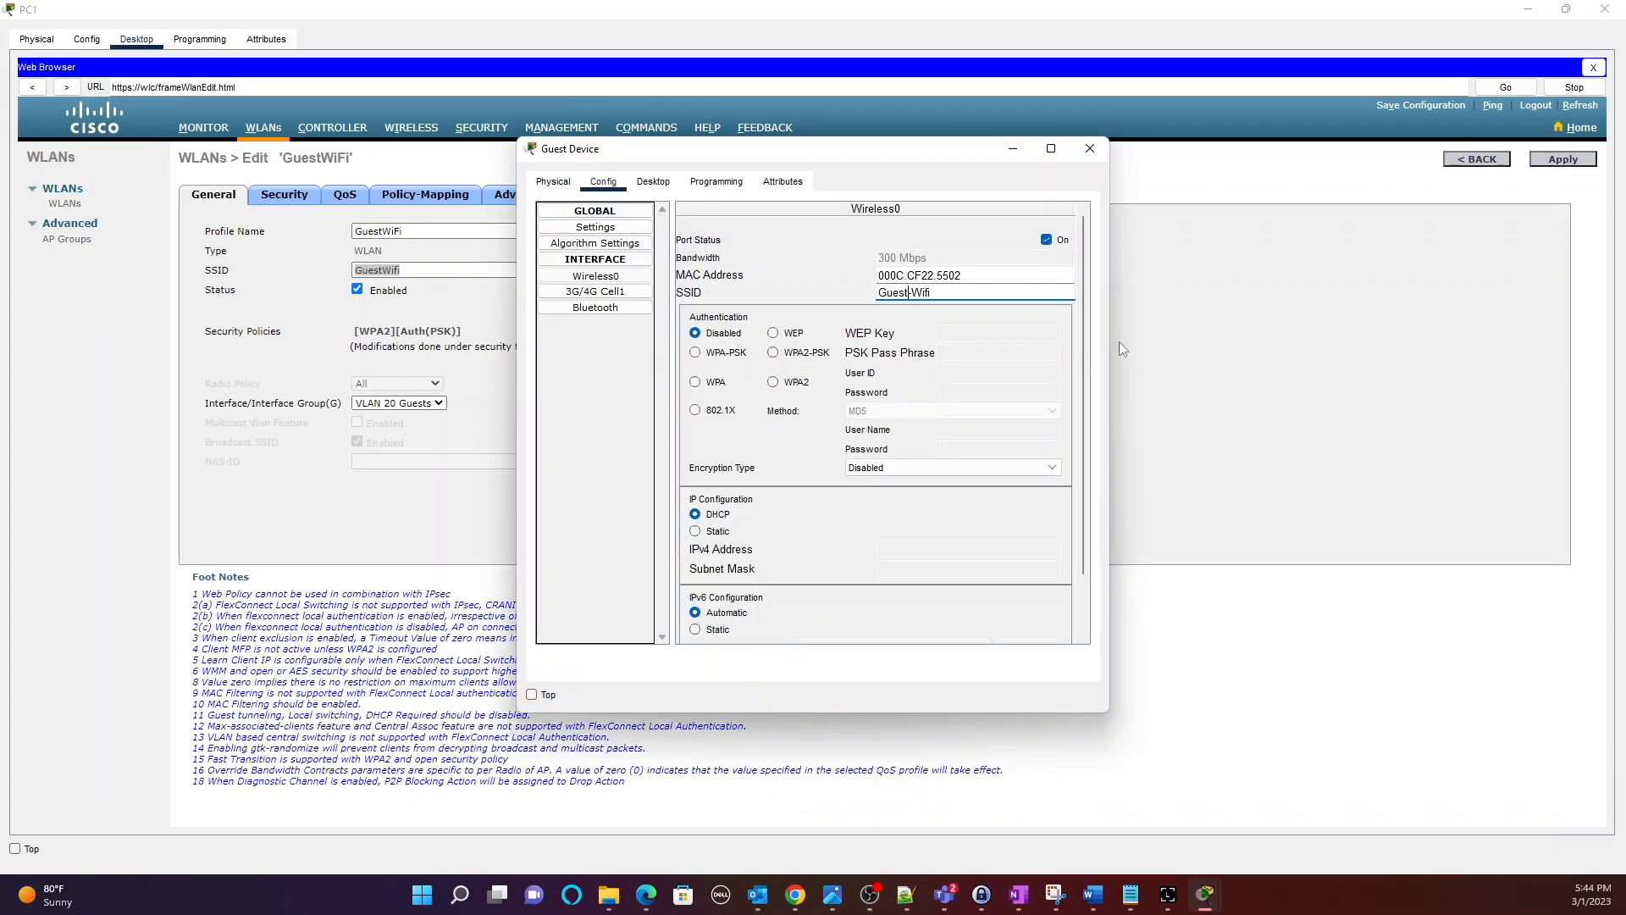
click(938, 292)
click(912, 292)
key(BackSpace)
Set the Guest Device to WPA2-PSK with the pre-shared key, then move PC1's window aside.
click(773, 353)
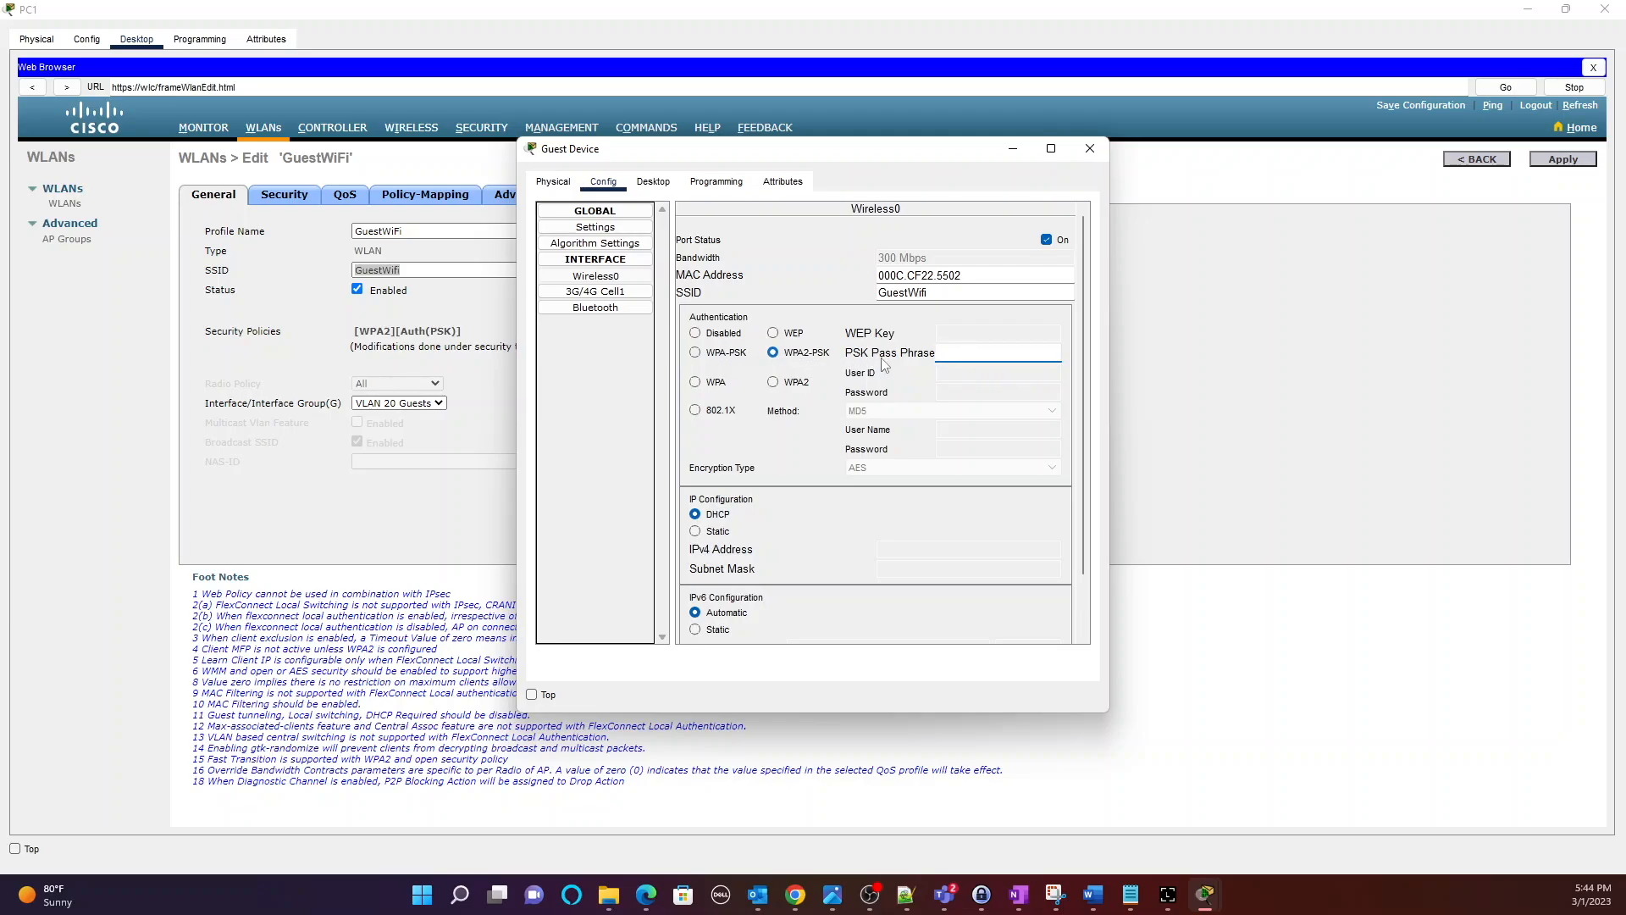
text(Cisco123)
click(1090, 150)
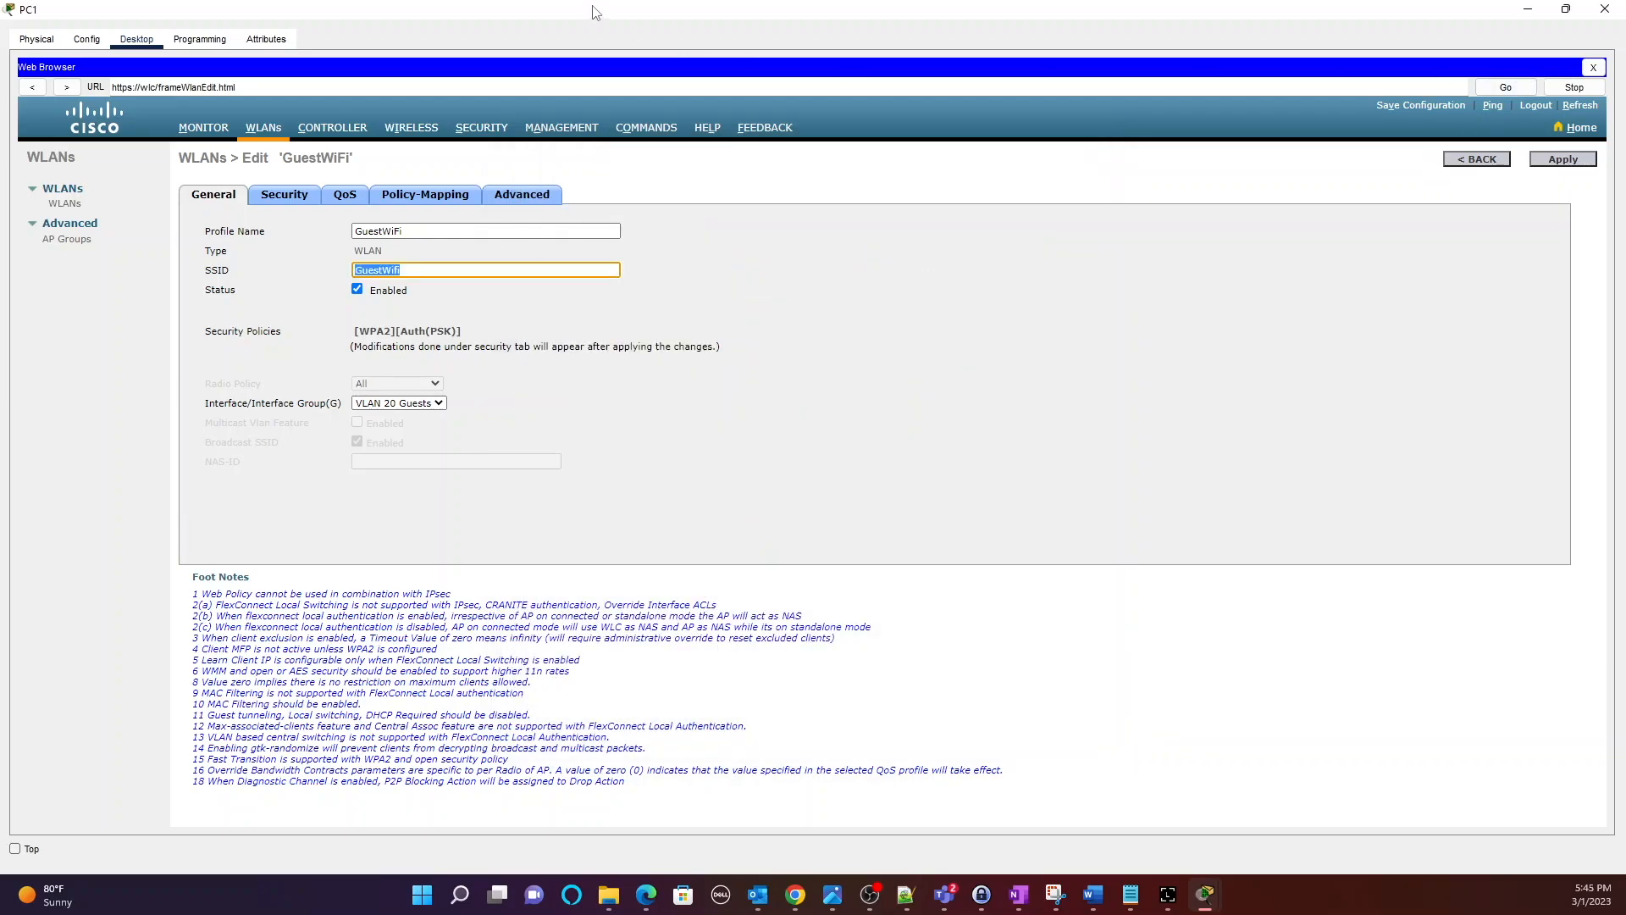
click(1565, 9)
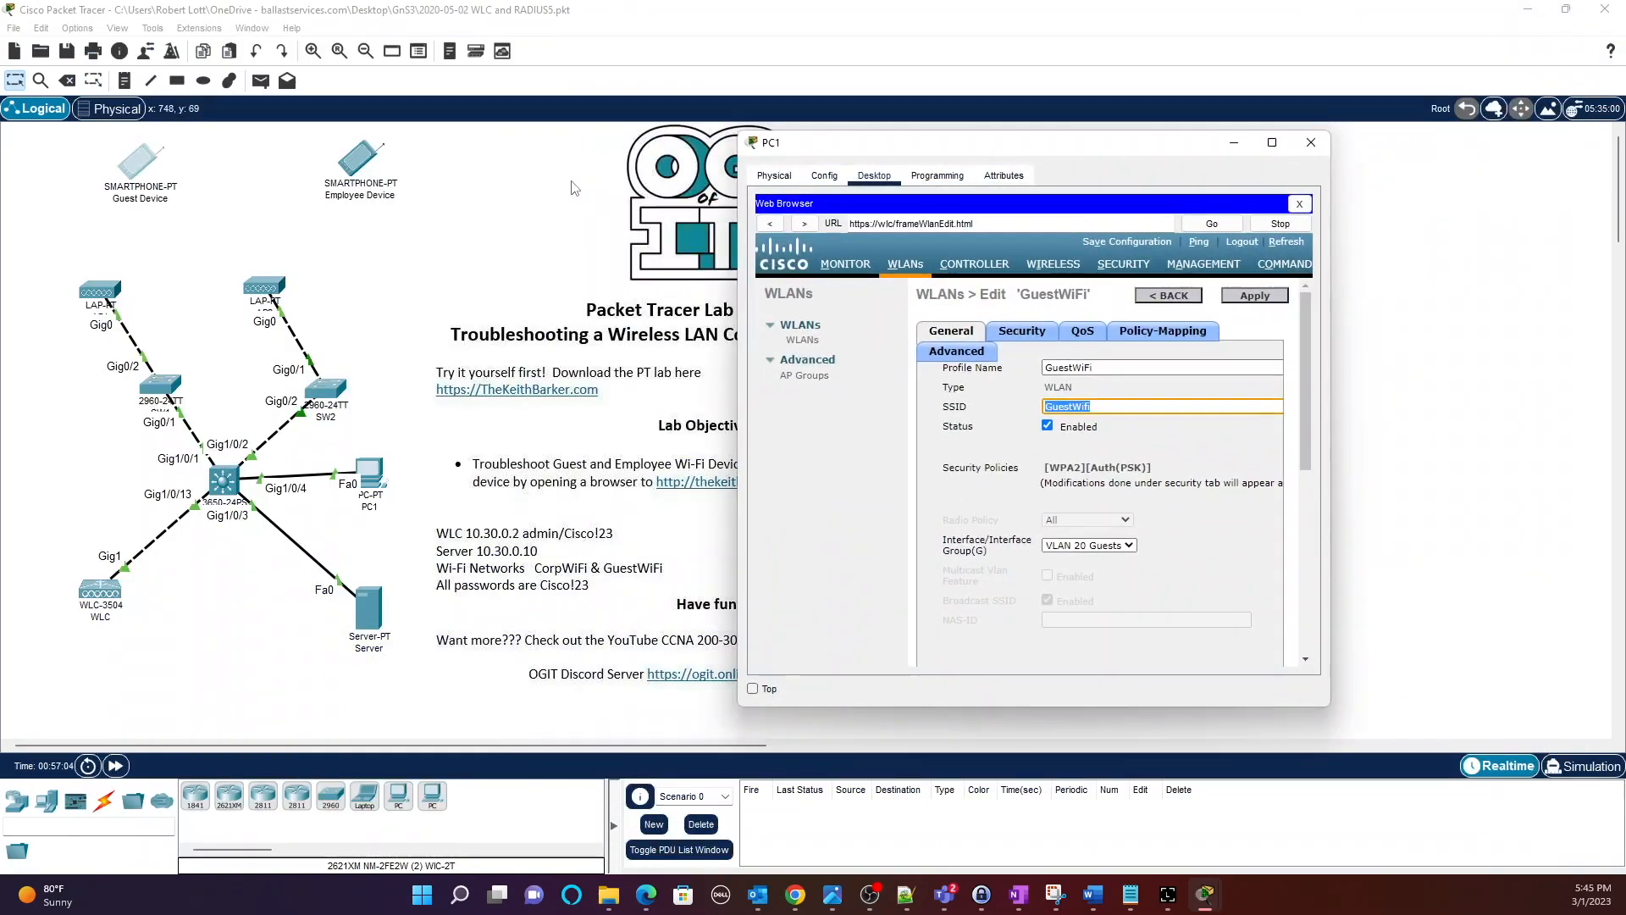
drag(939, 149, 1106, 154)
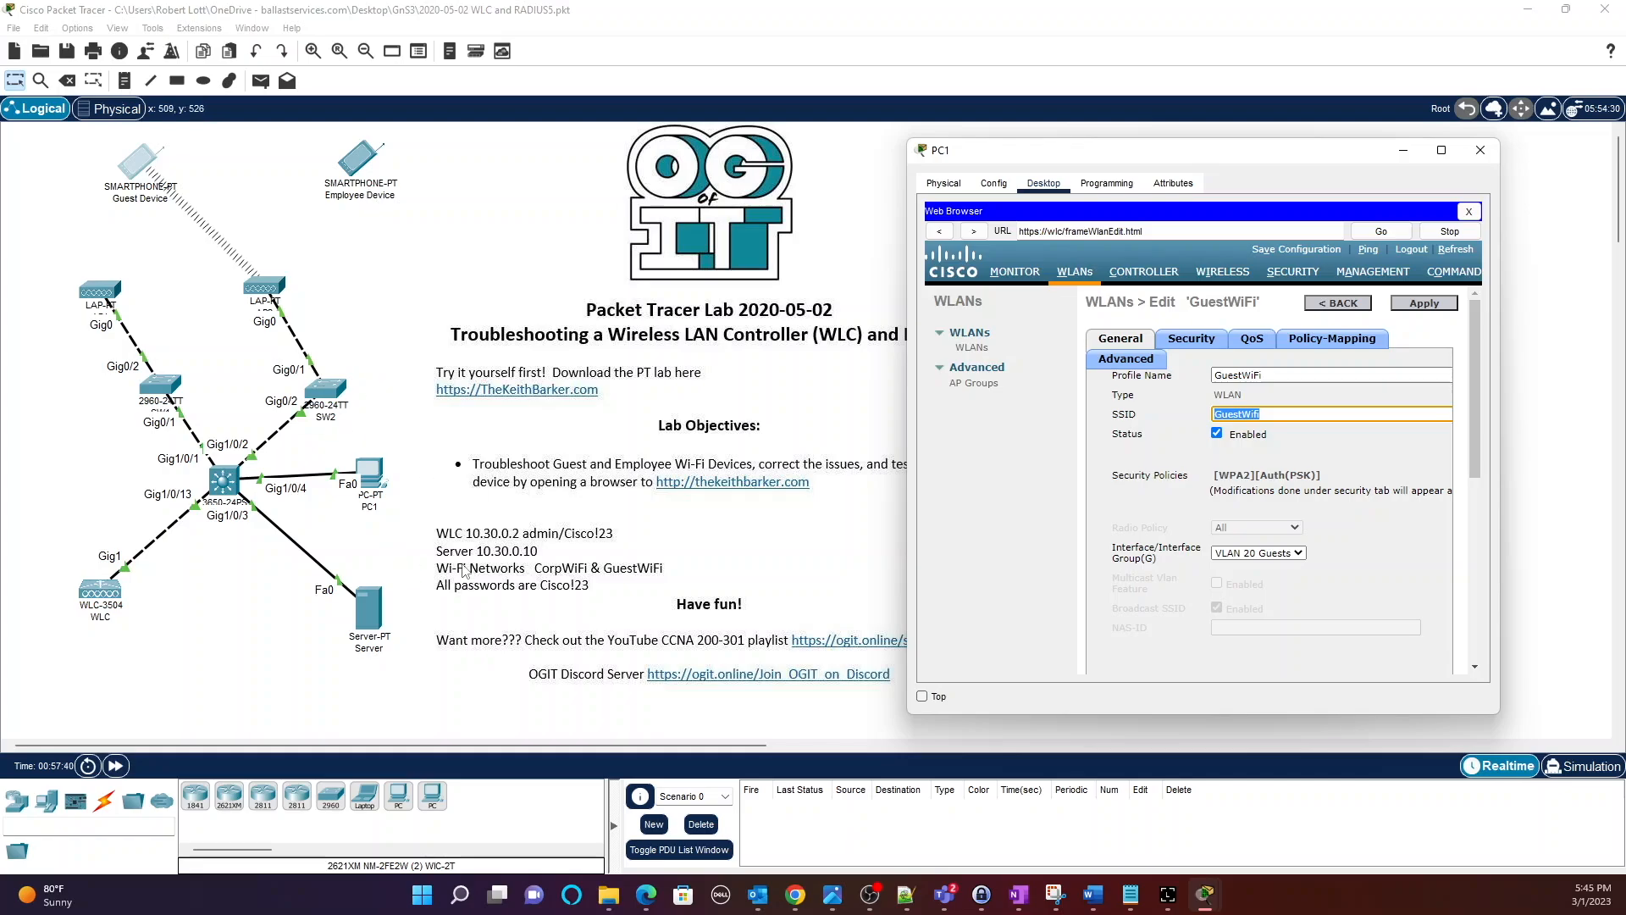
Review the CorpWiFi row's SSID, admin status and security policy, then open WLAN ID 1 for editing.
double_click(940, 149)
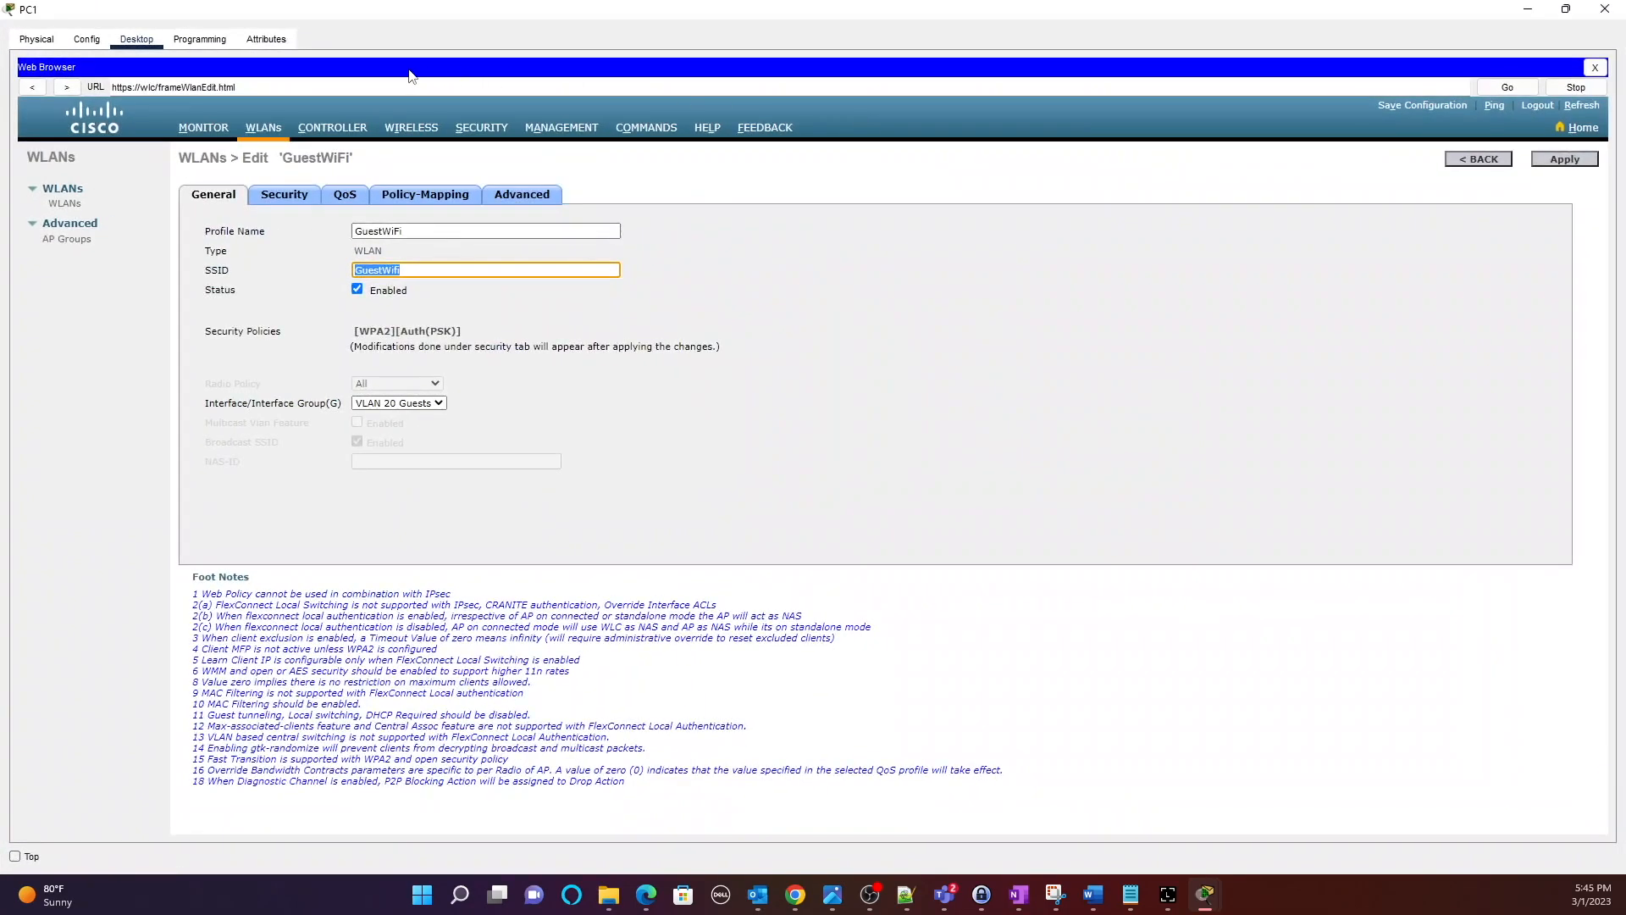
click(269, 131)
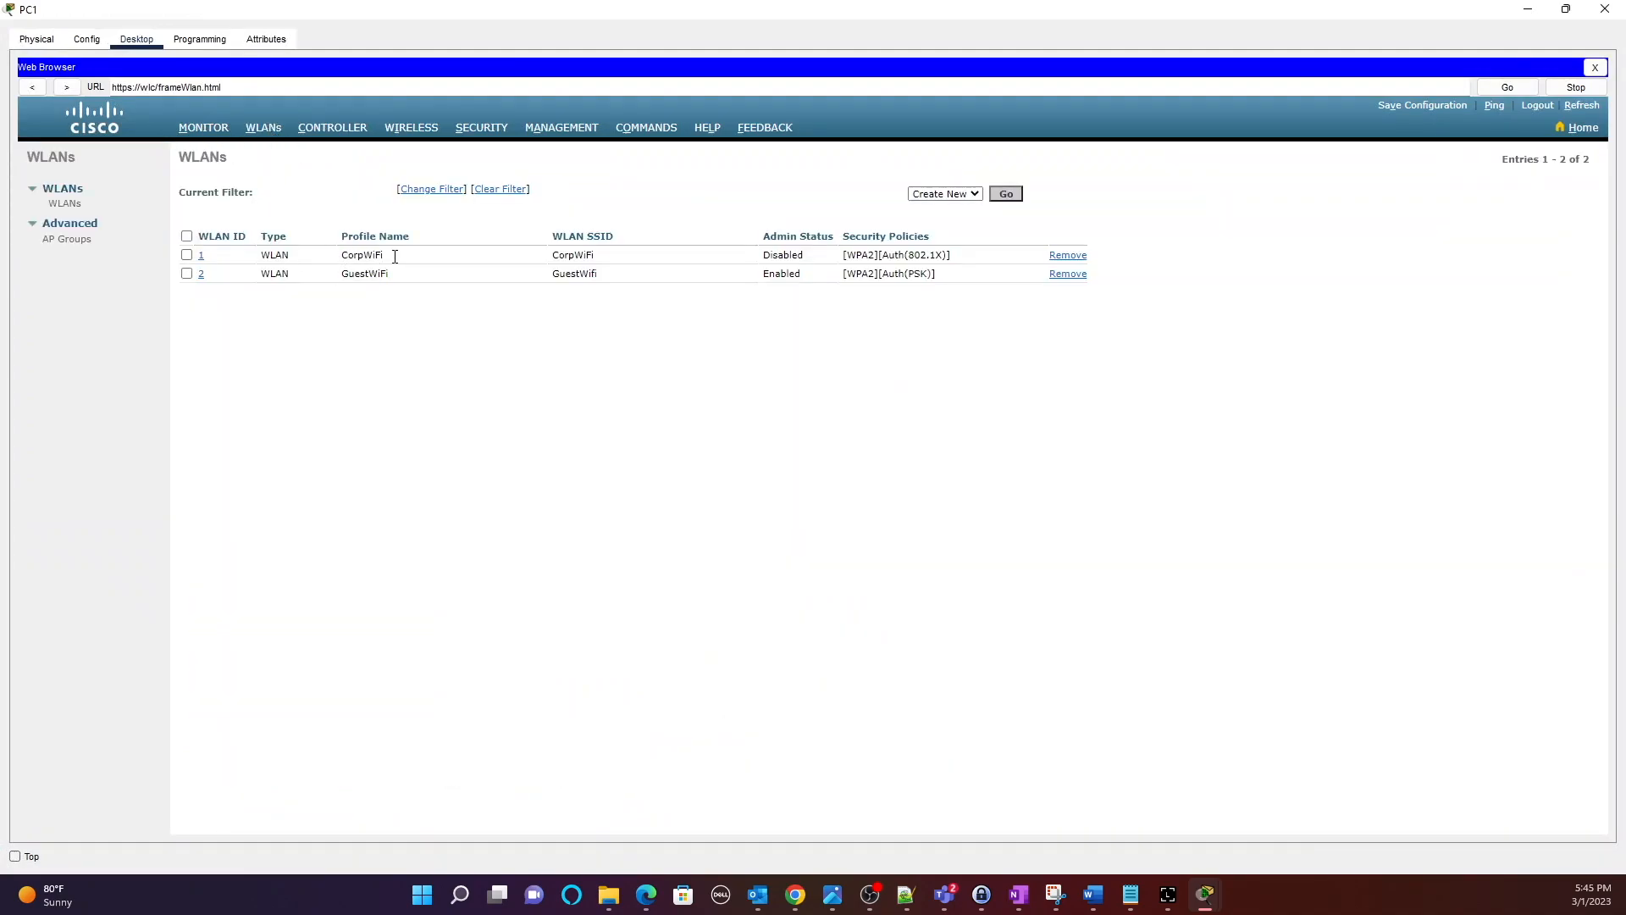
click(585, 257)
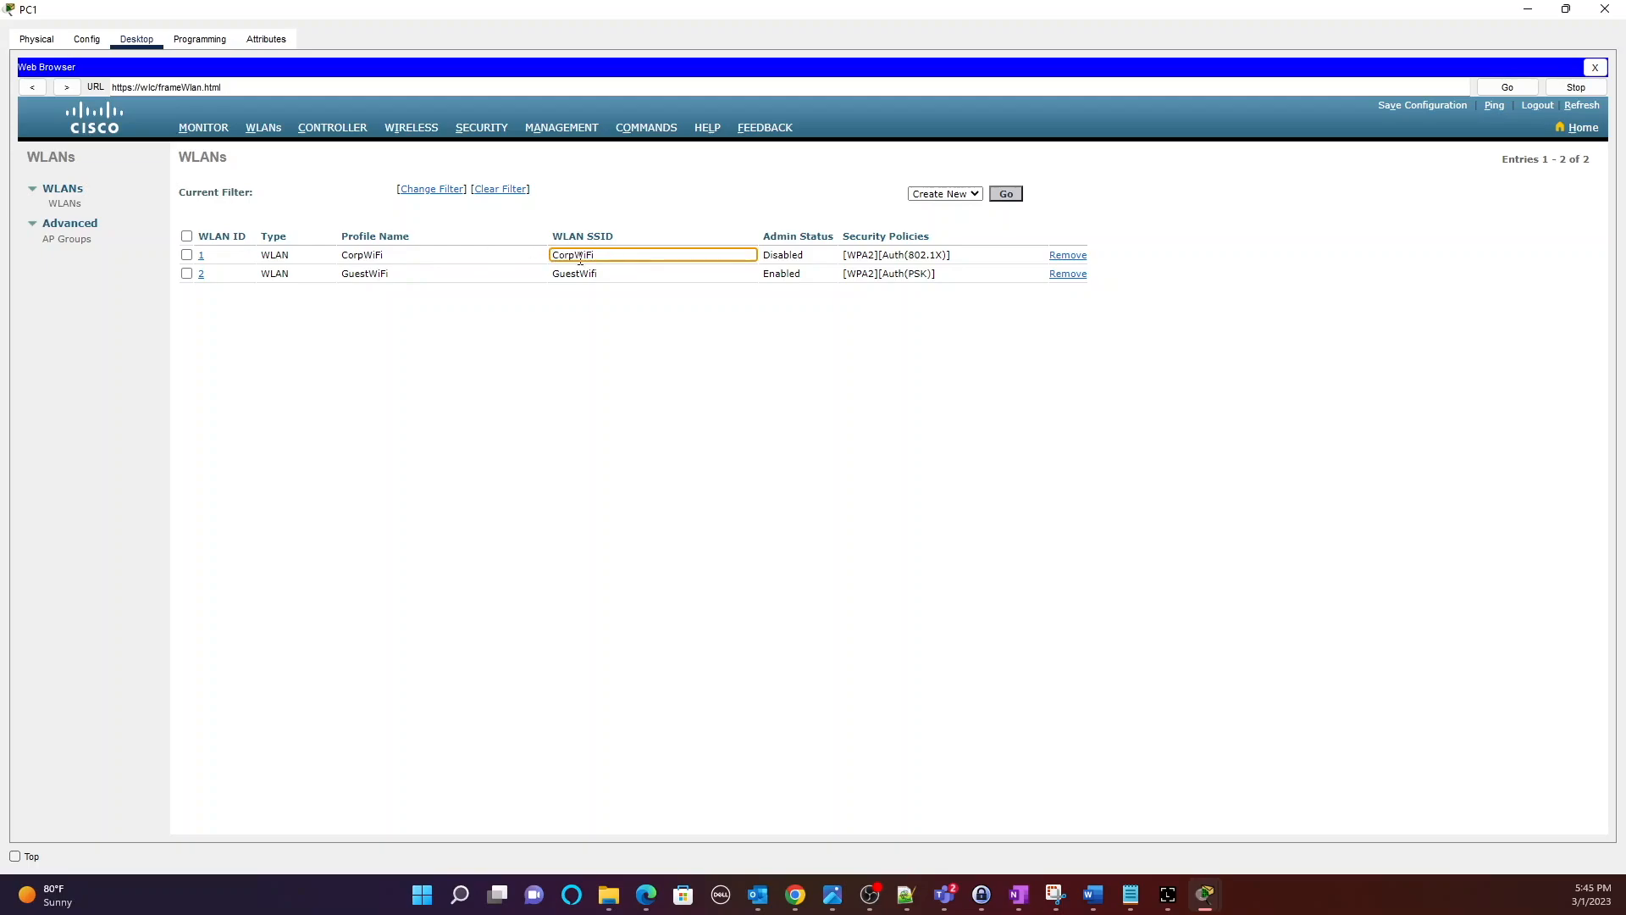
double_click(794, 255)
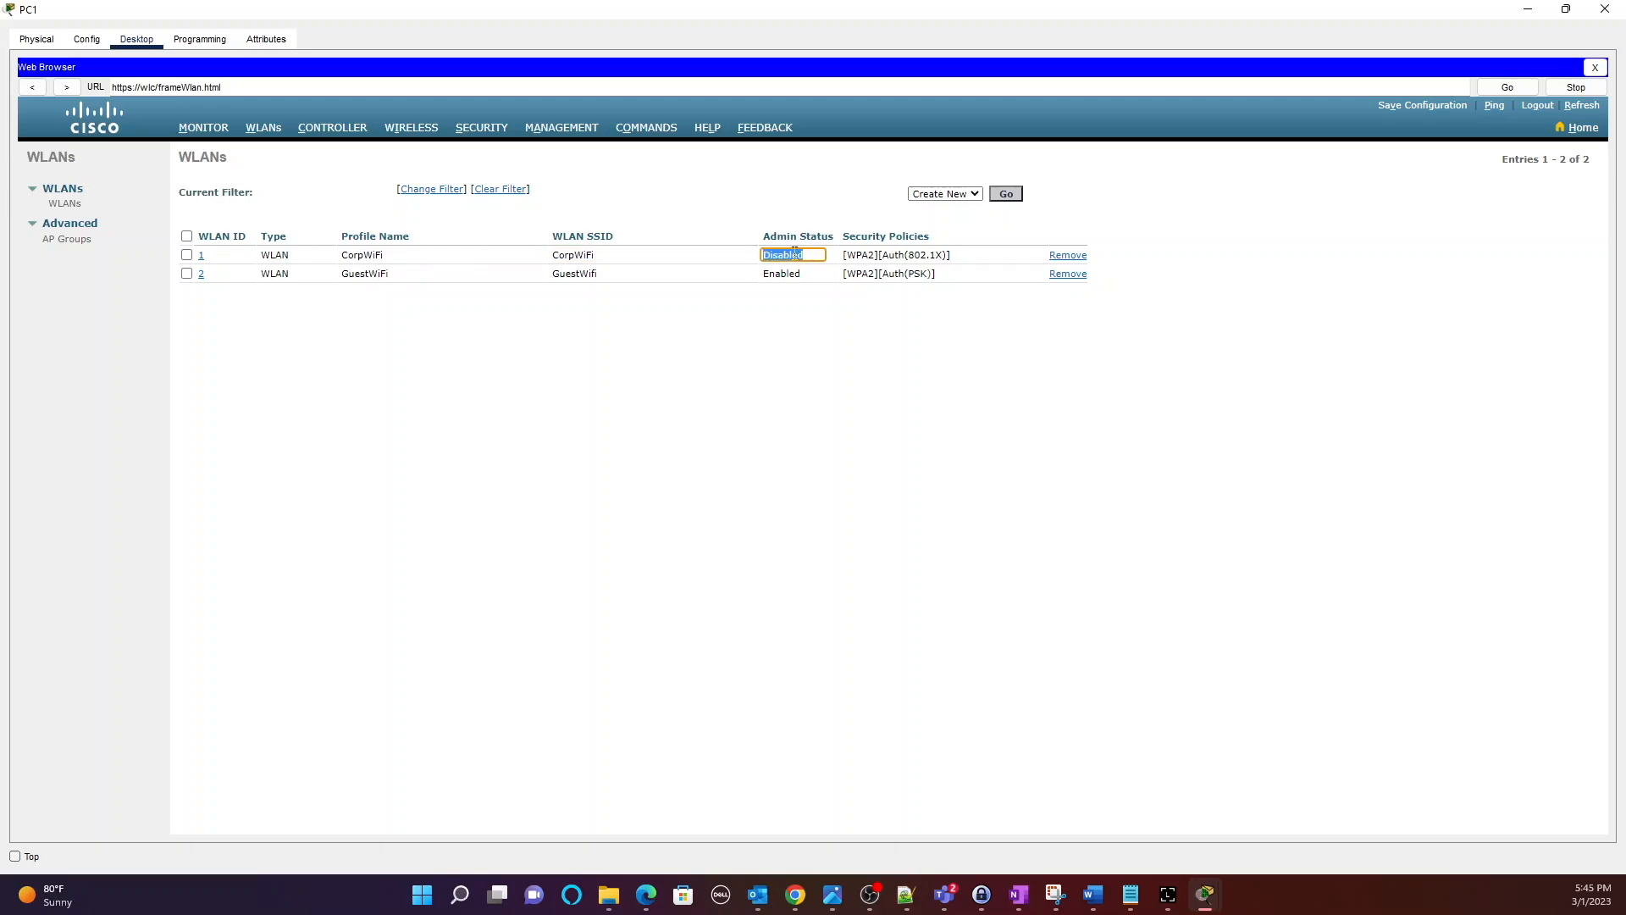
double_click(871, 254)
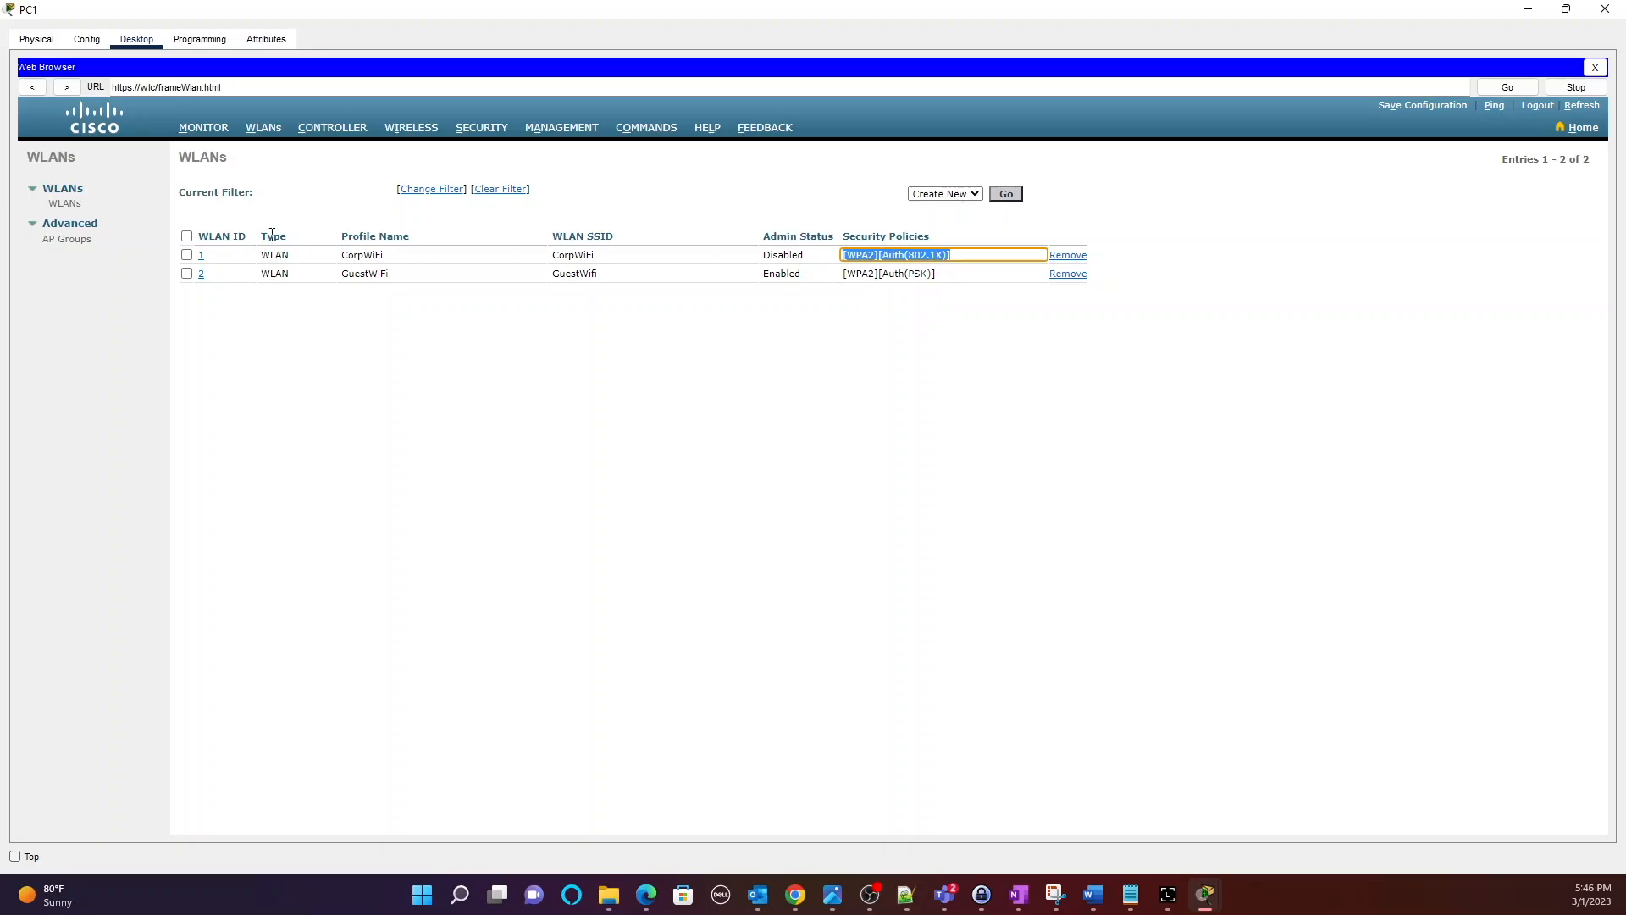
click(204, 256)
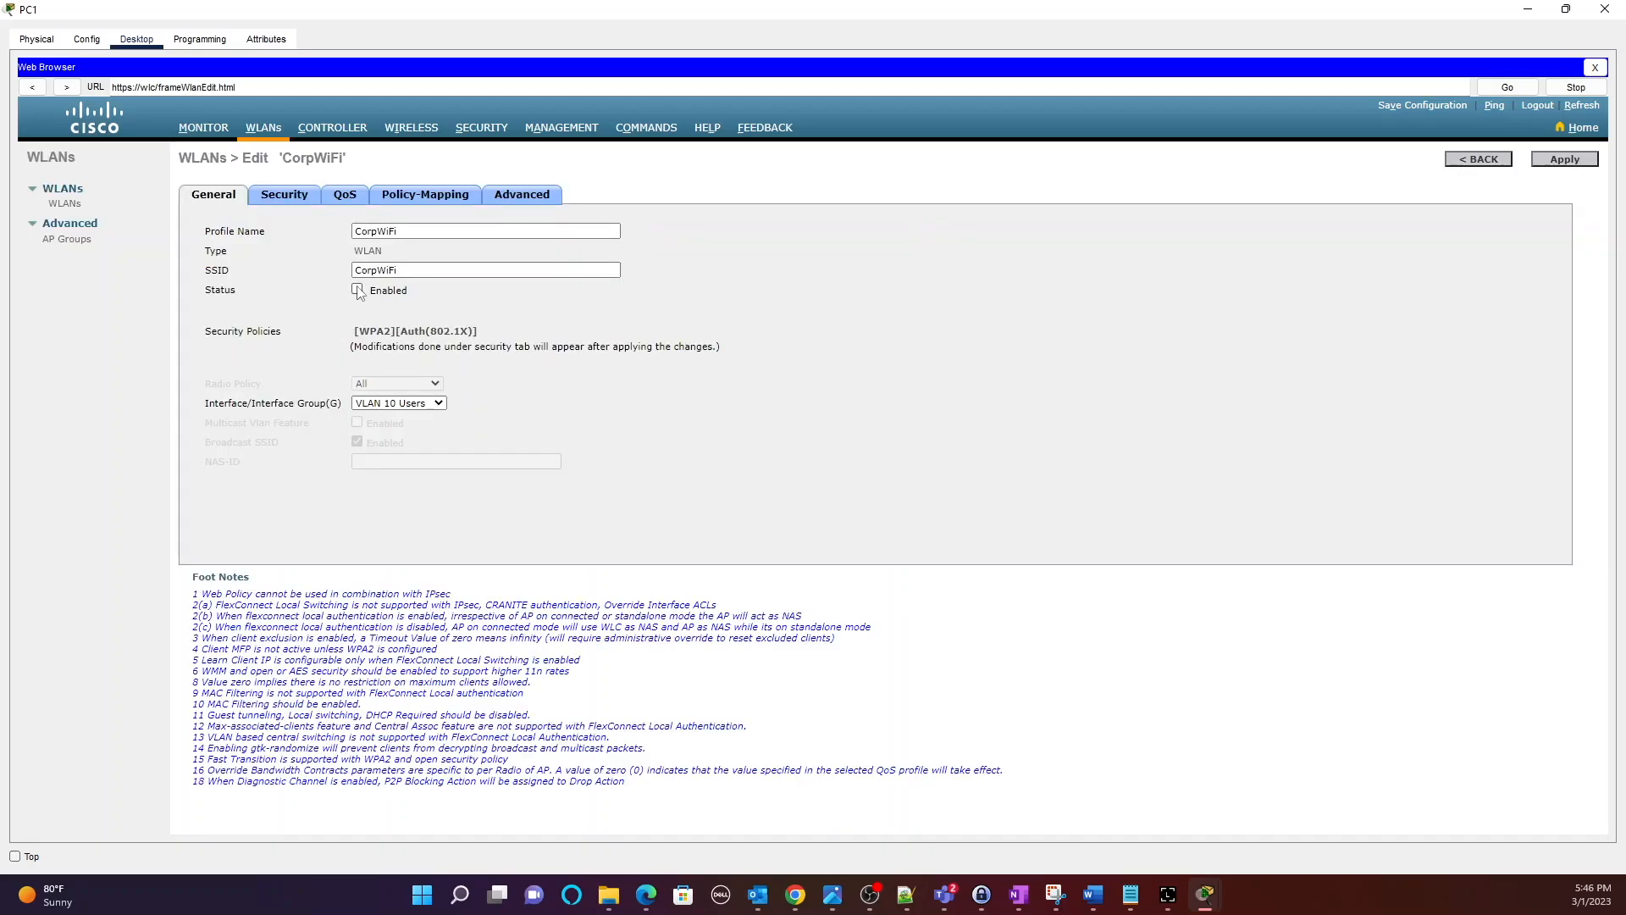
Tick Status Enabled on CorpWiFi and inspect its Layer 2 security and AAA Servers tabs.
click(357, 291)
click(295, 205)
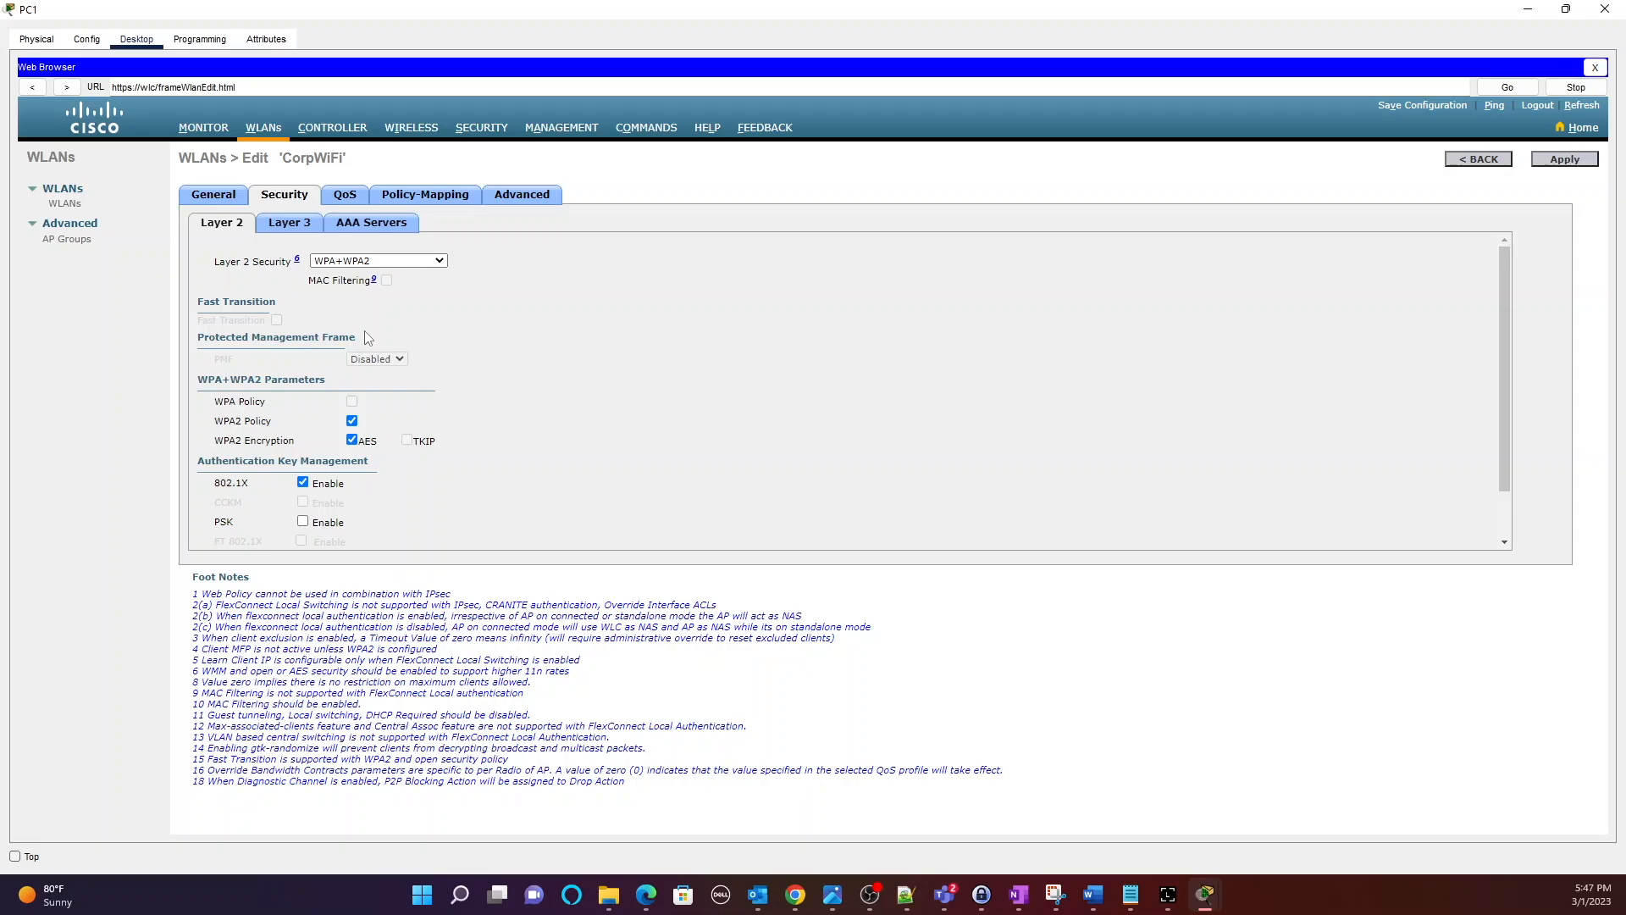
click(380, 229)
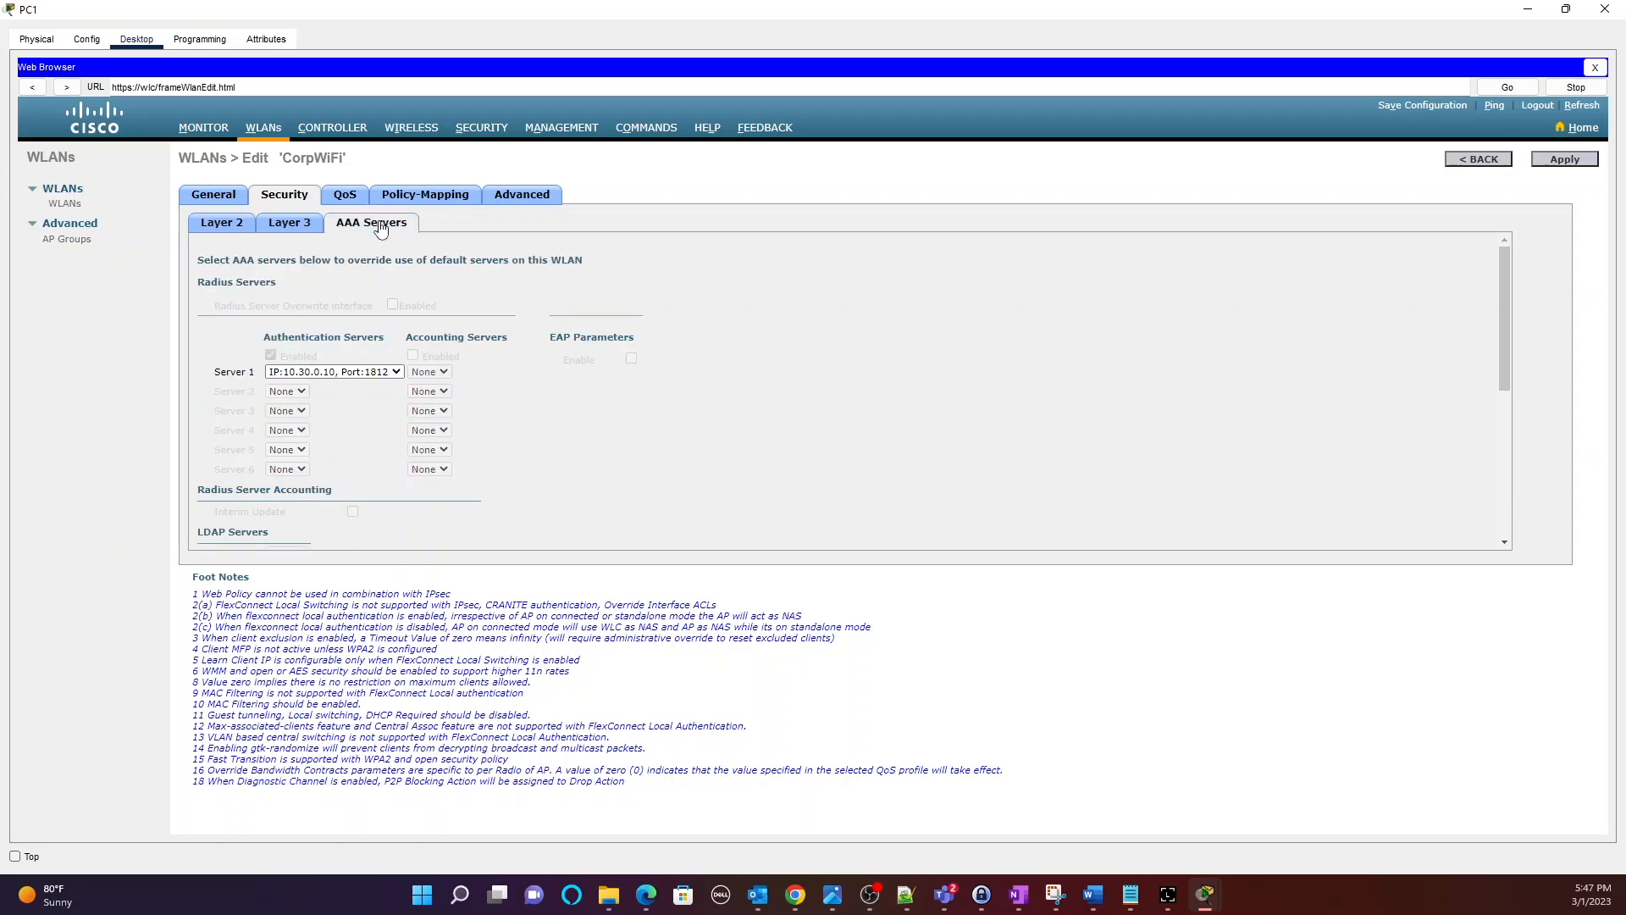
click(228, 227)
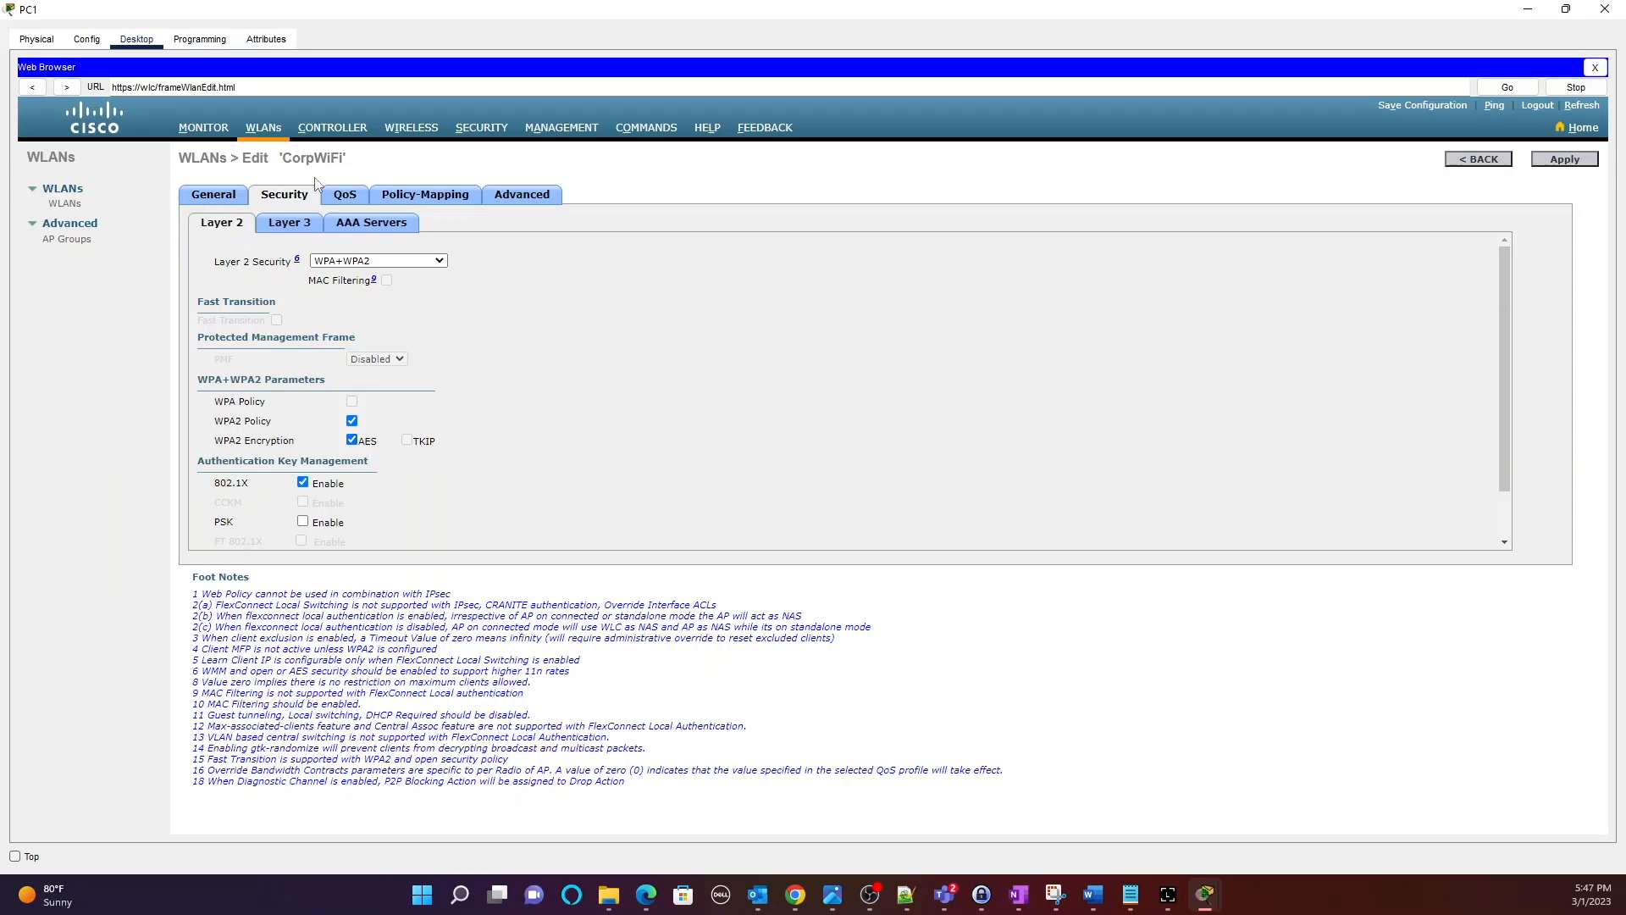
Recheck CorpWiFi's RADIUS authentication server settings, then go back to the WLANs list without applying.
click(217, 196)
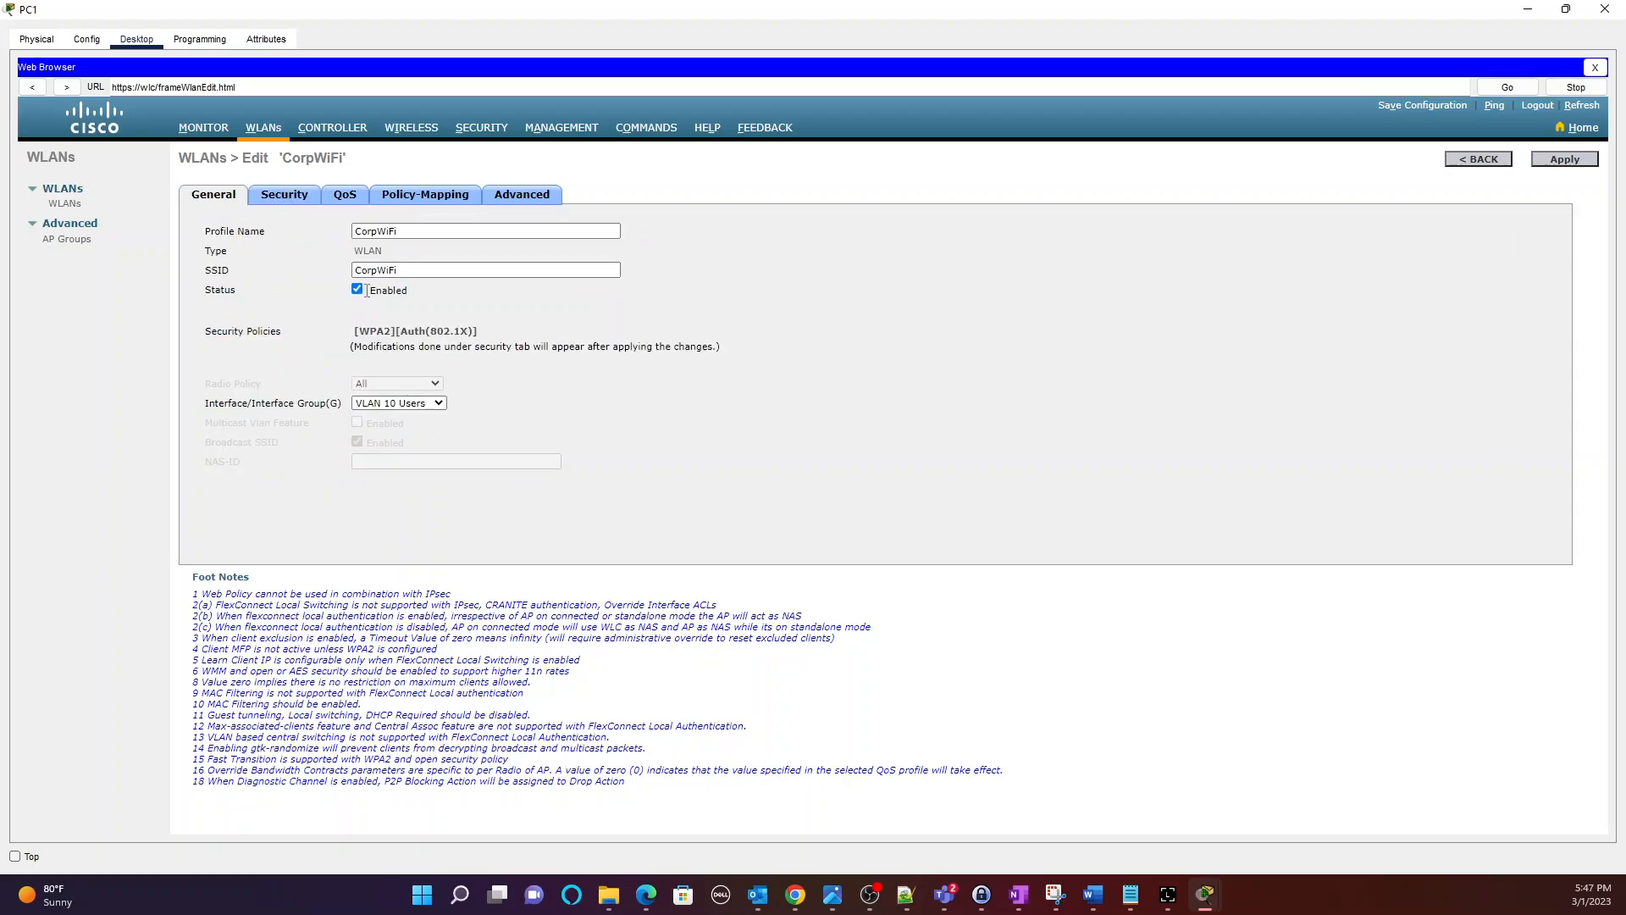
click(284, 196)
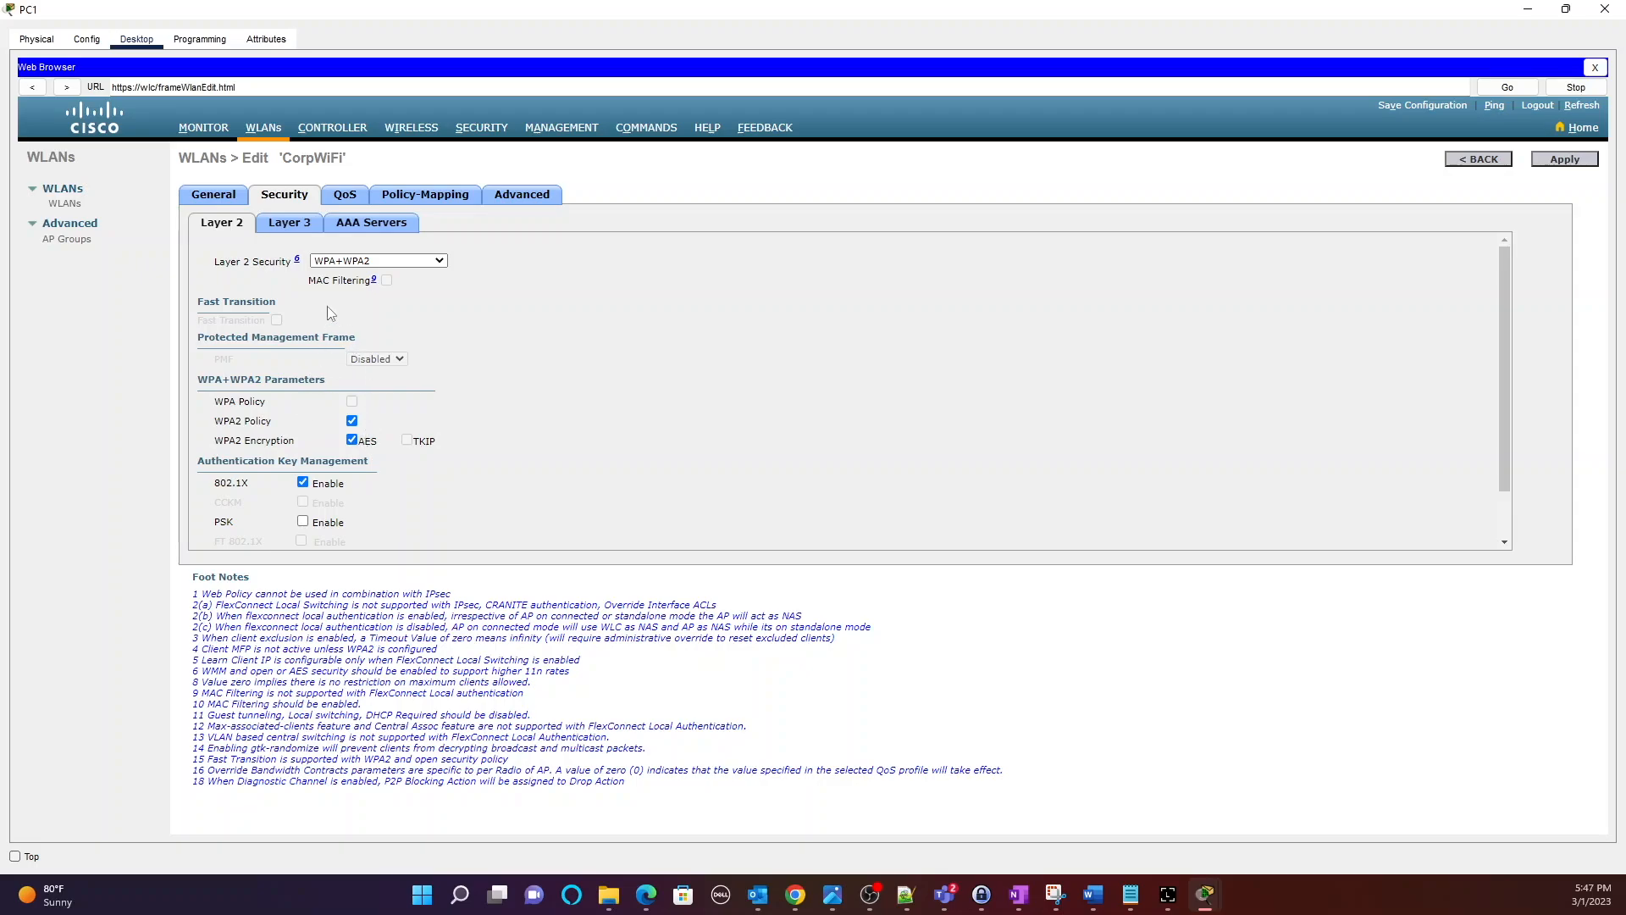
click(355, 224)
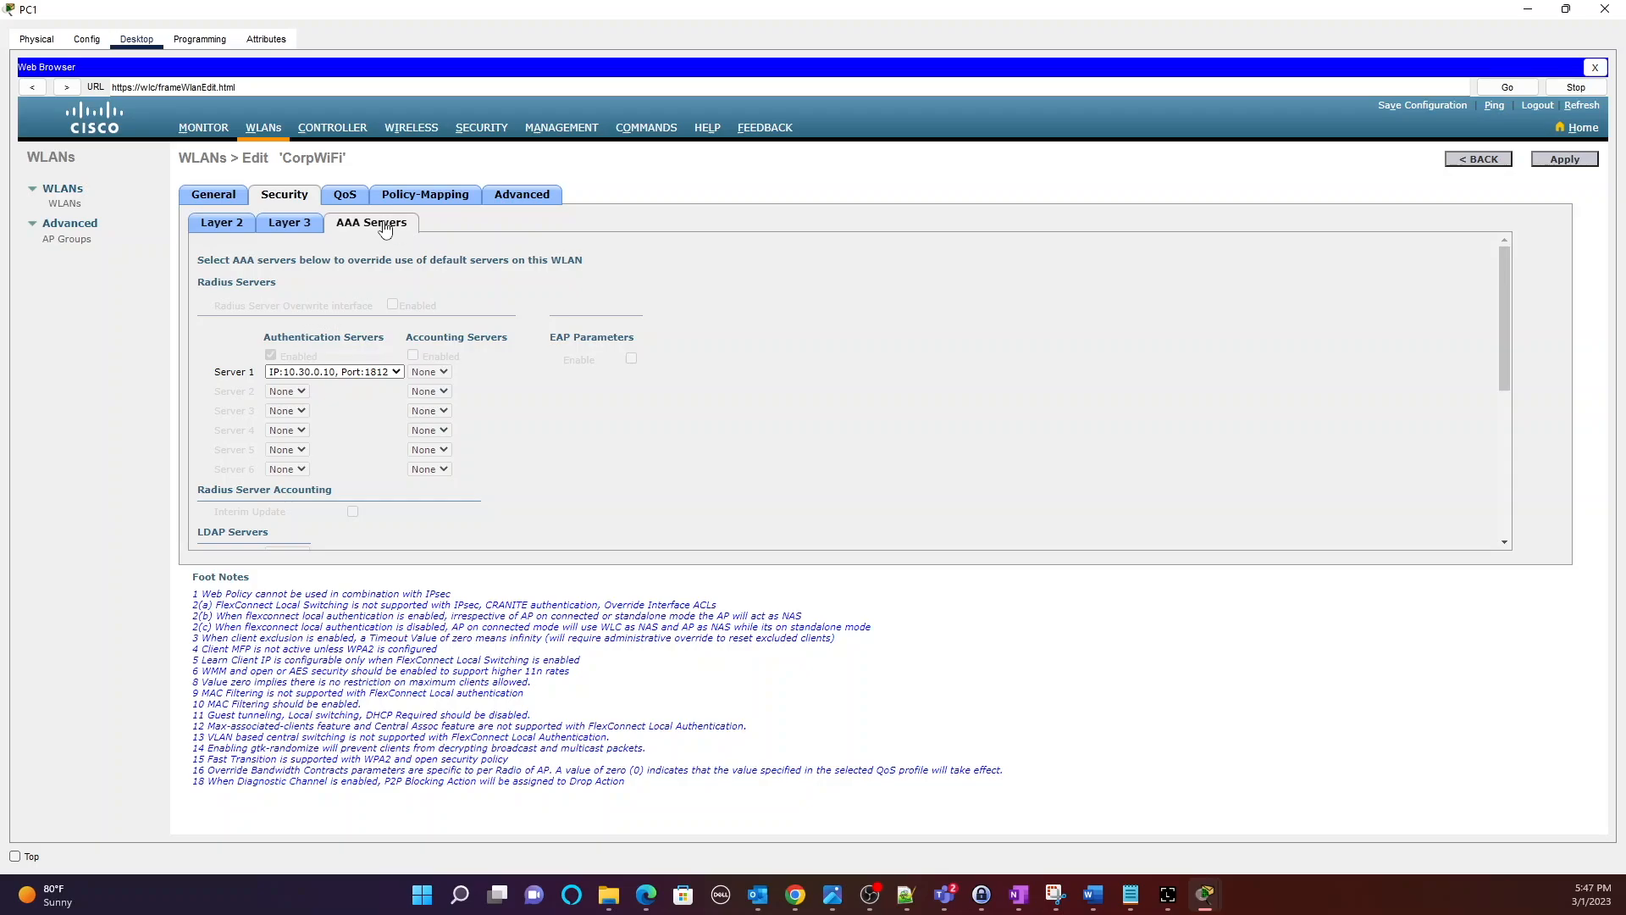
click(214, 197)
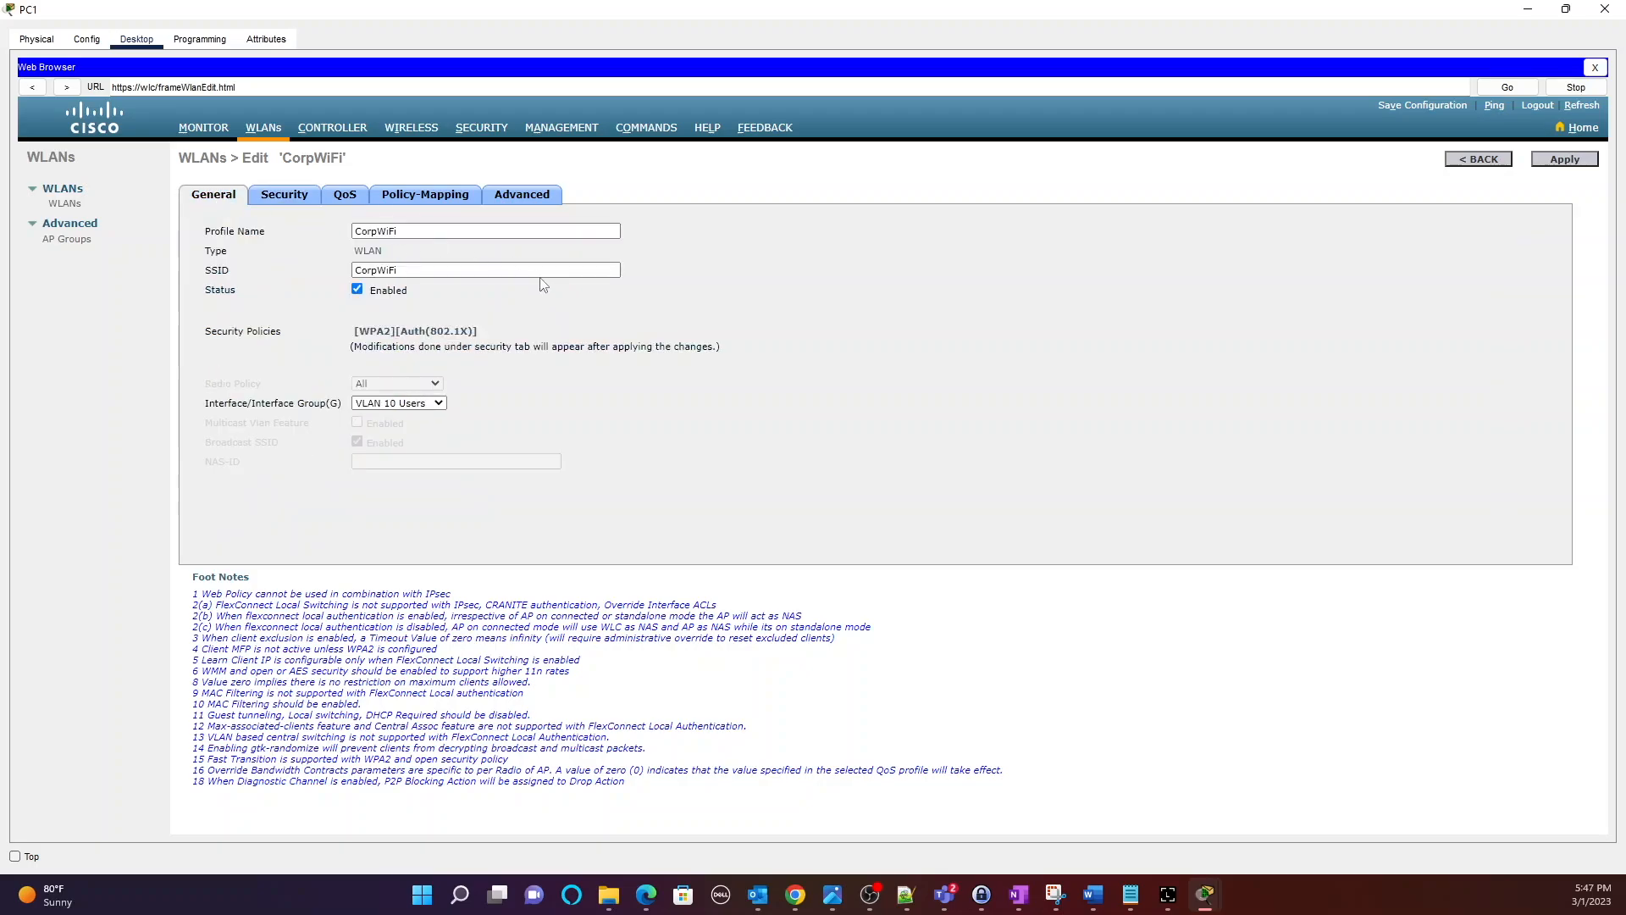
click(263, 127)
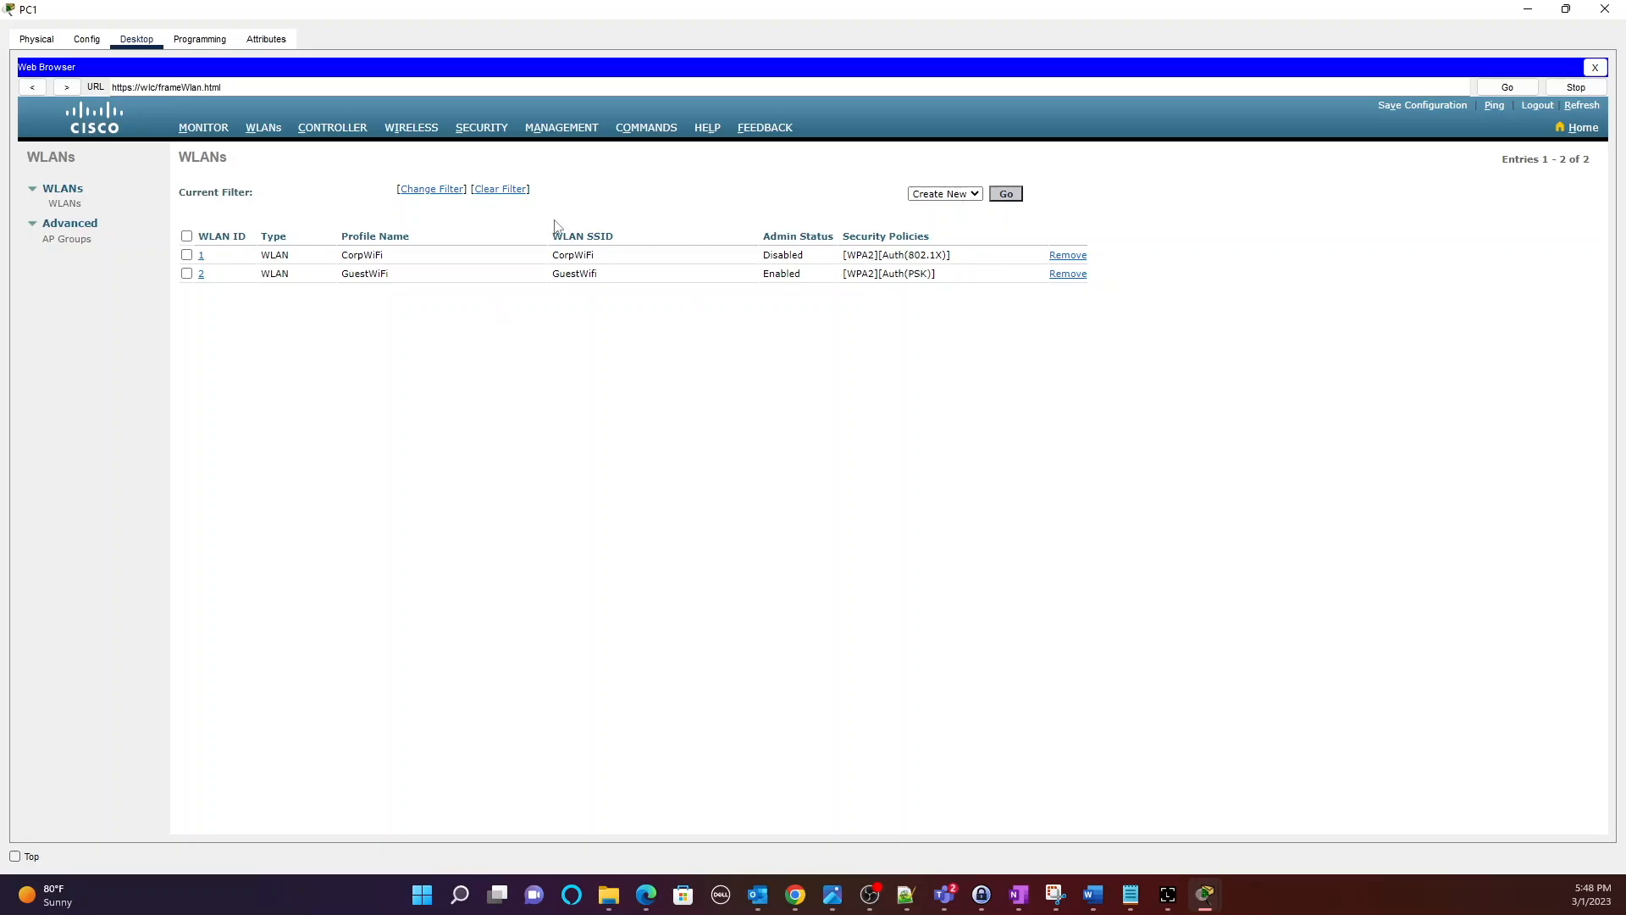
Enable CorpWiFi's RADIUS authentication server (10.30.0.10, port 1812) and restore the PC1 window.
click(200, 254)
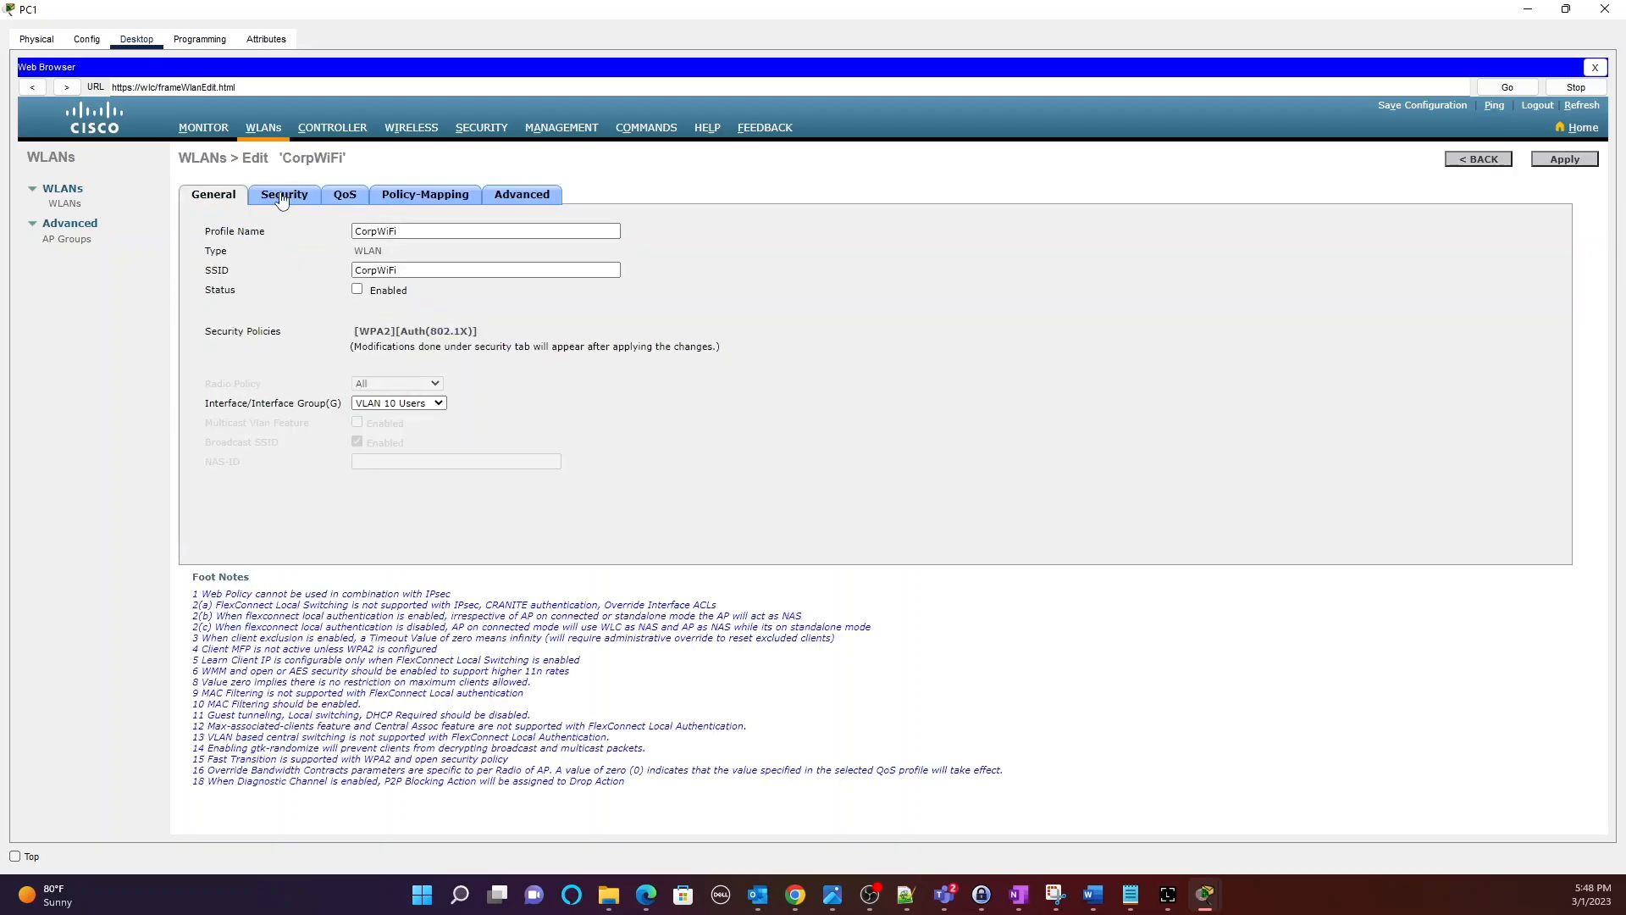
click(282, 198)
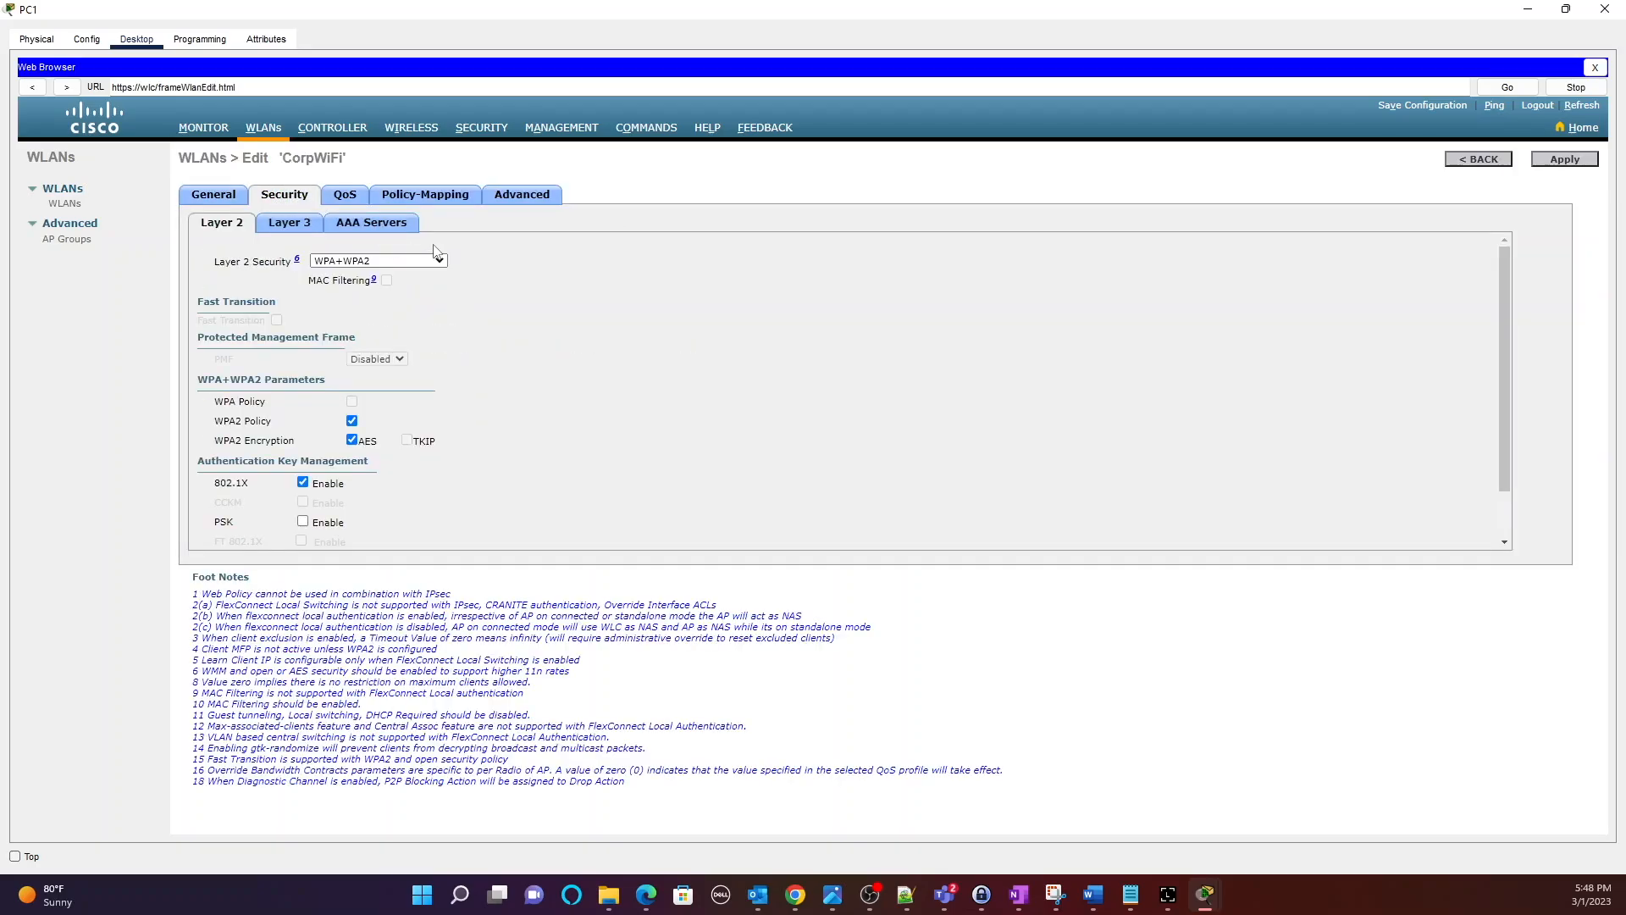
click(385, 227)
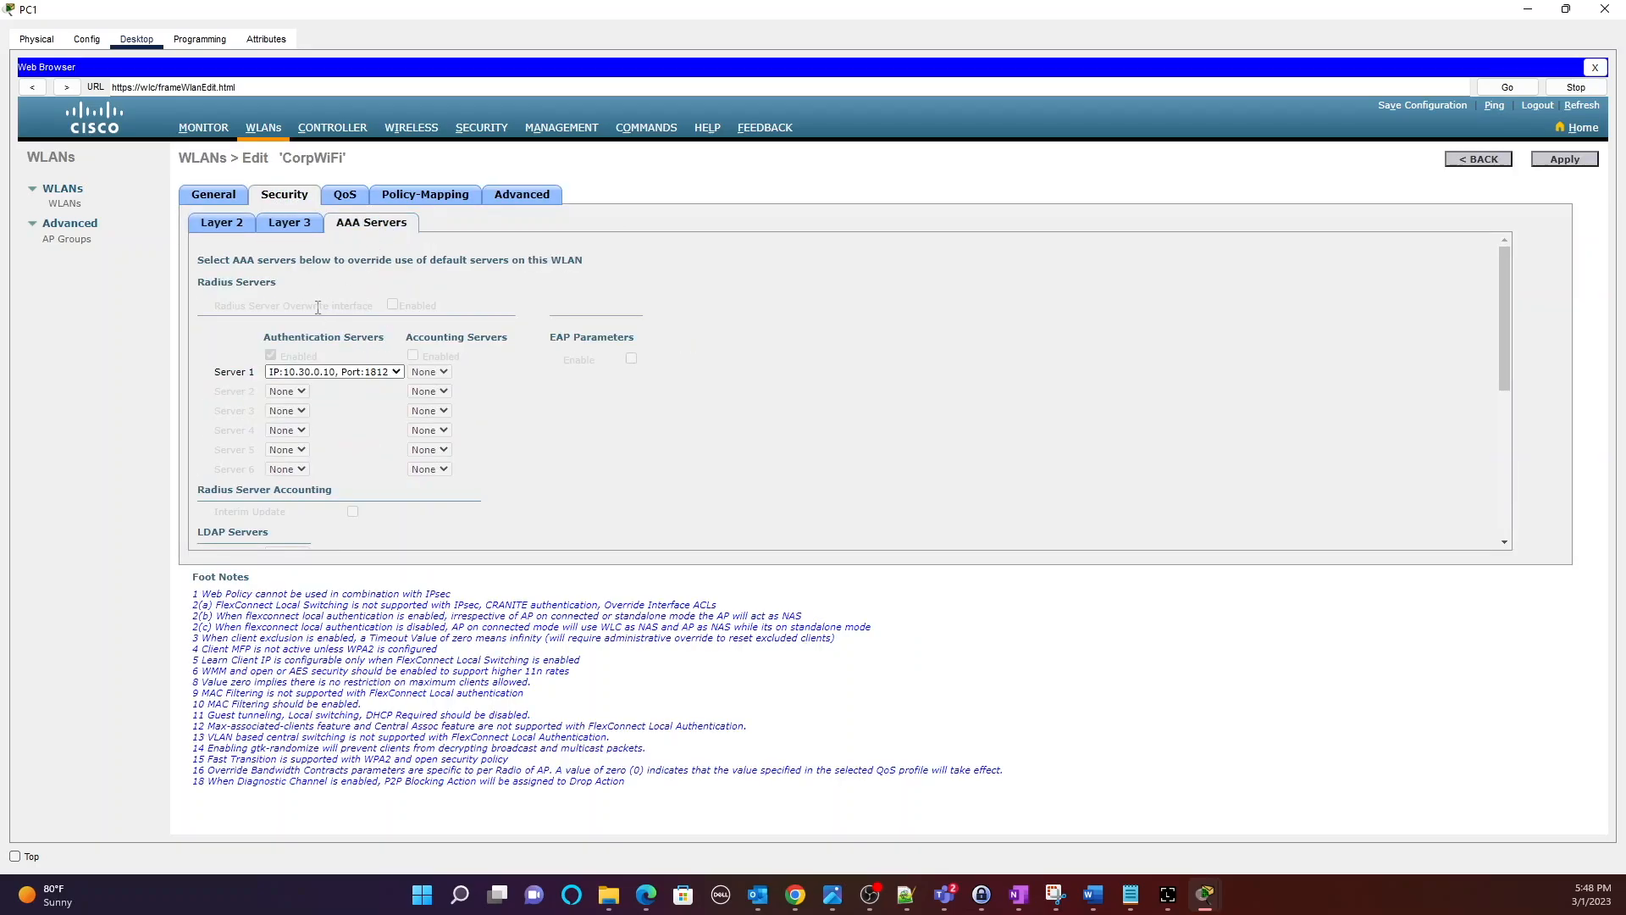
click(271, 355)
click(1565, 17)
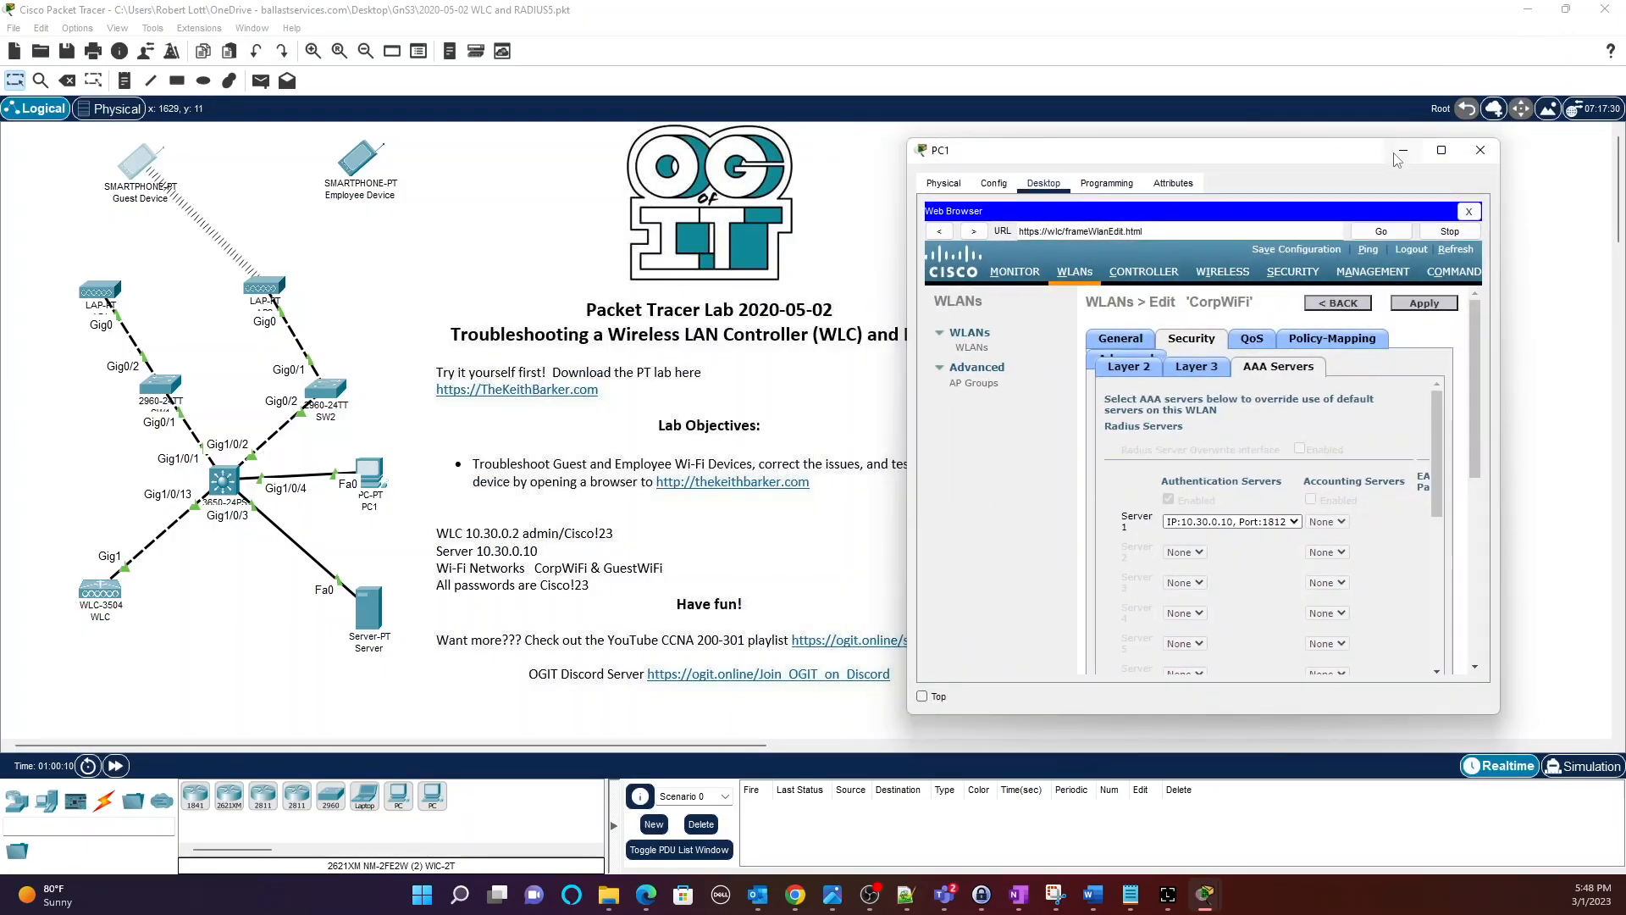
Change the Employee Device's Wireless0 SSID from Corp-WiFi to CorpWiFi.
click(813, 342)
drag(368, 618, 329, 591)
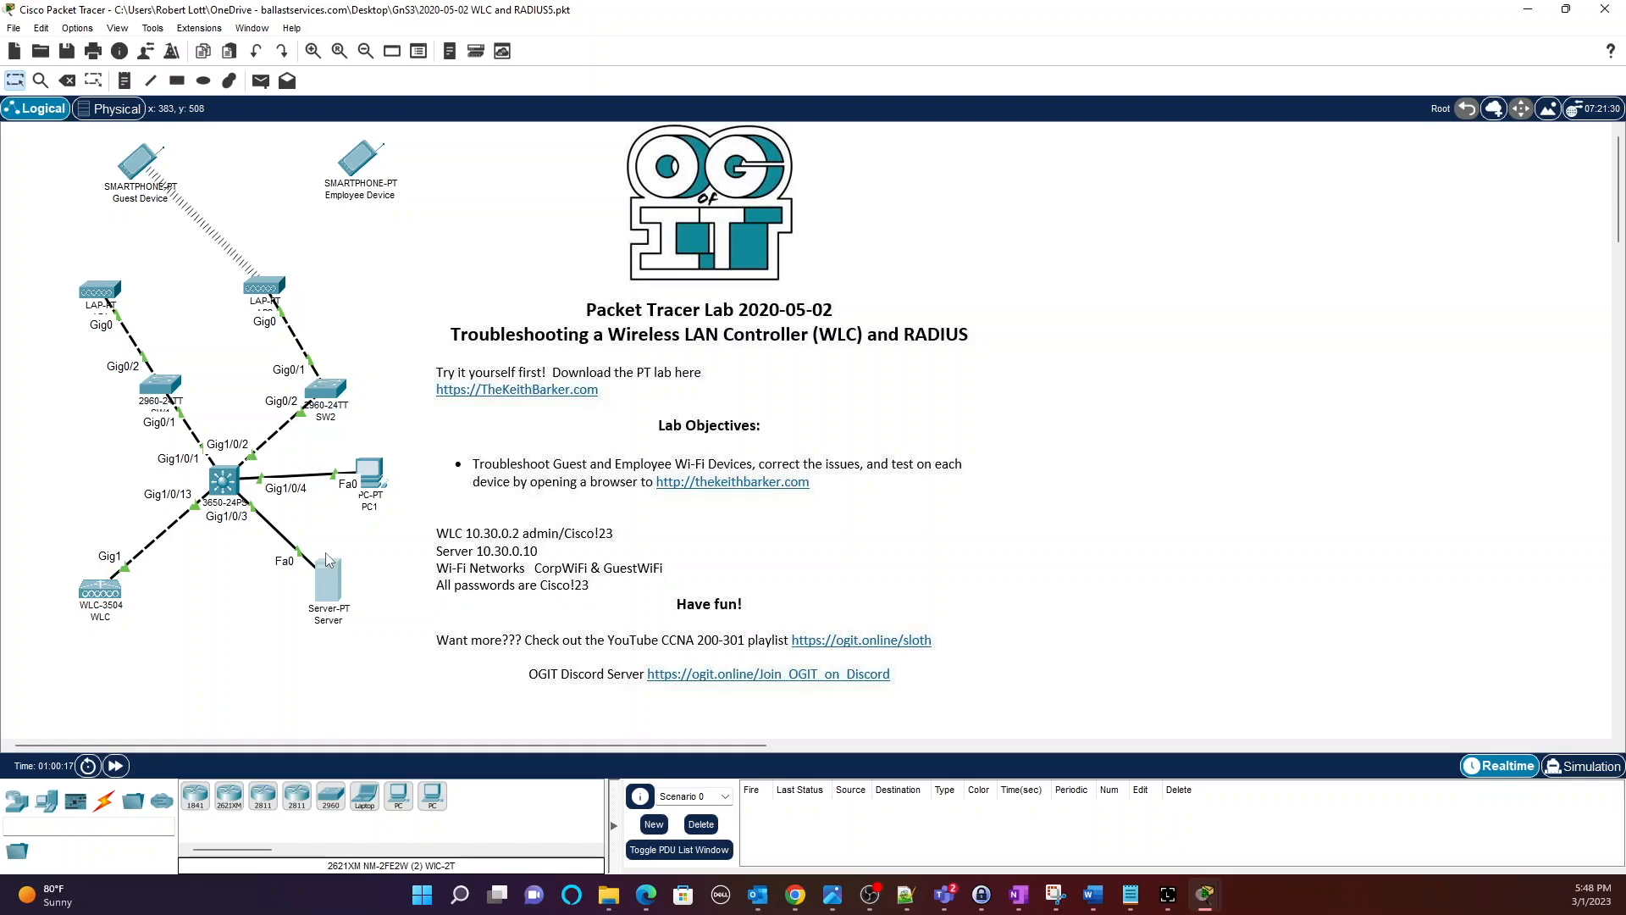
click(365, 193)
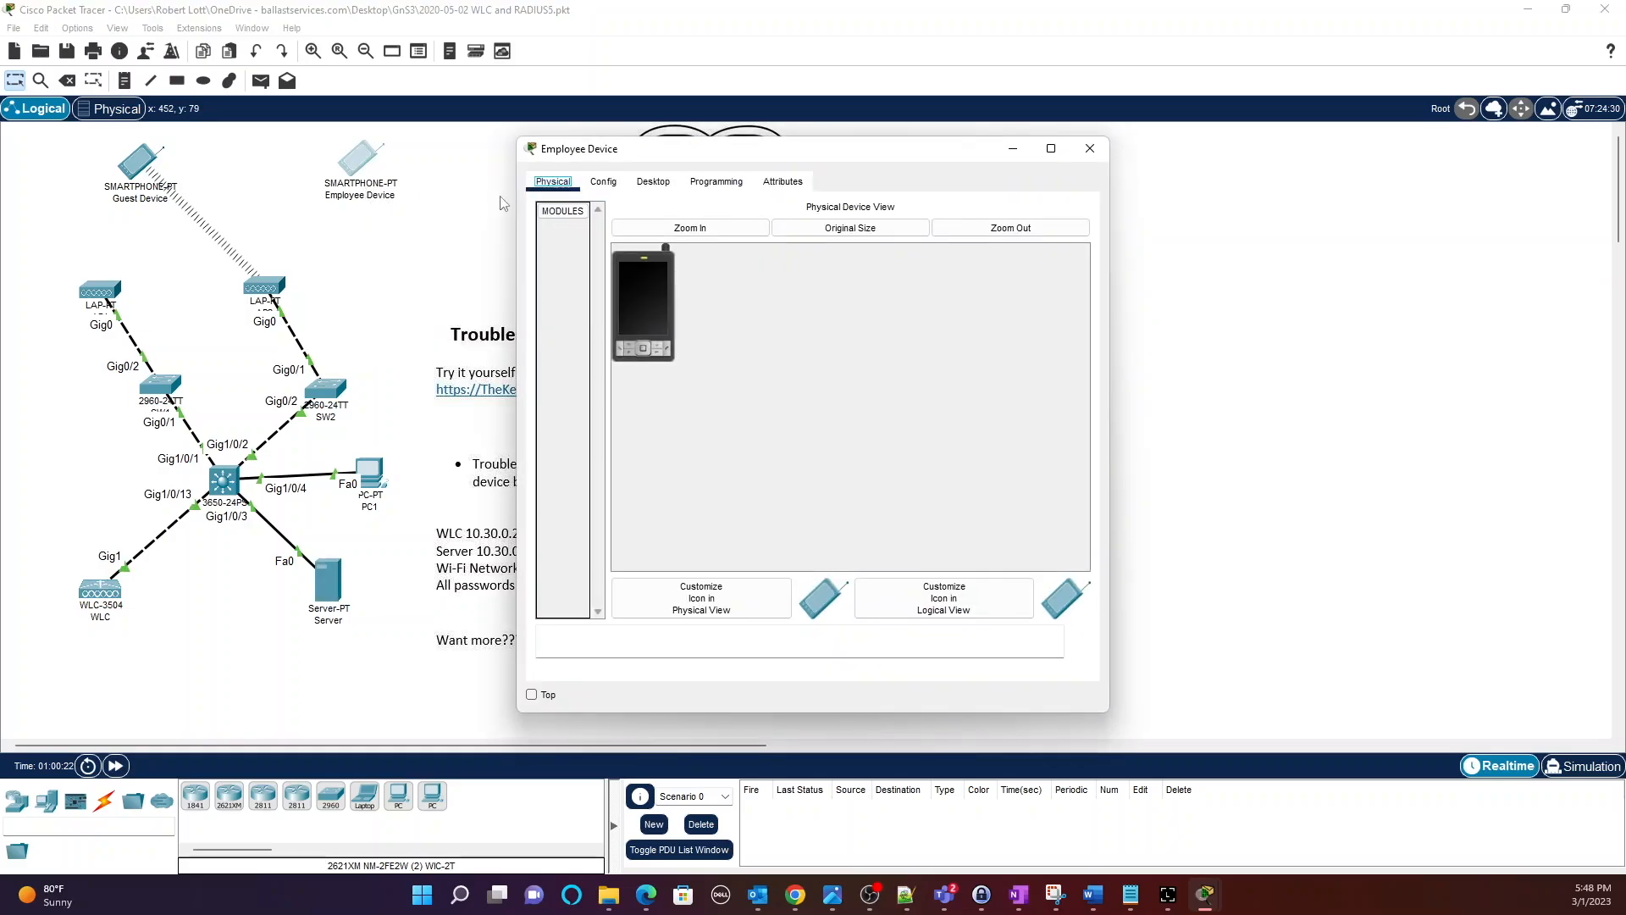
click(605, 182)
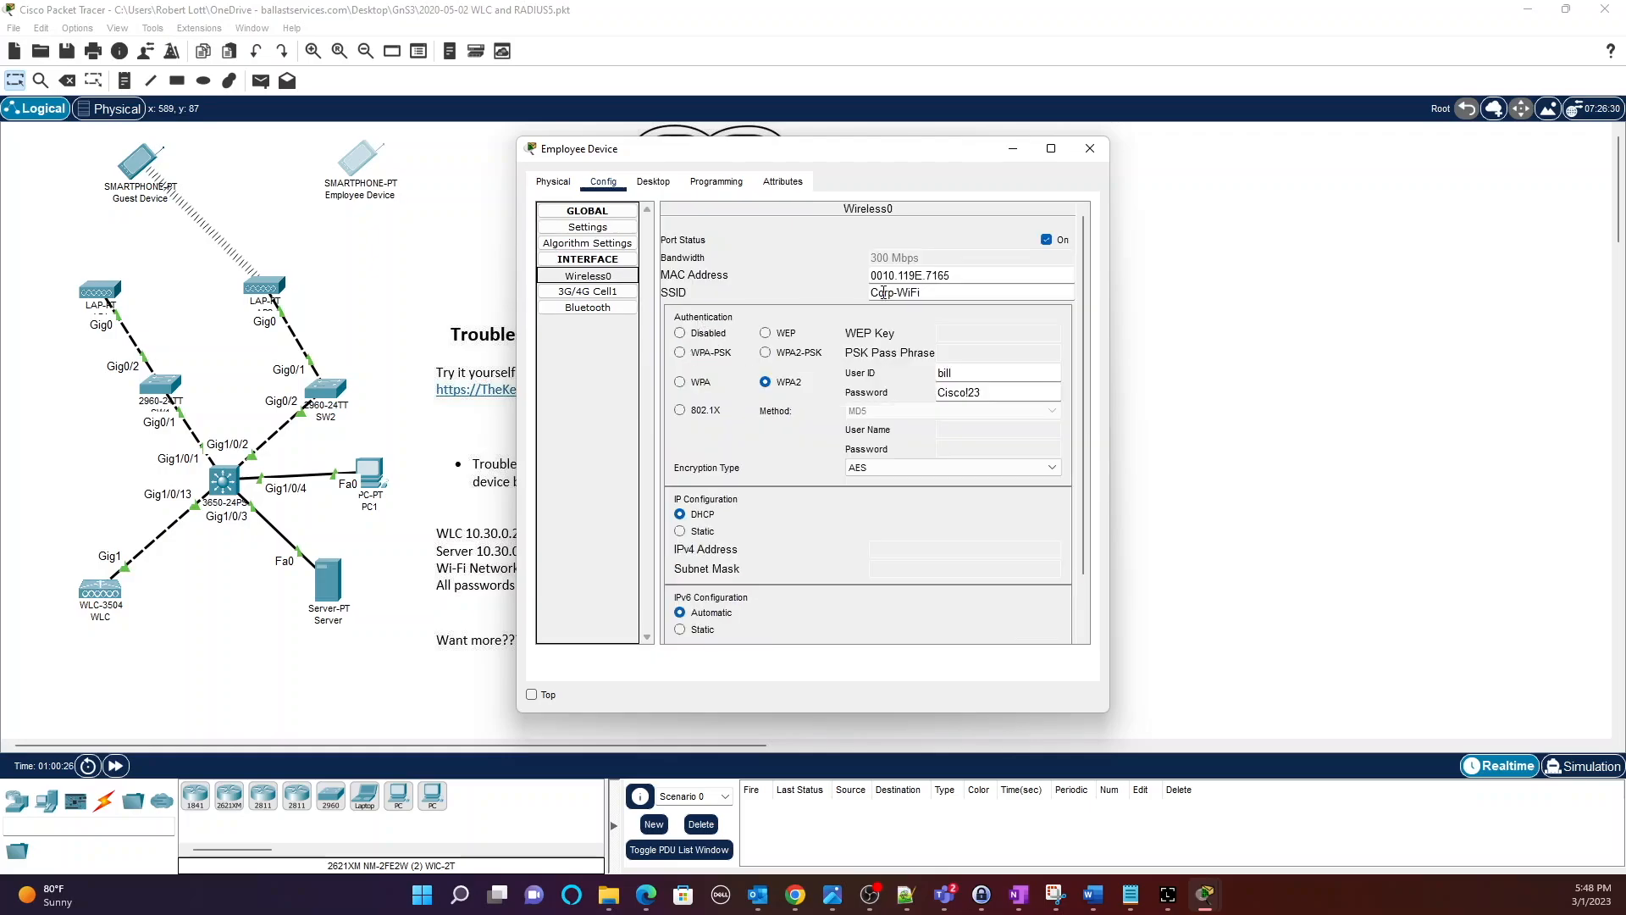
click(889, 295)
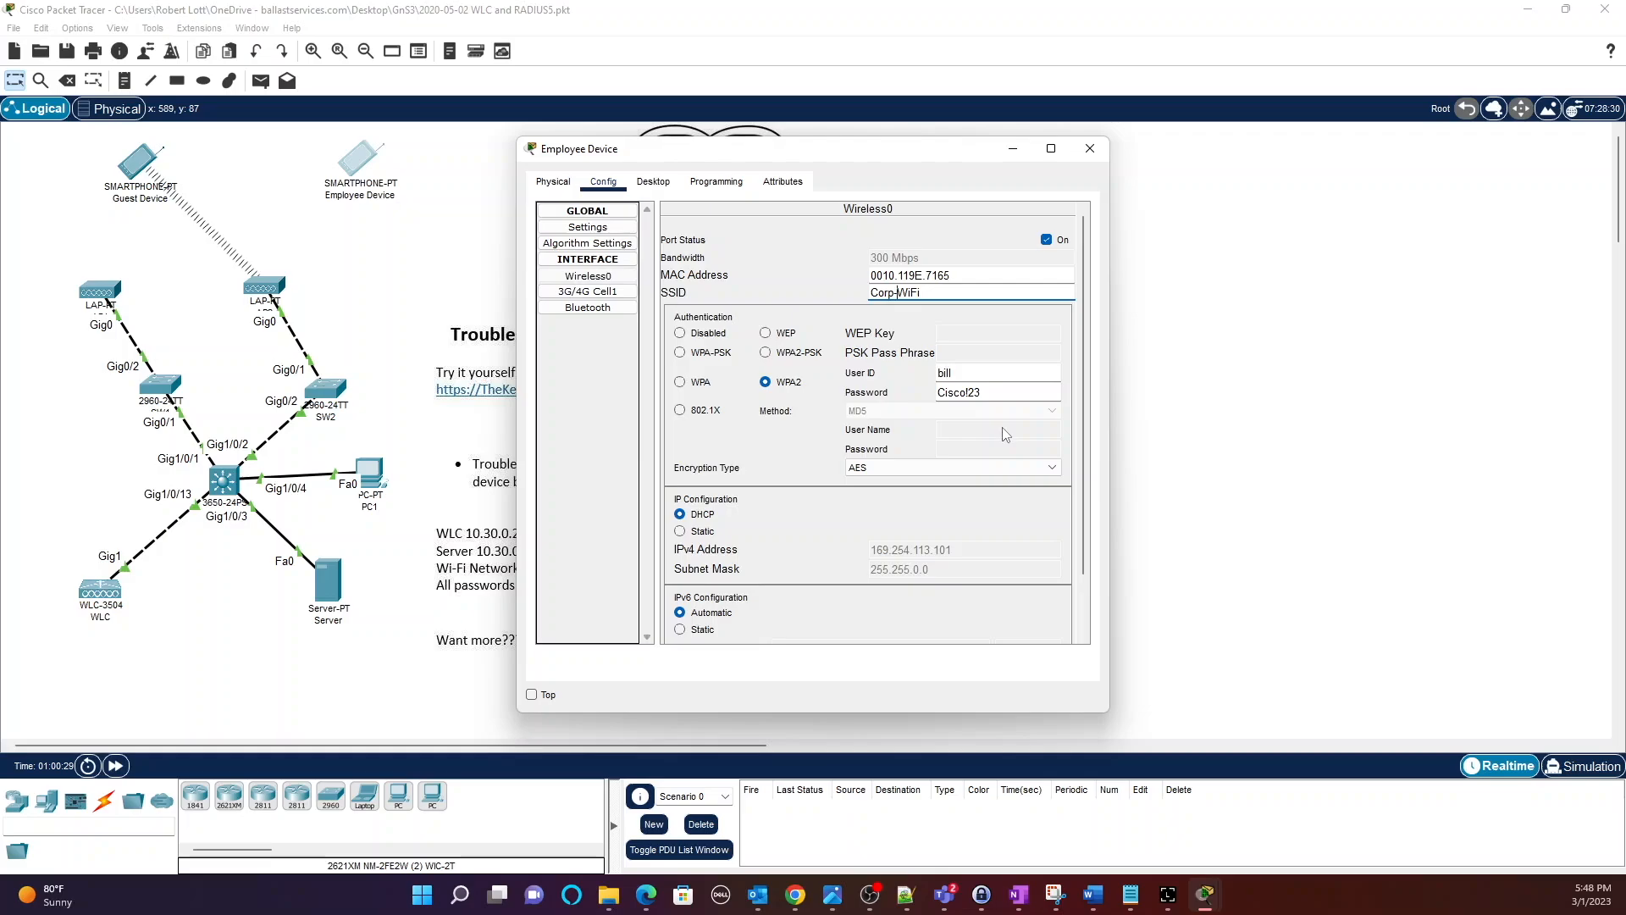
key(Delete)
Close the Employee Device and open the Server's AAA RADIUS settings in a full-screen window.
click(1087, 149)
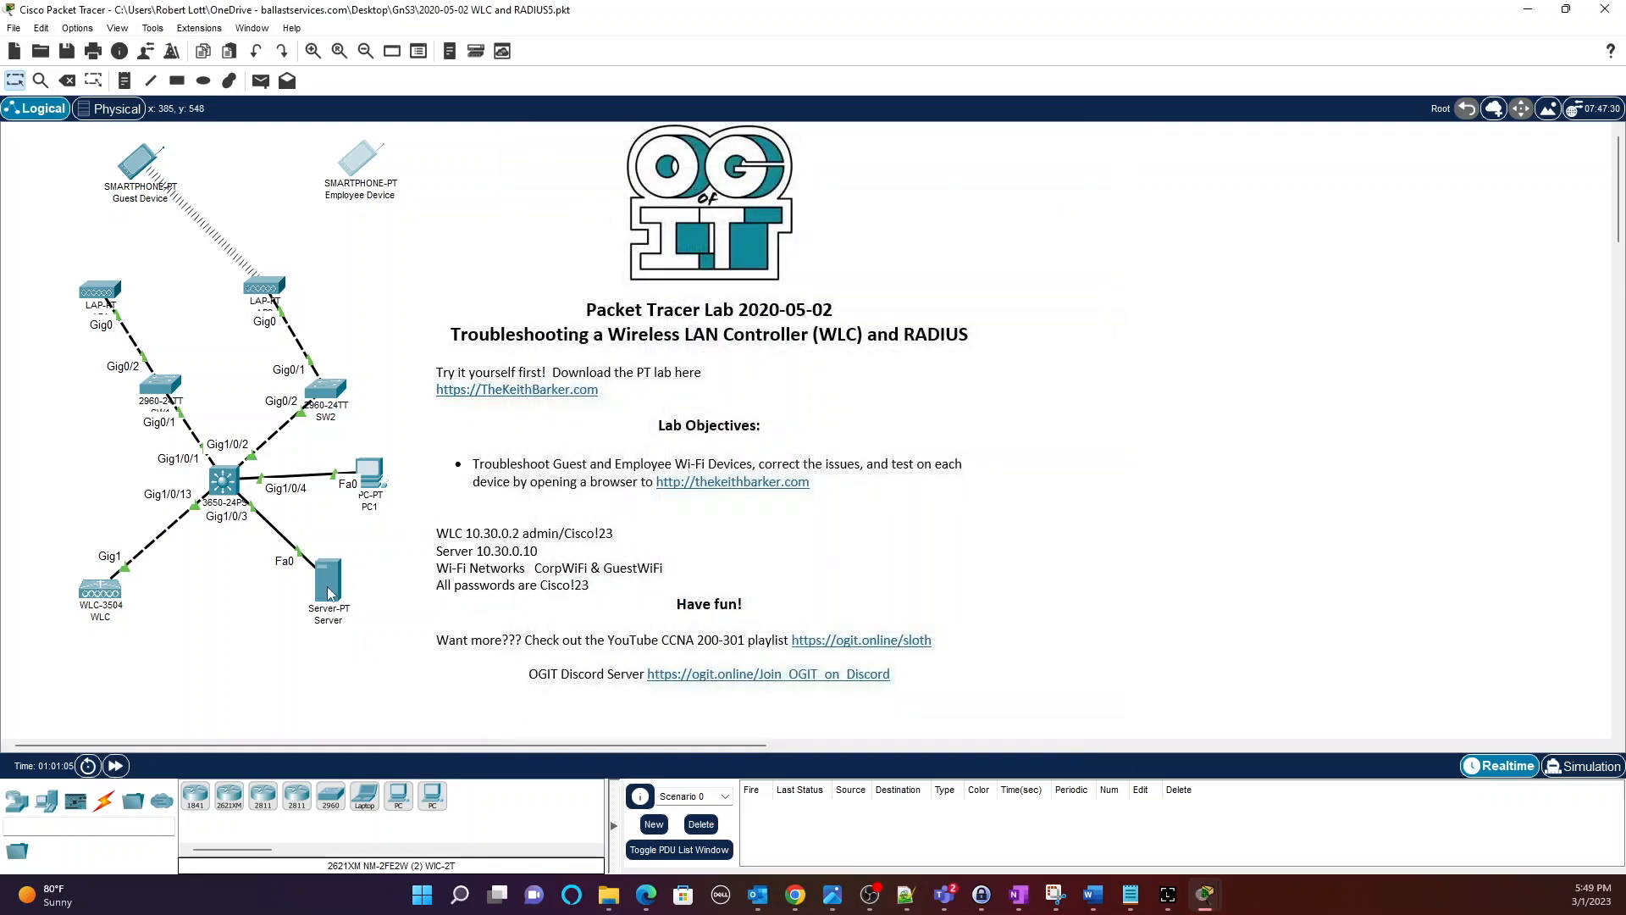
mouse_move(328, 593)
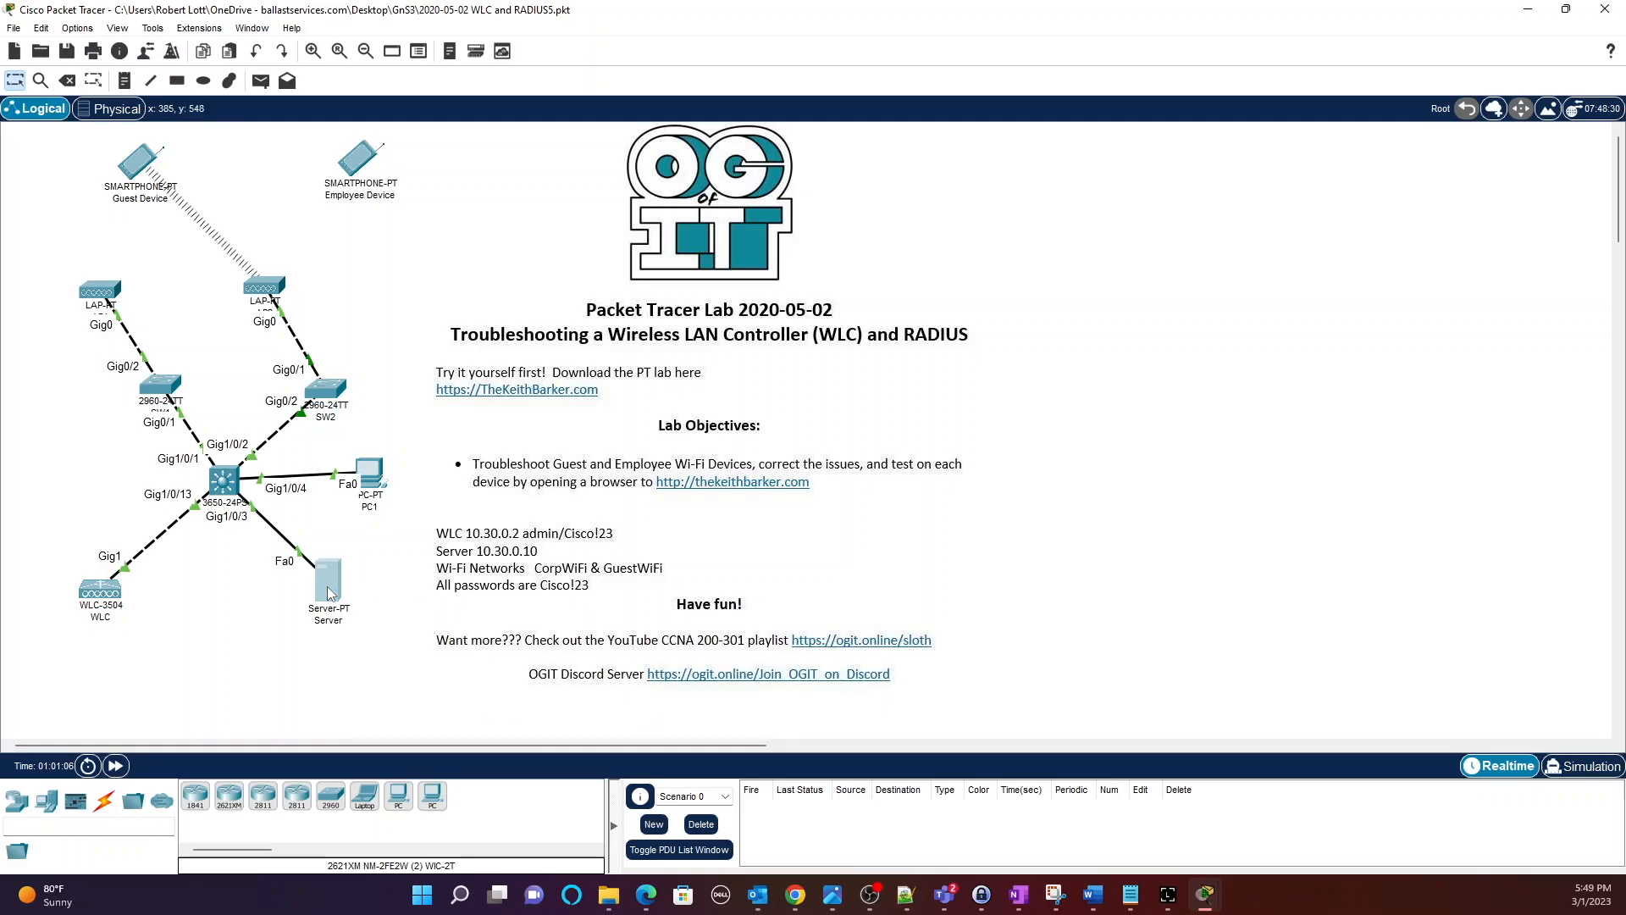
click(329, 593)
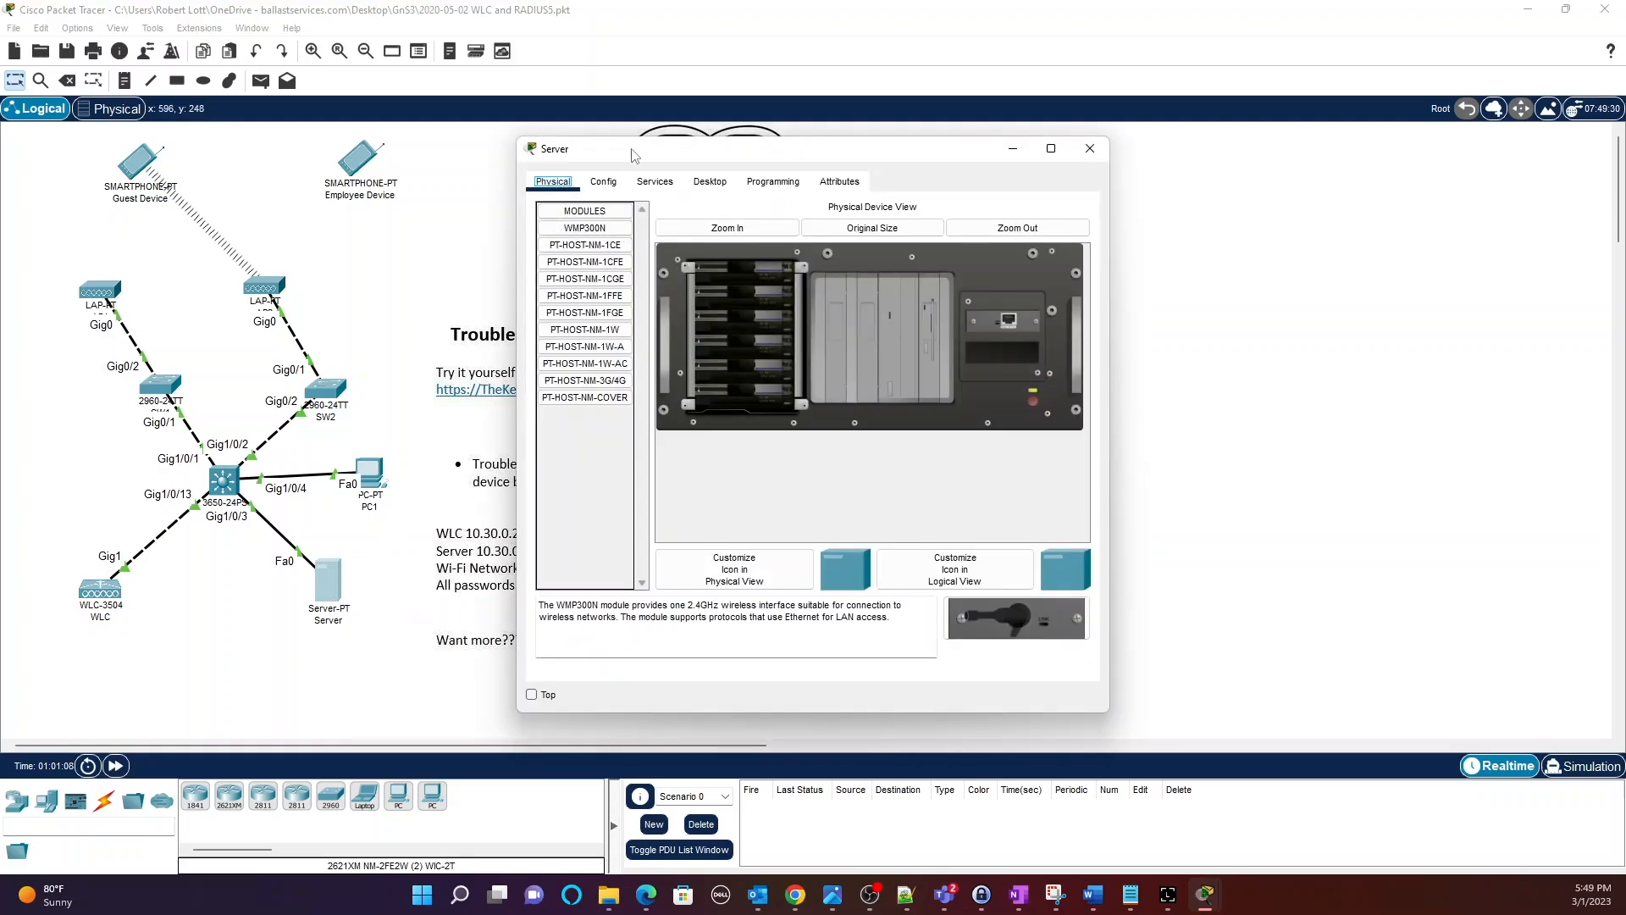
click(652, 182)
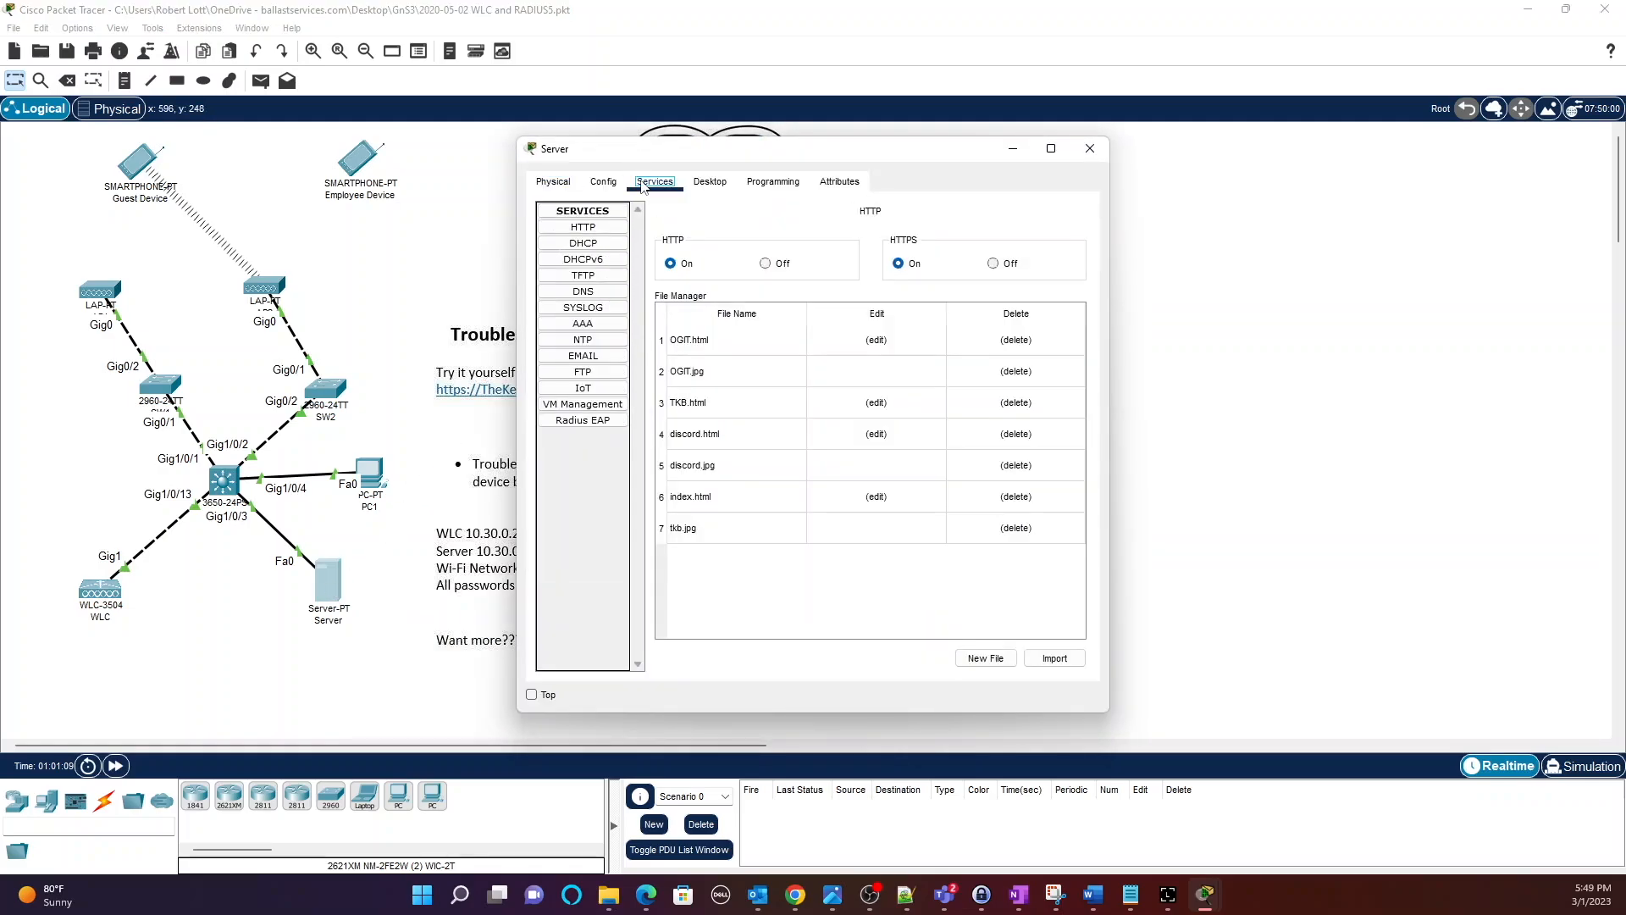
click(581, 324)
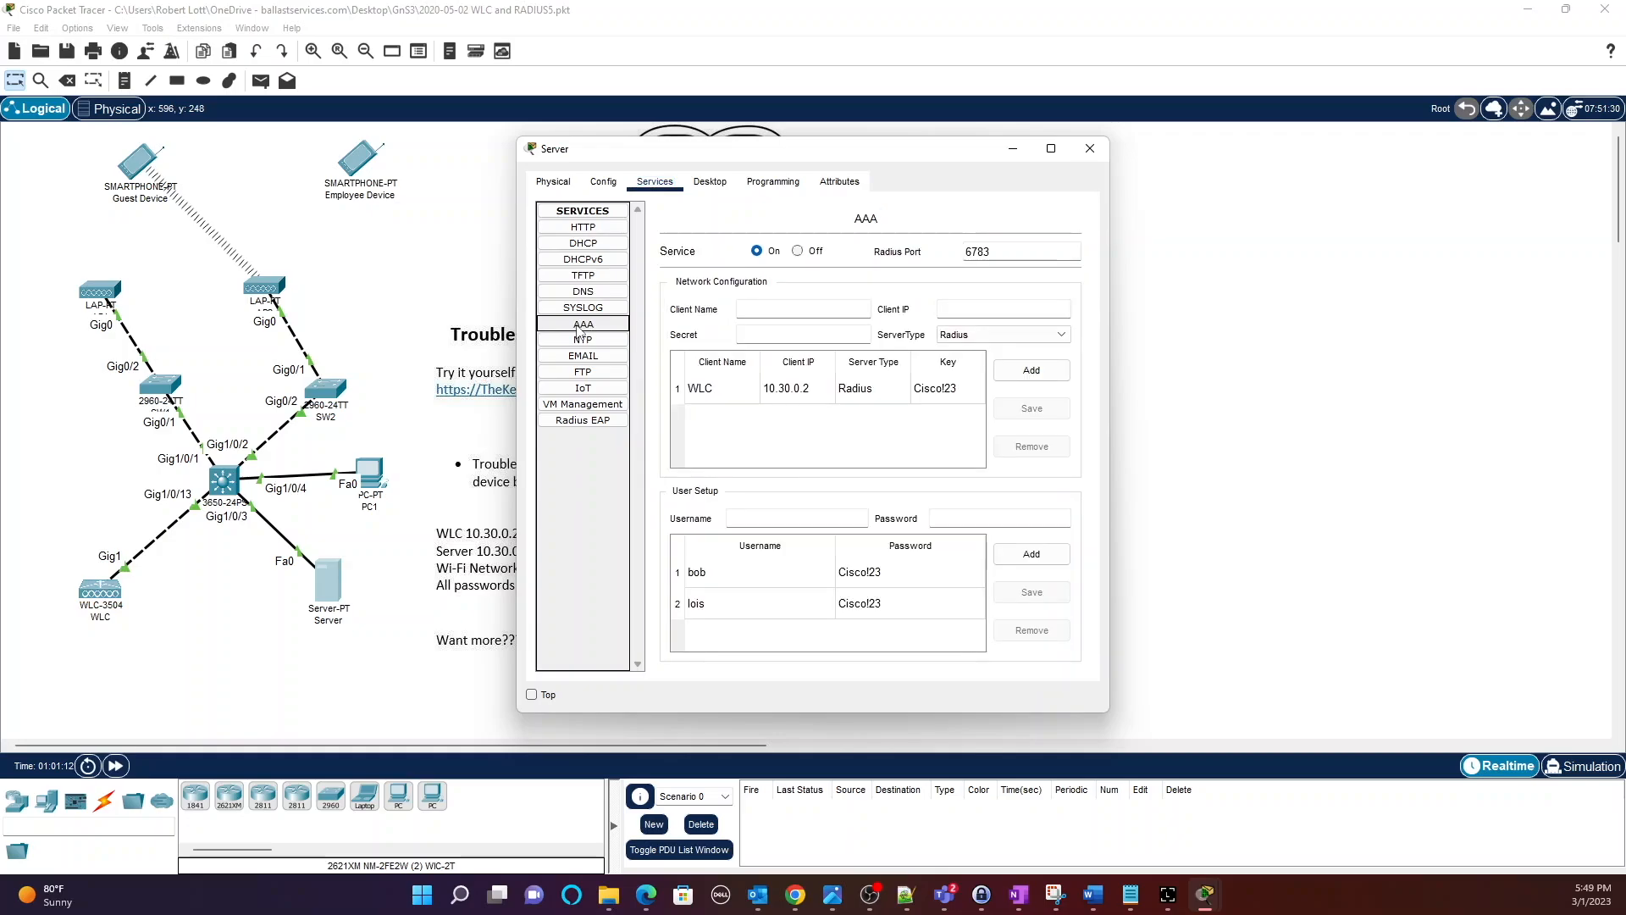
click(1051, 148)
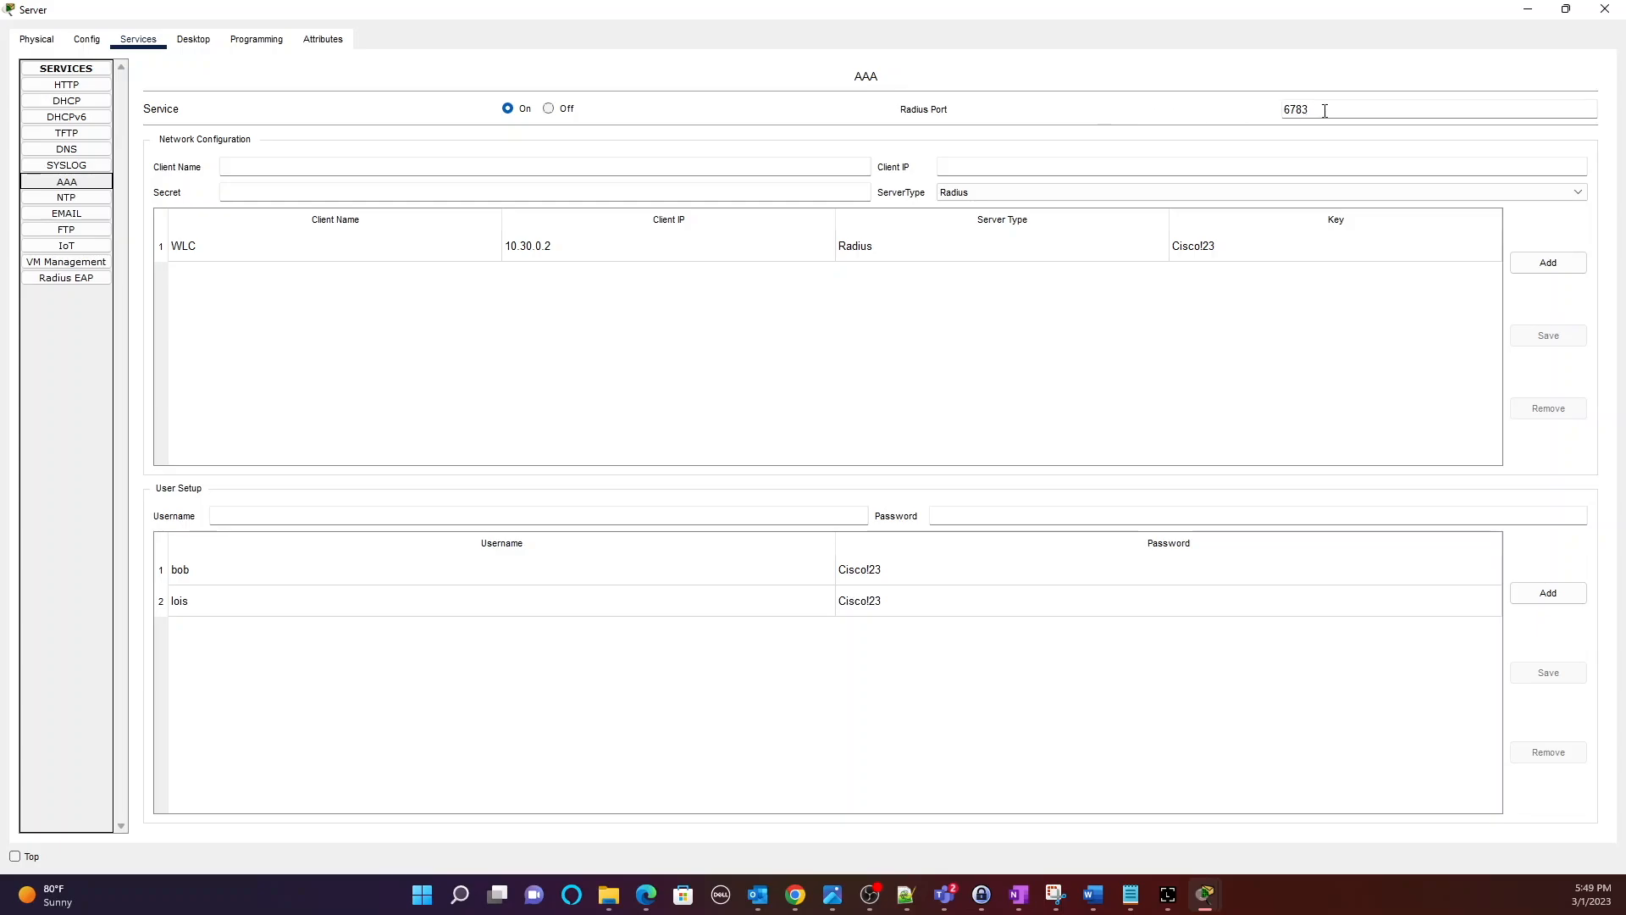
Compare against the WLC's port 1812 and change the Server's RADIUS port from 6783 to 1812.
mouse_move(1207, 895)
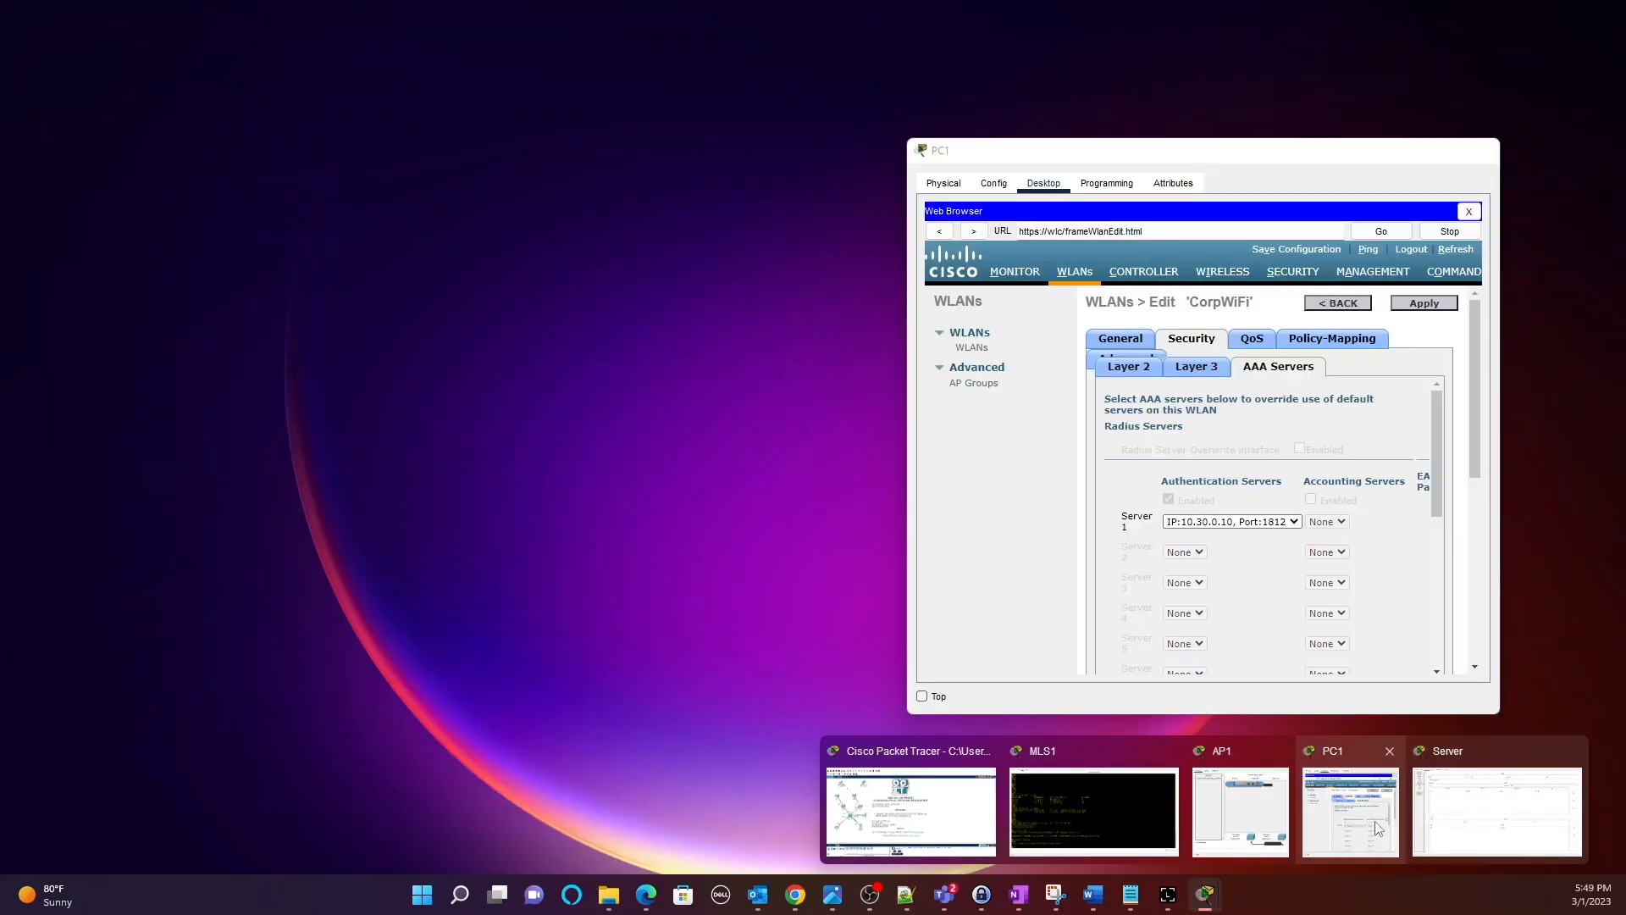
click(1374, 821)
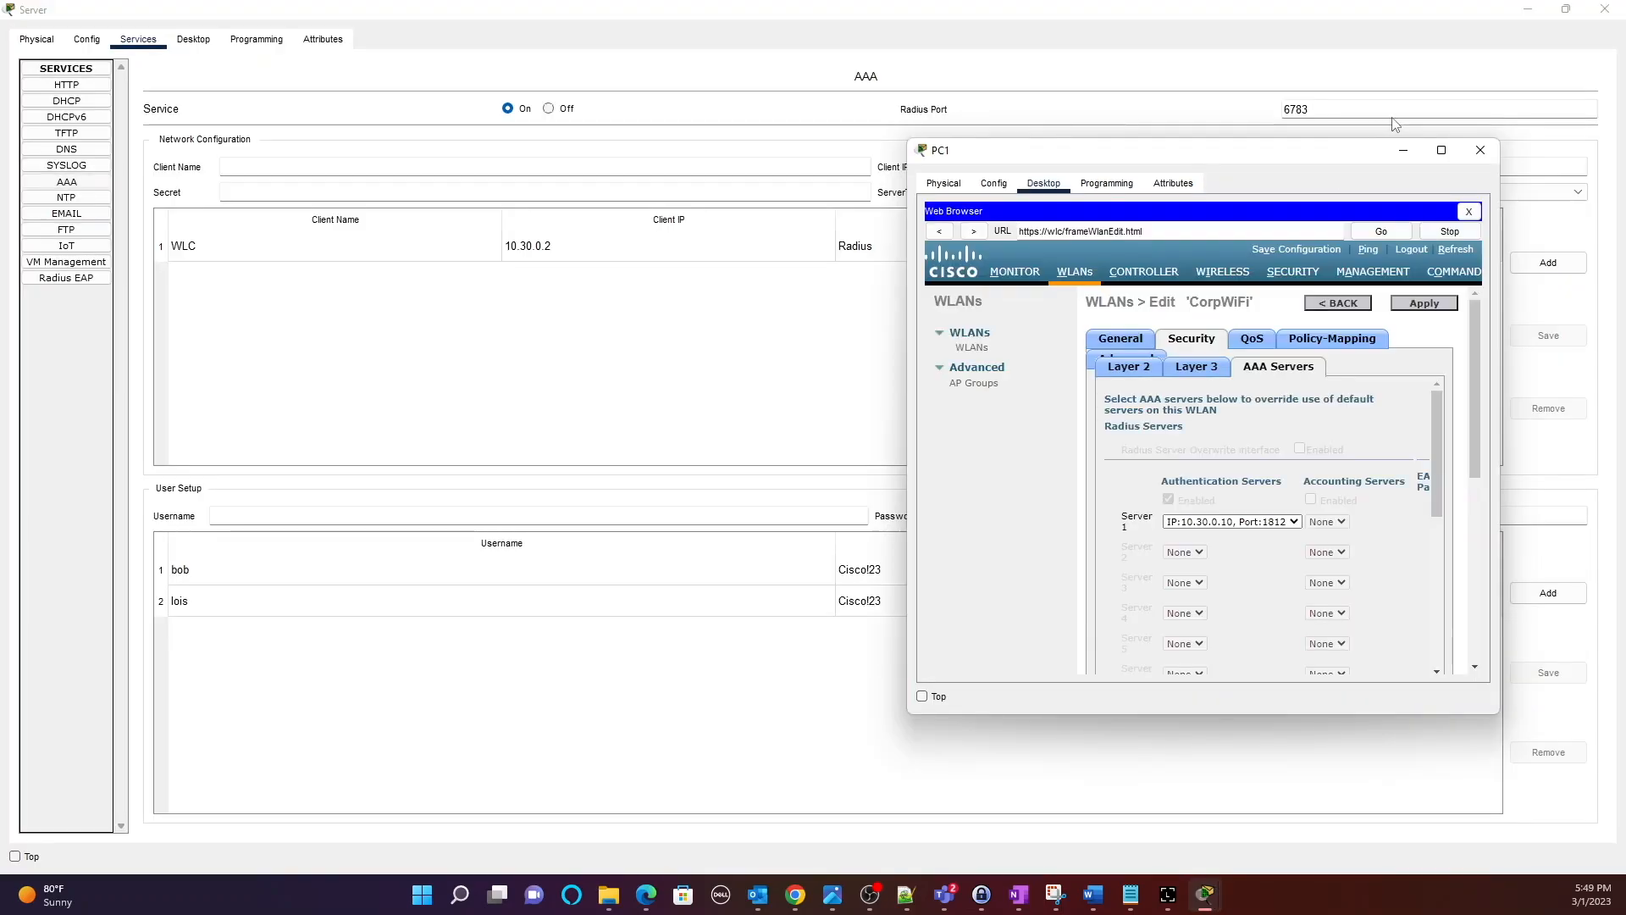
drag(1325, 156, 891, 27)
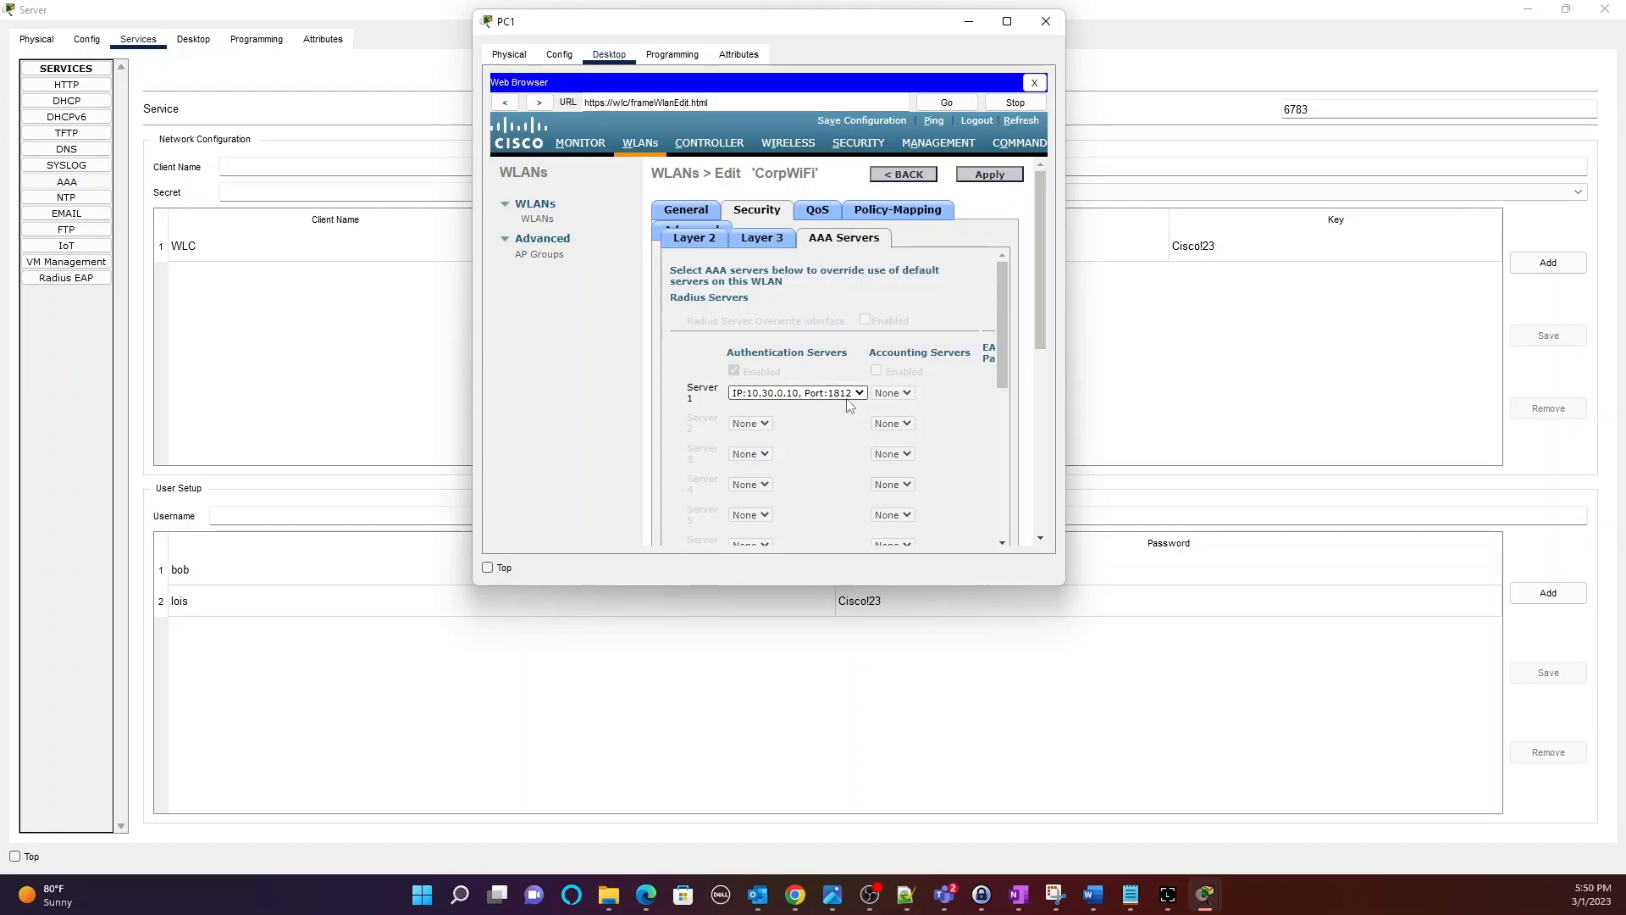
click(1319, 110)
drag(1319, 110, 1197, 127)
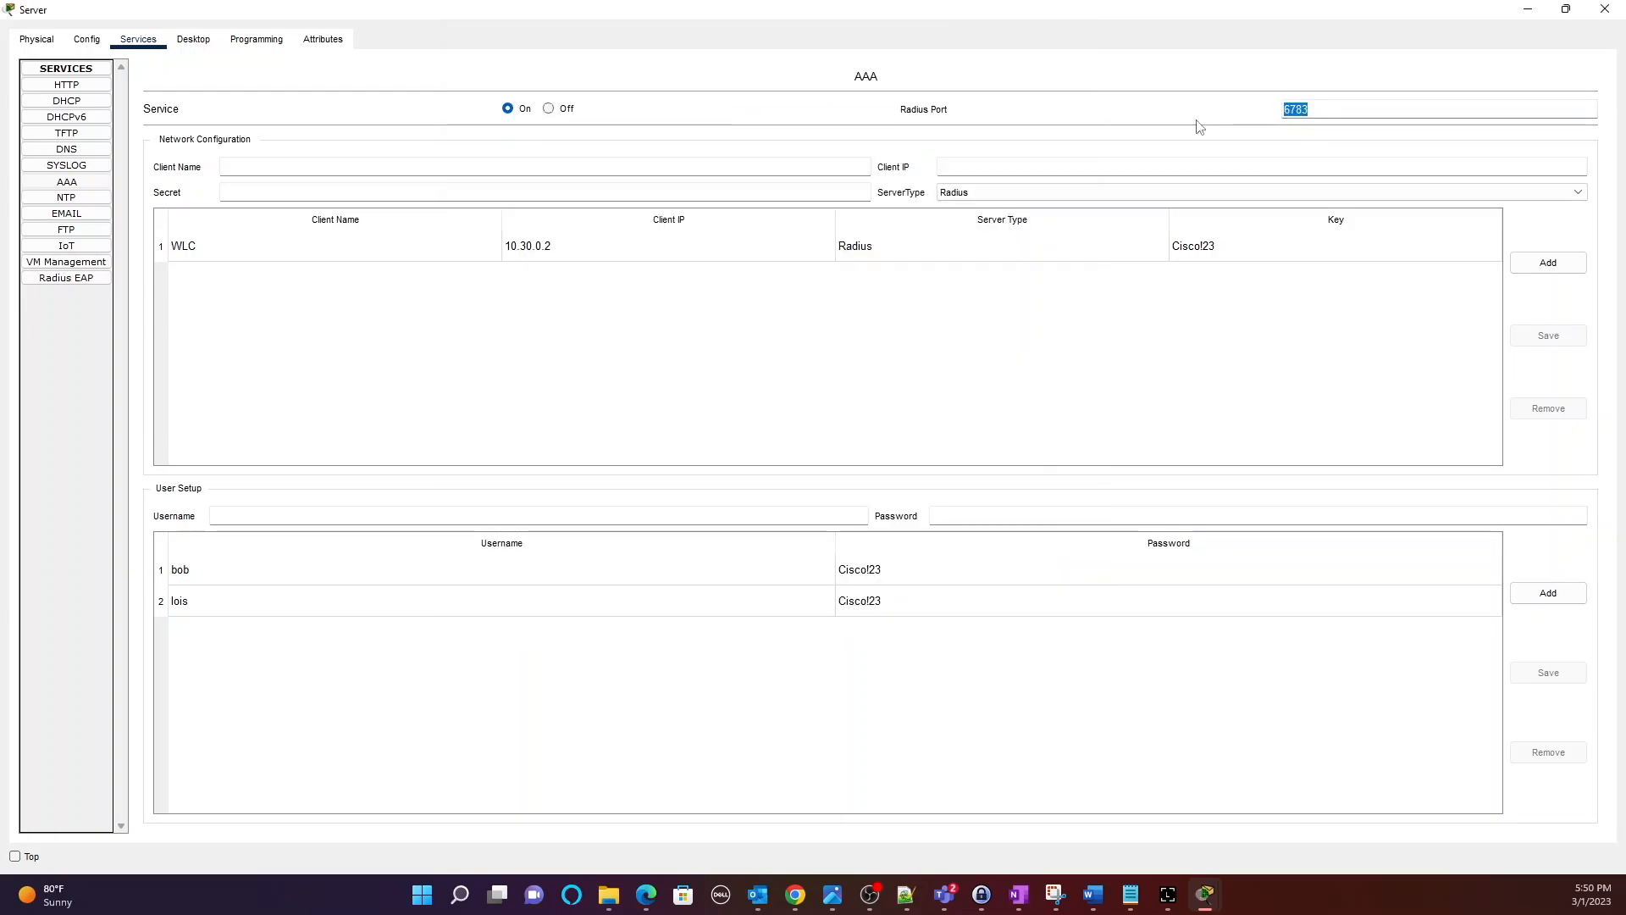
text(1812)
click(1205, 894)
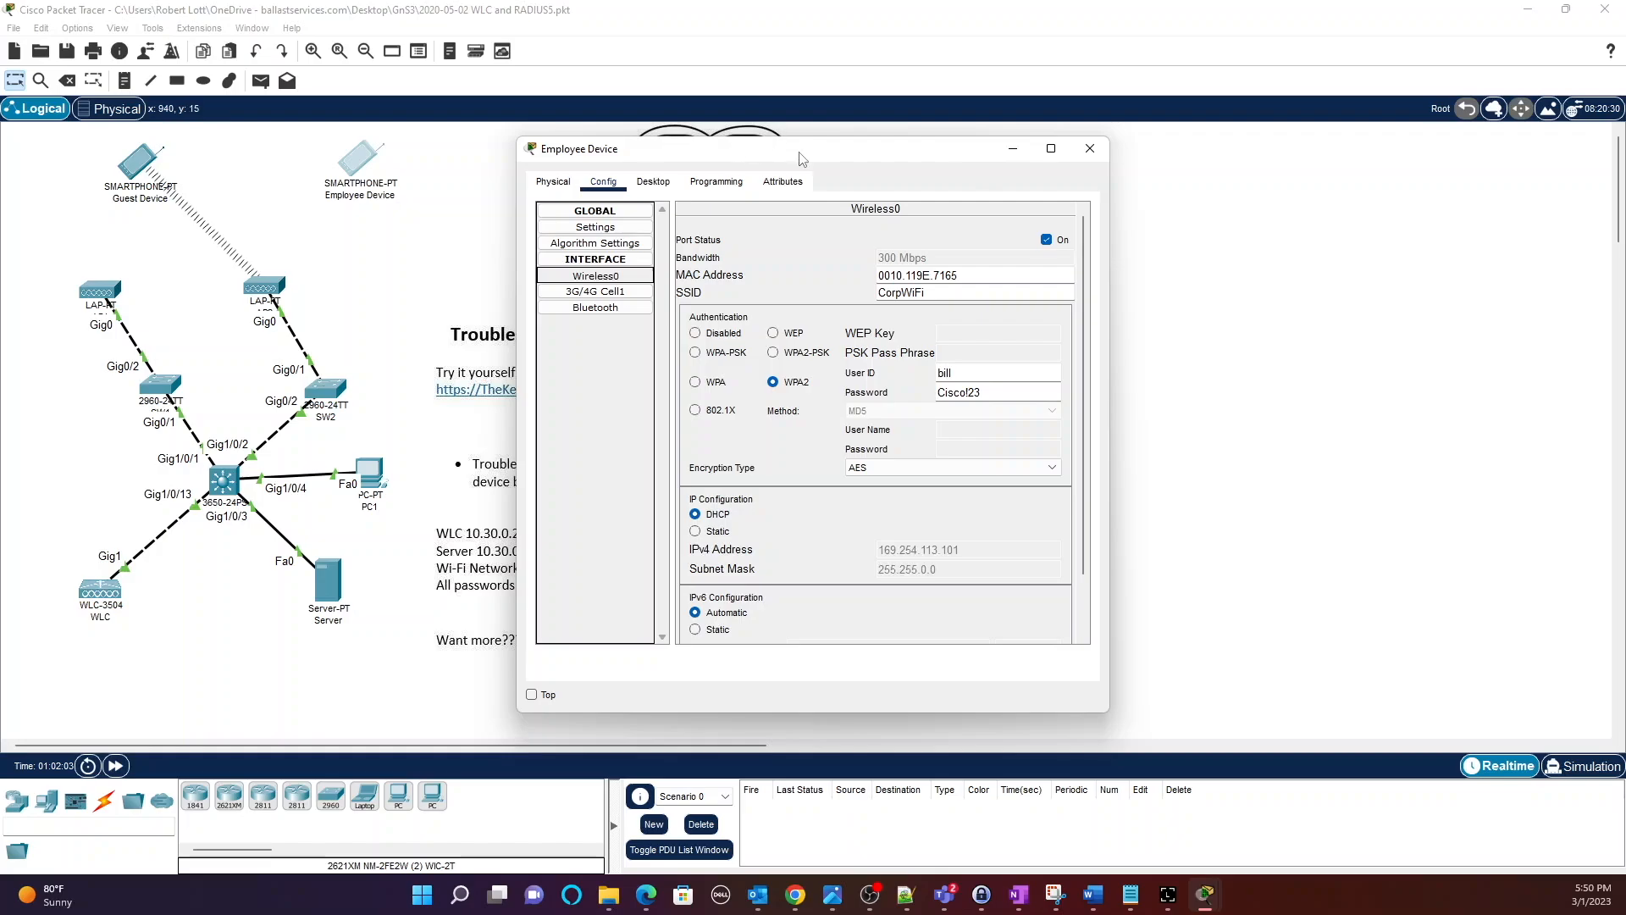
Add a third AAA user with the Employee Device's username and password, then close the Server window.
click(328, 582)
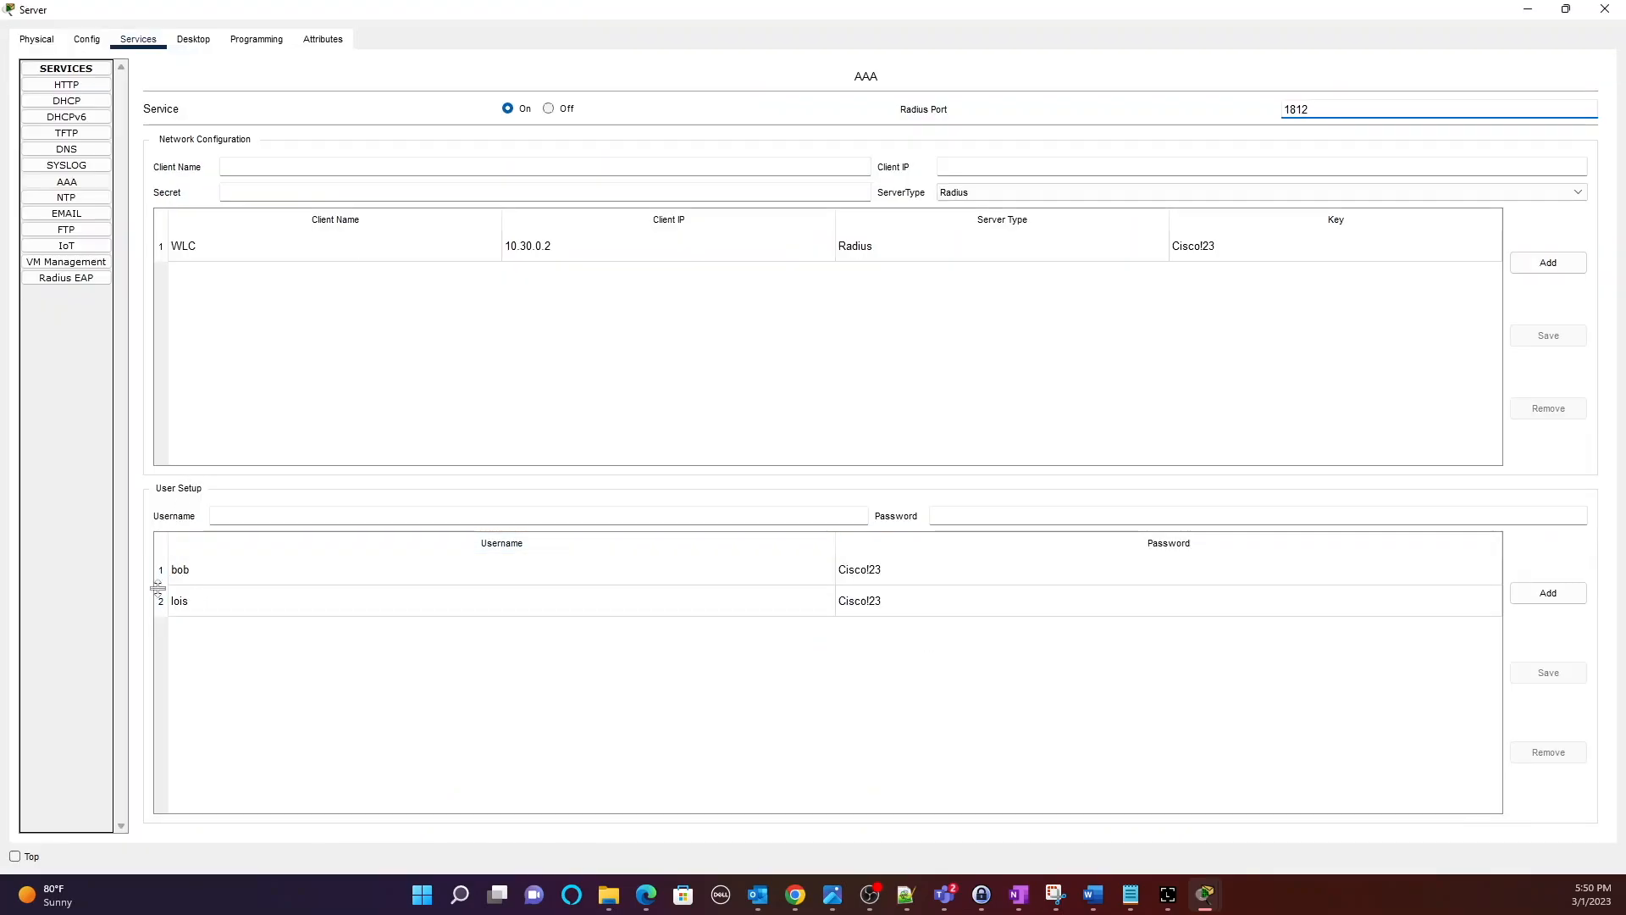
click(1541, 596)
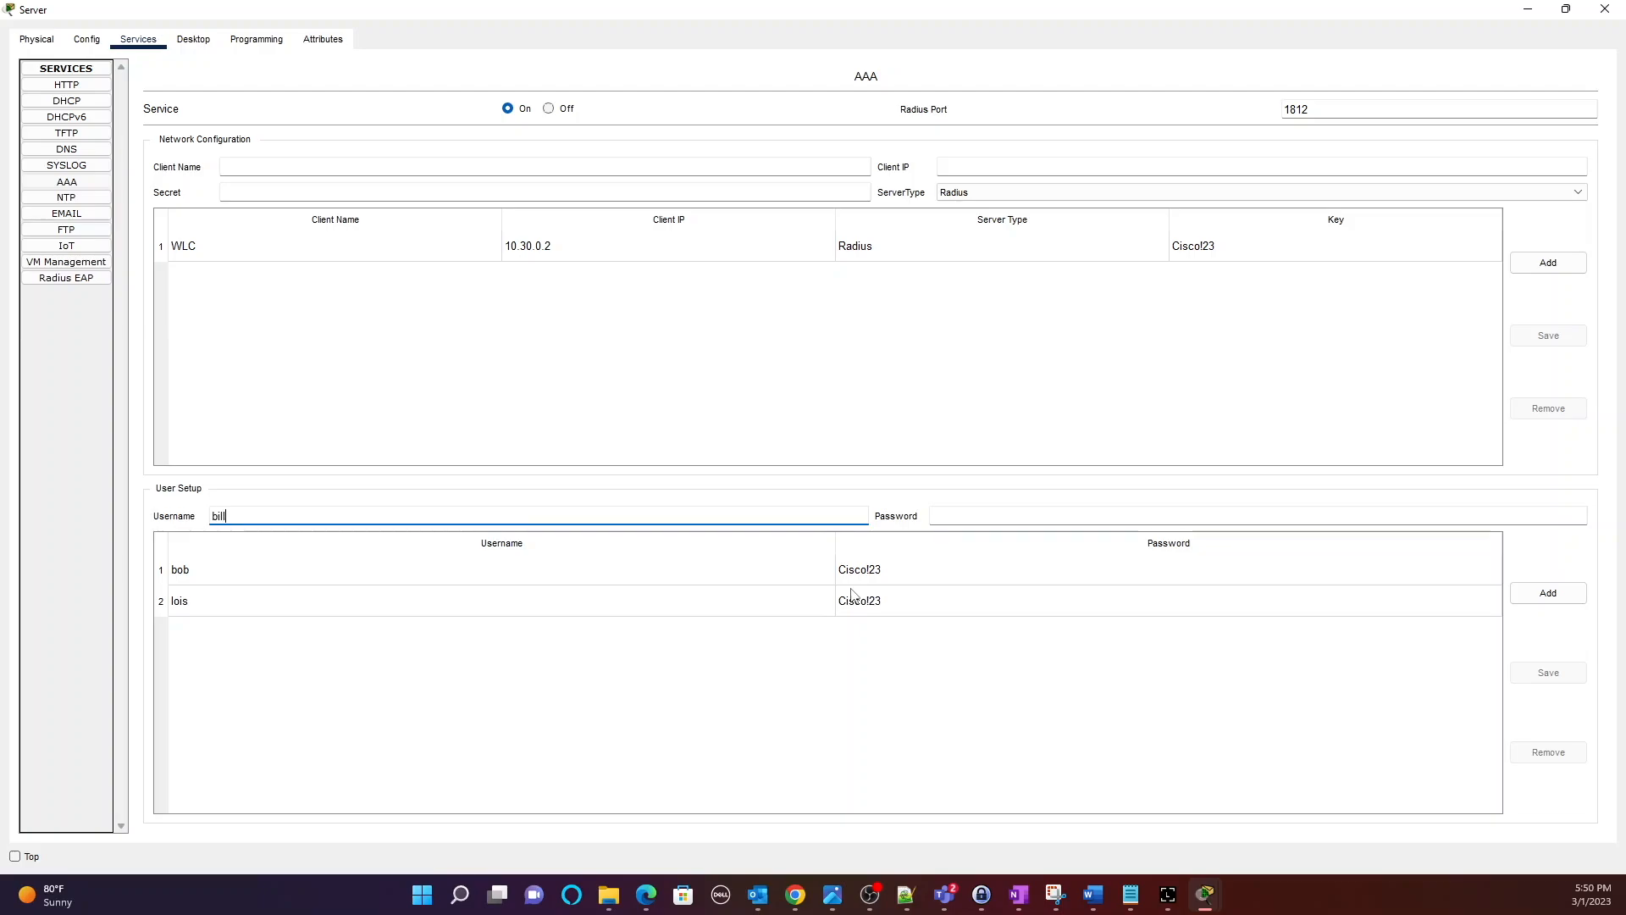
click(1093, 519)
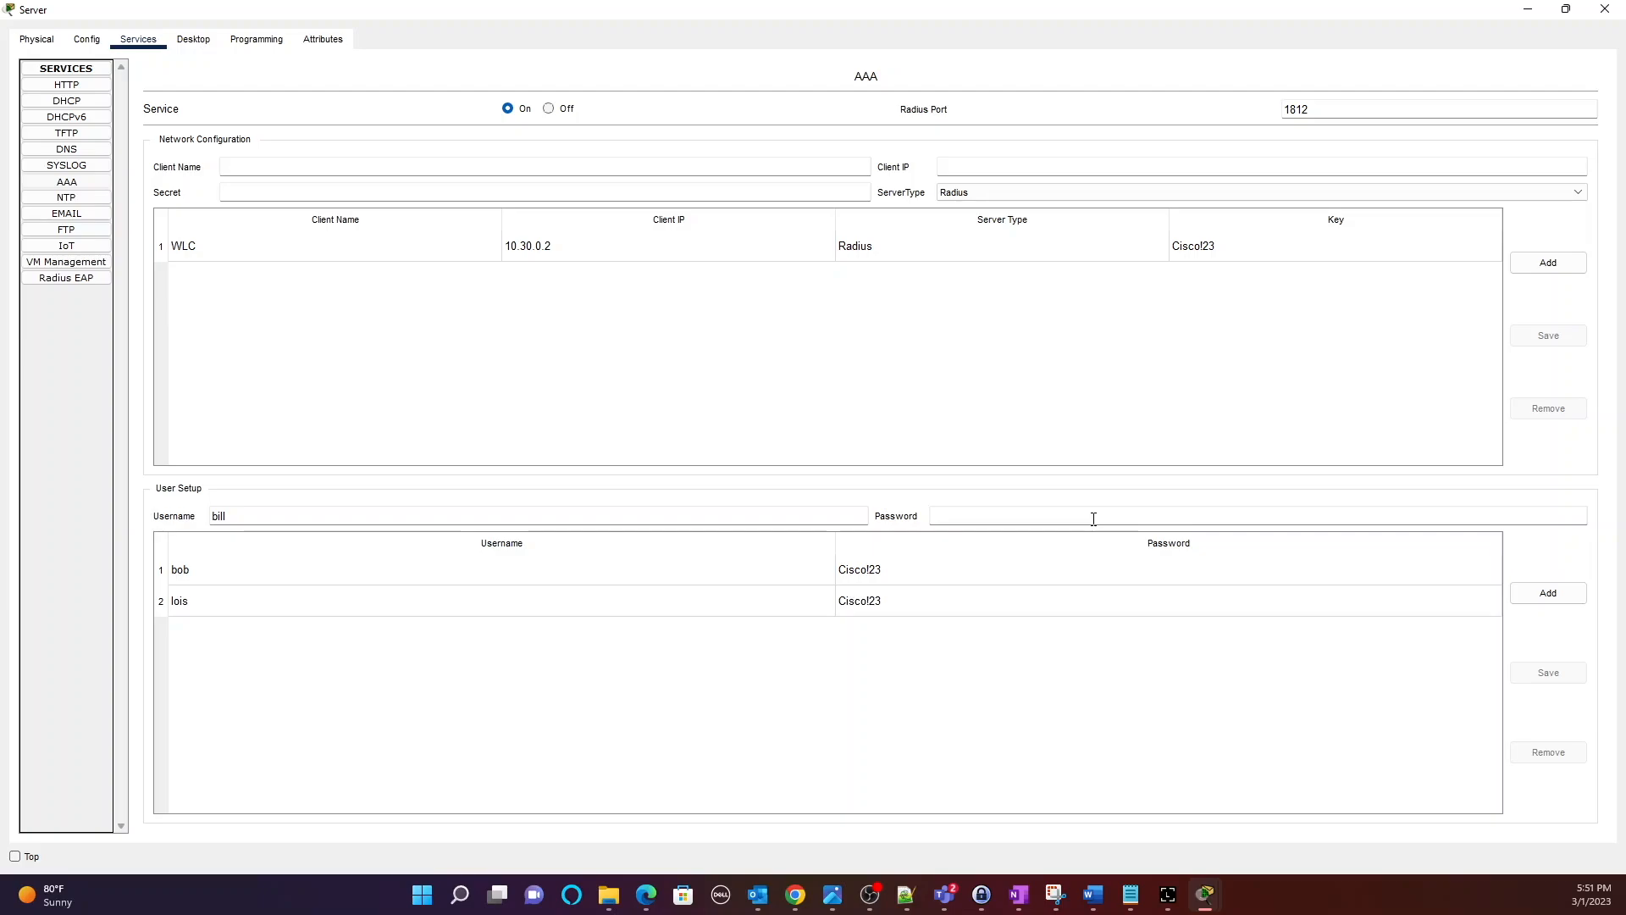
text(Cisco!23)
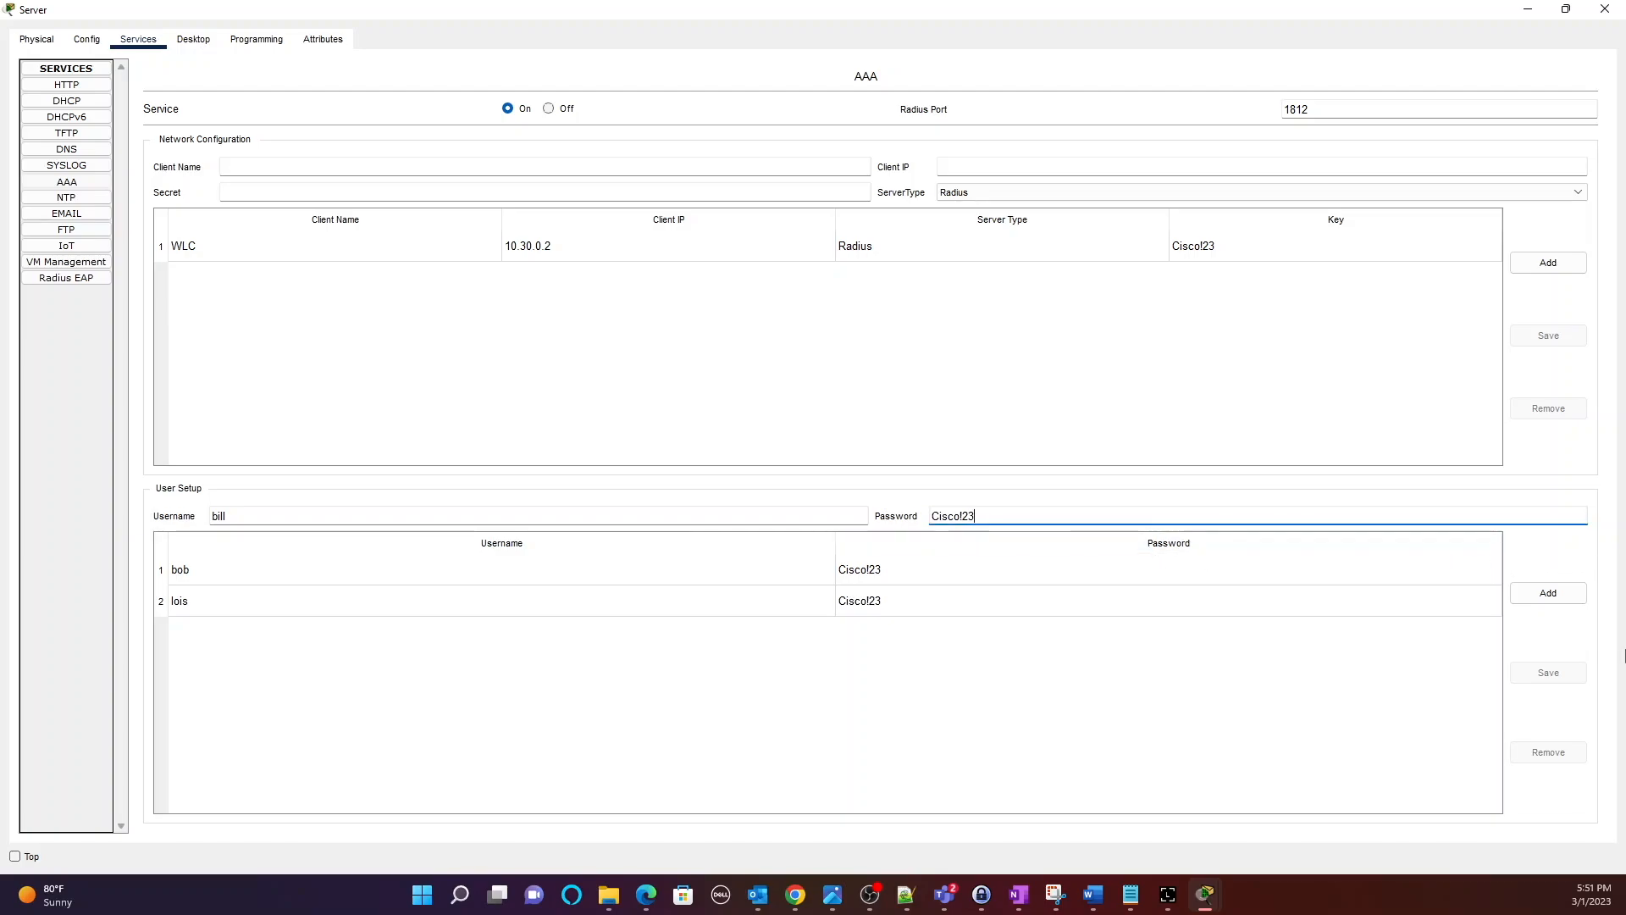
click(1558, 594)
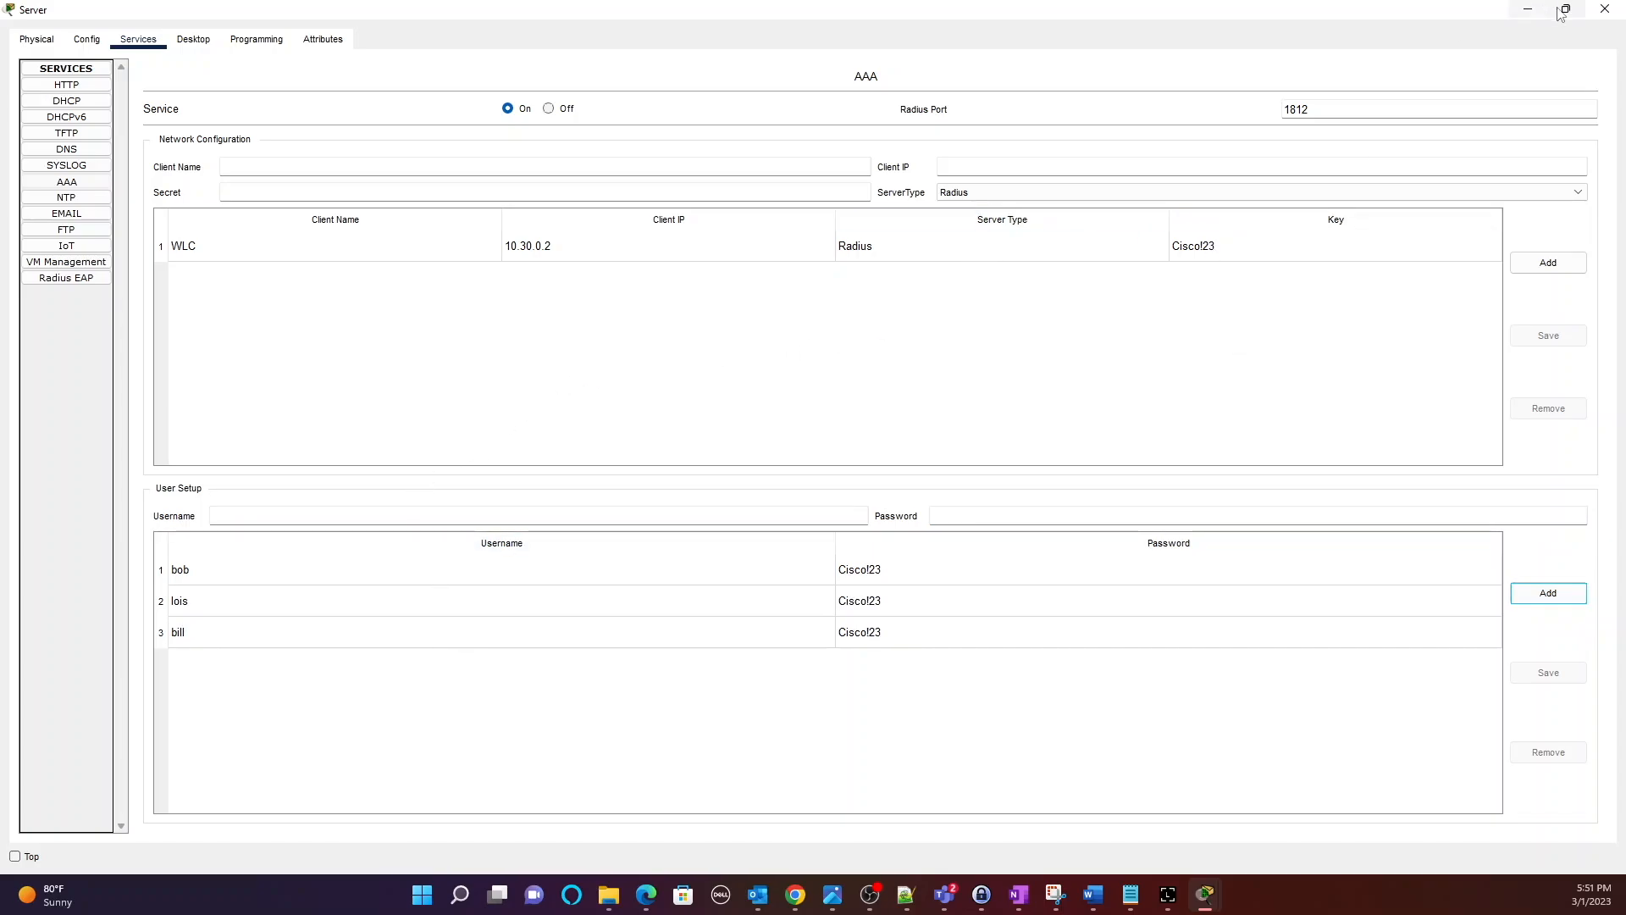
click(1603, 10)
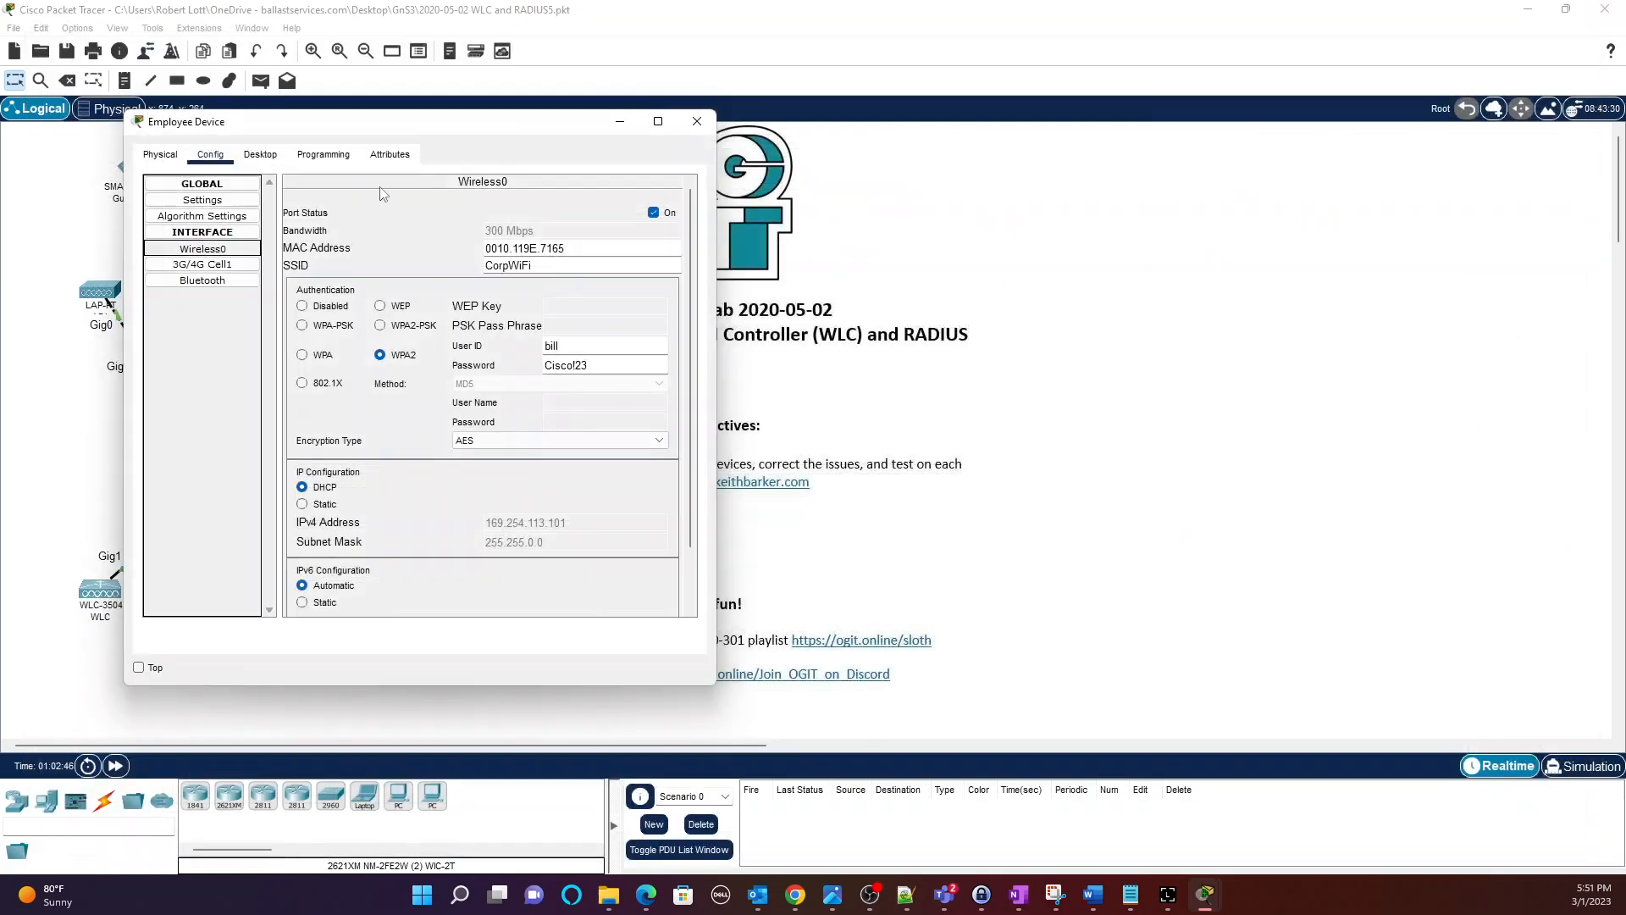
Close the Employee Device window, cancel the WLC change confirmation on PC1, and close PC1.
click(700, 123)
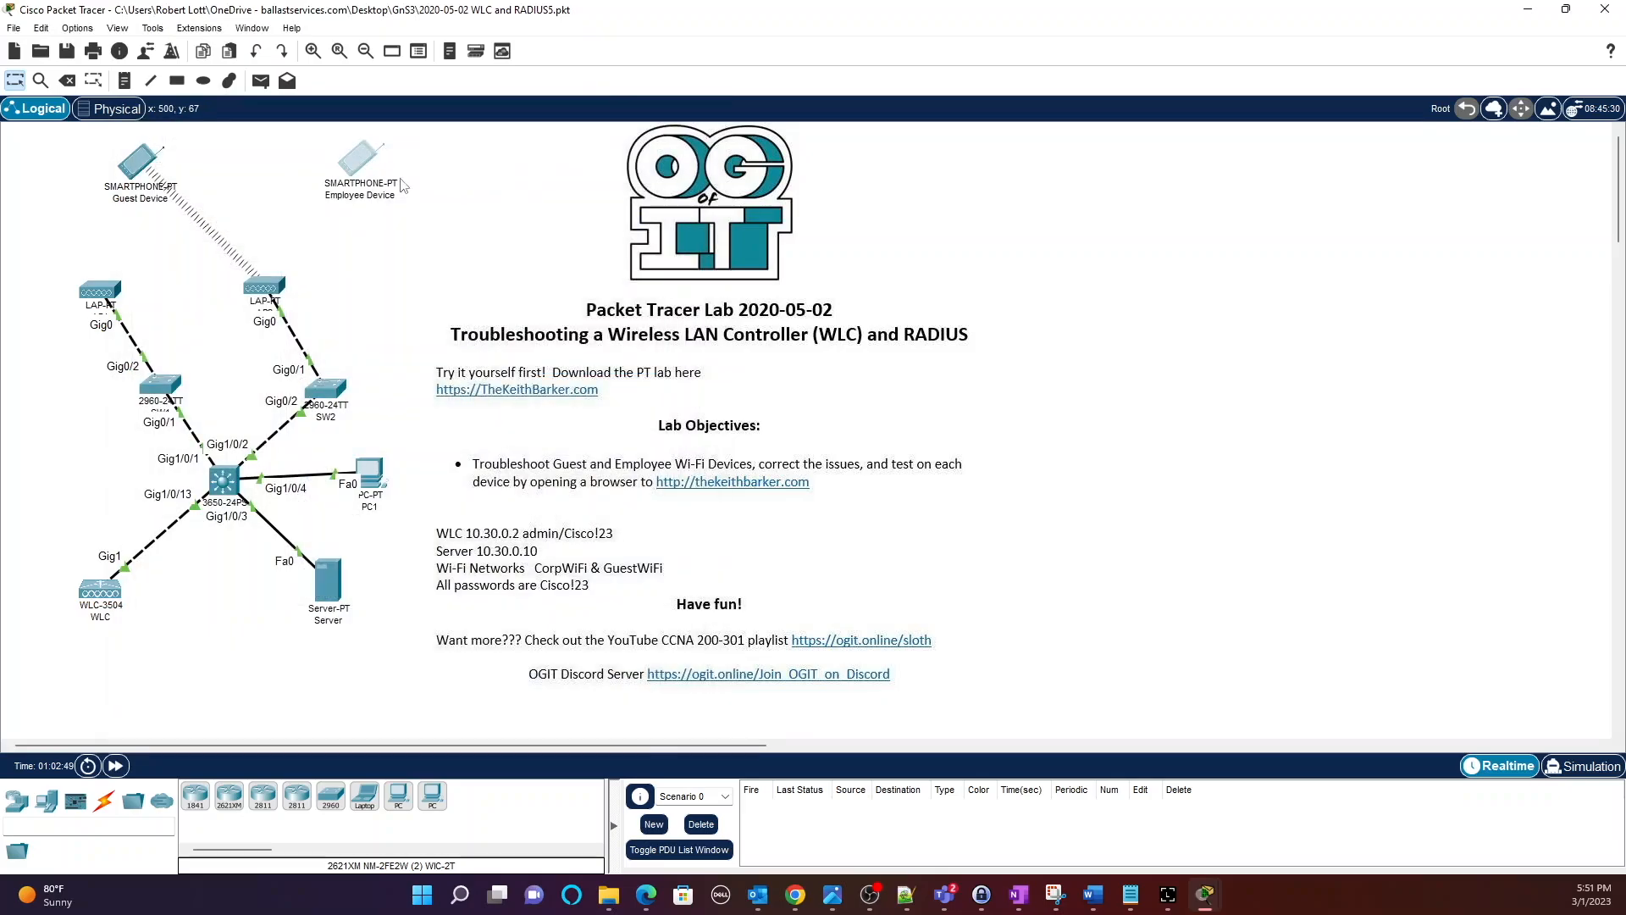
mouse_move(346, 164)
mouse_down()
mouse_move(315, 172)
mouse_move(332, 177)
mouse_up()
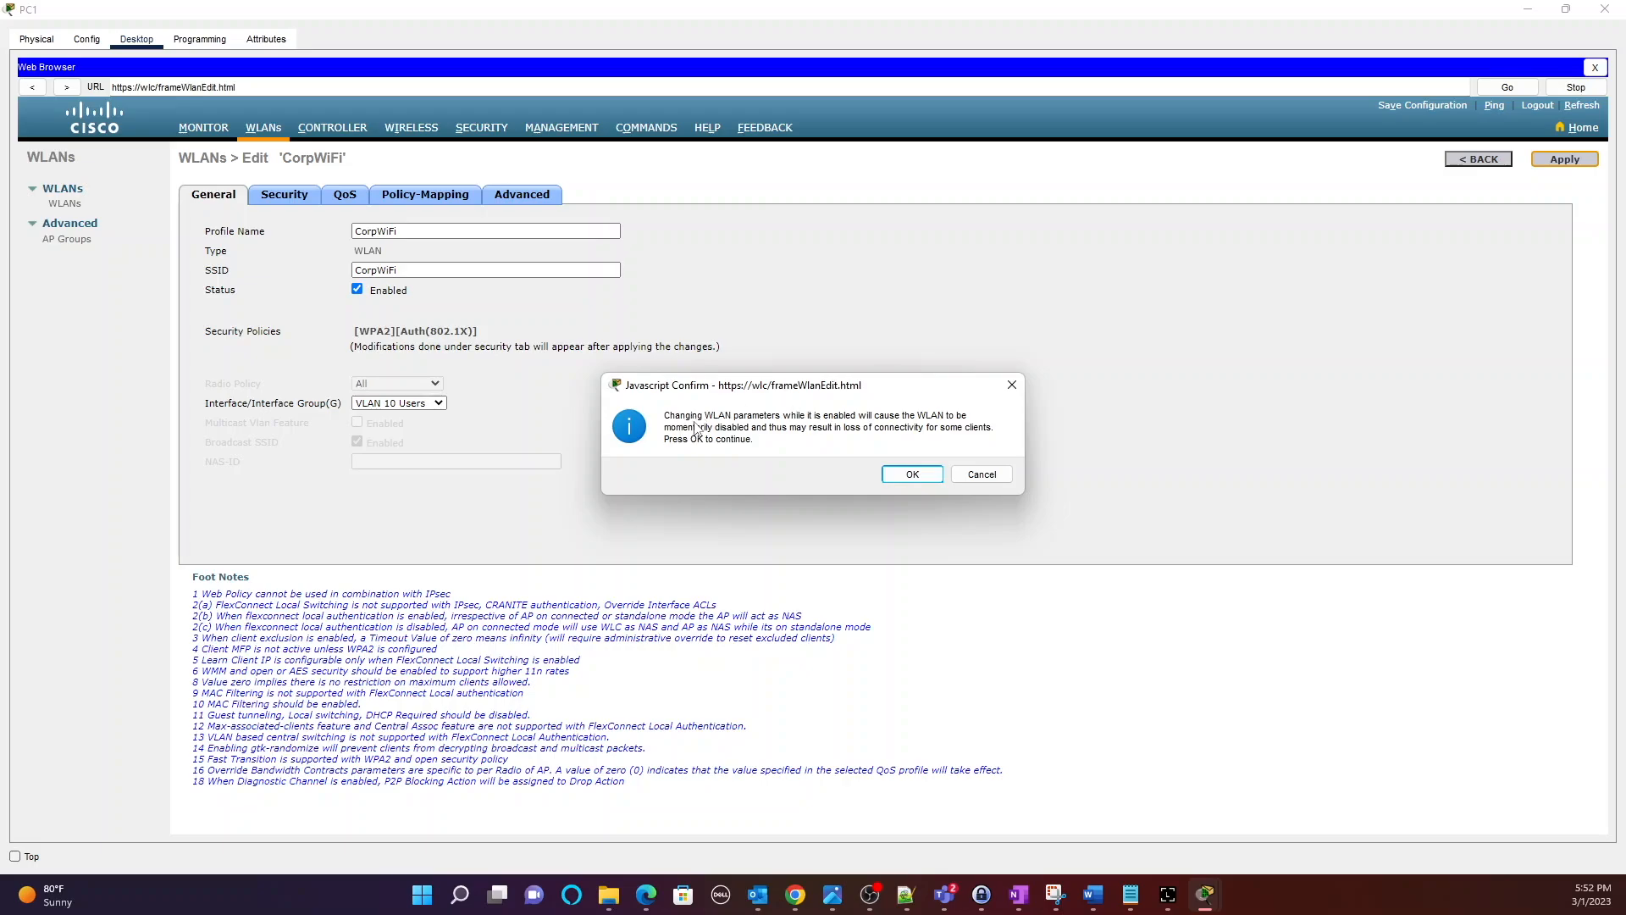
click(982, 474)
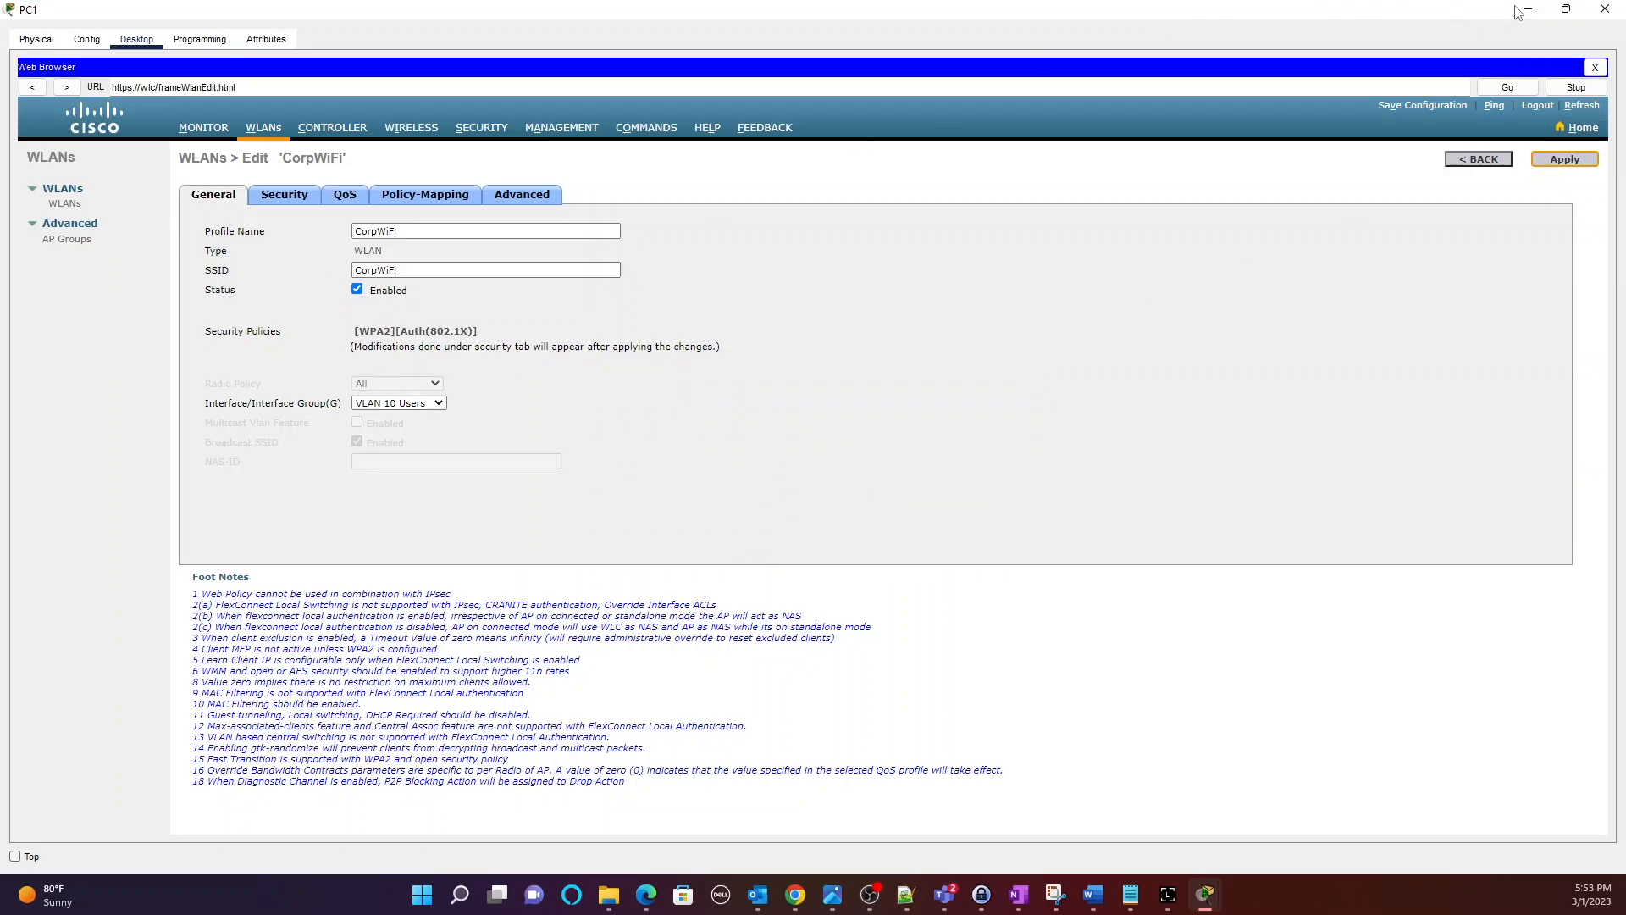
click(1564, 9)
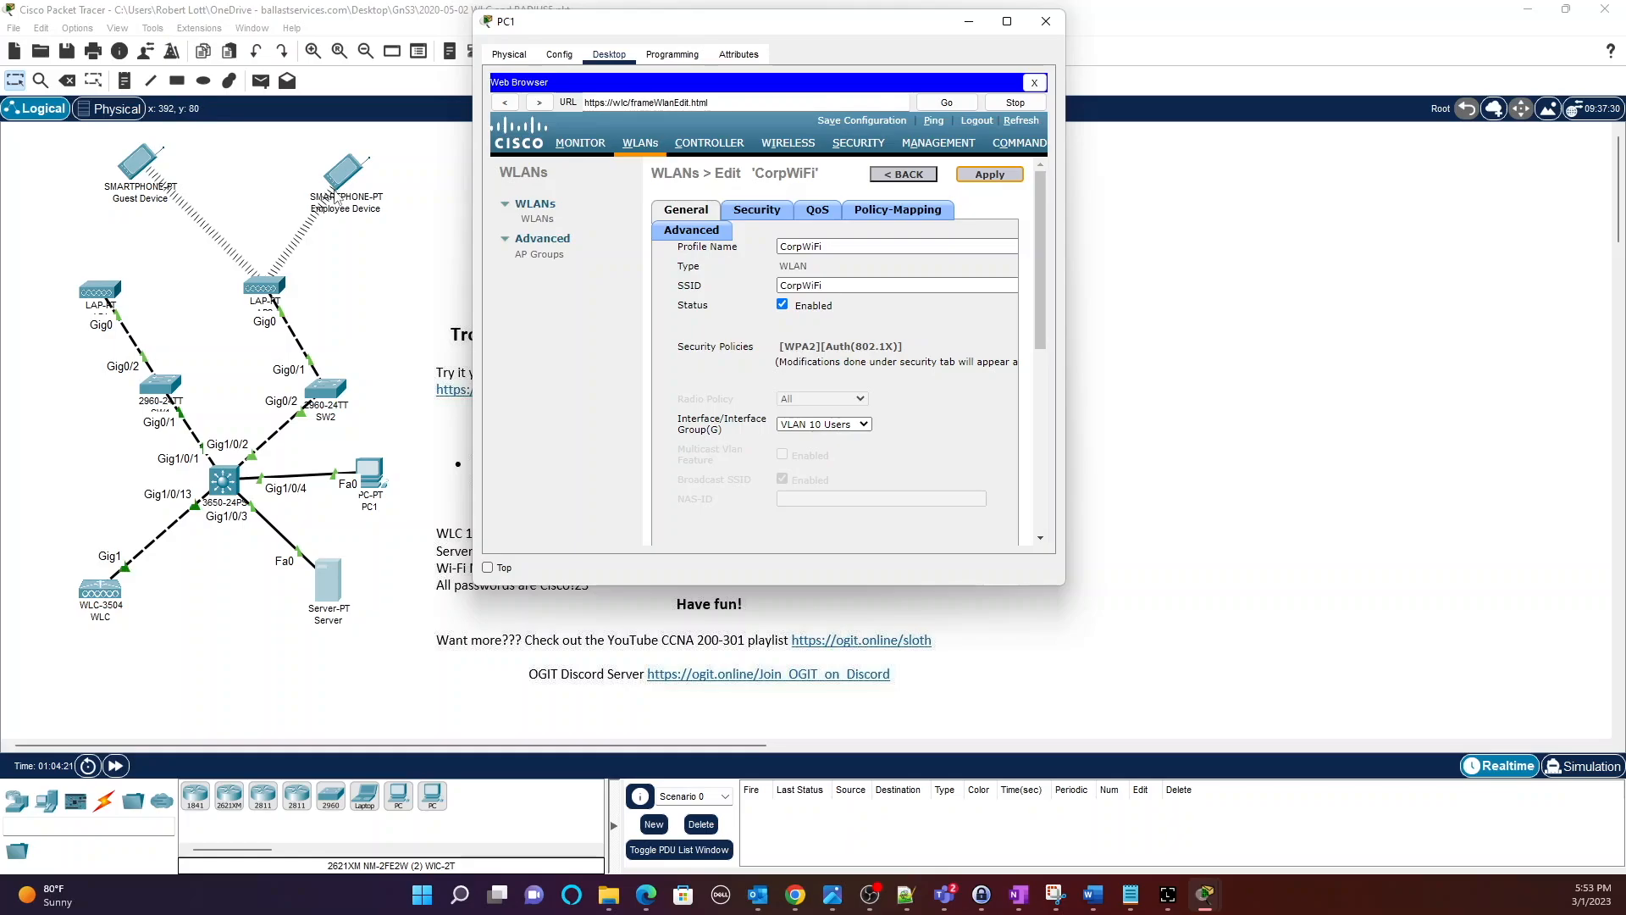
click(1044, 23)
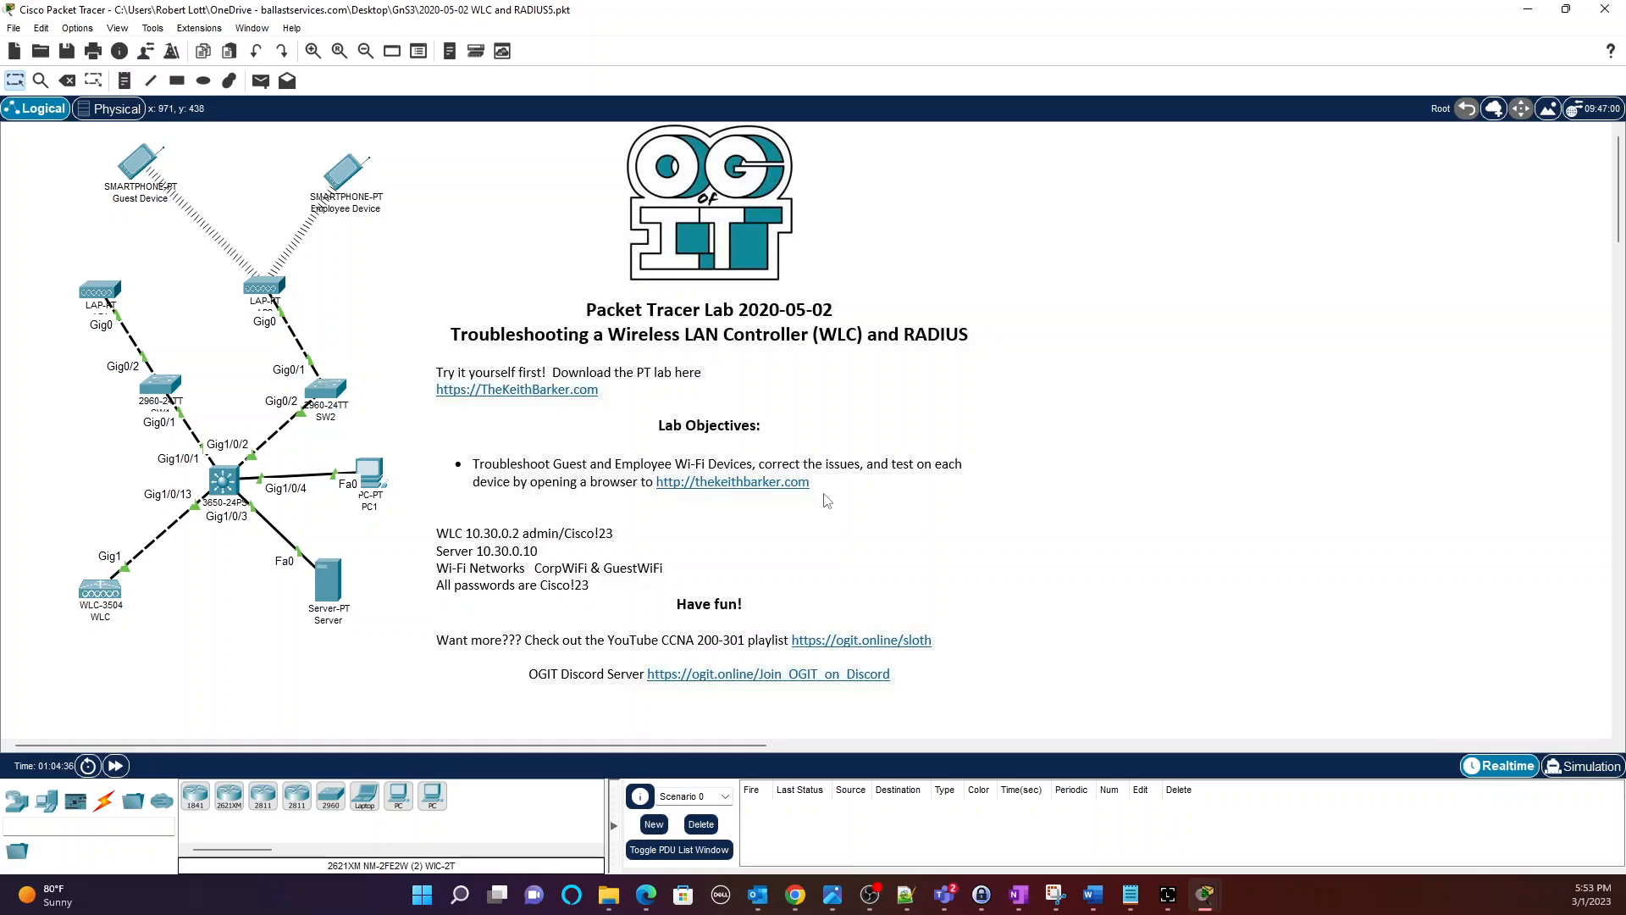
Open the Guest Device's web browser and arrange it beside the Employee Device's browser.
click(140, 166)
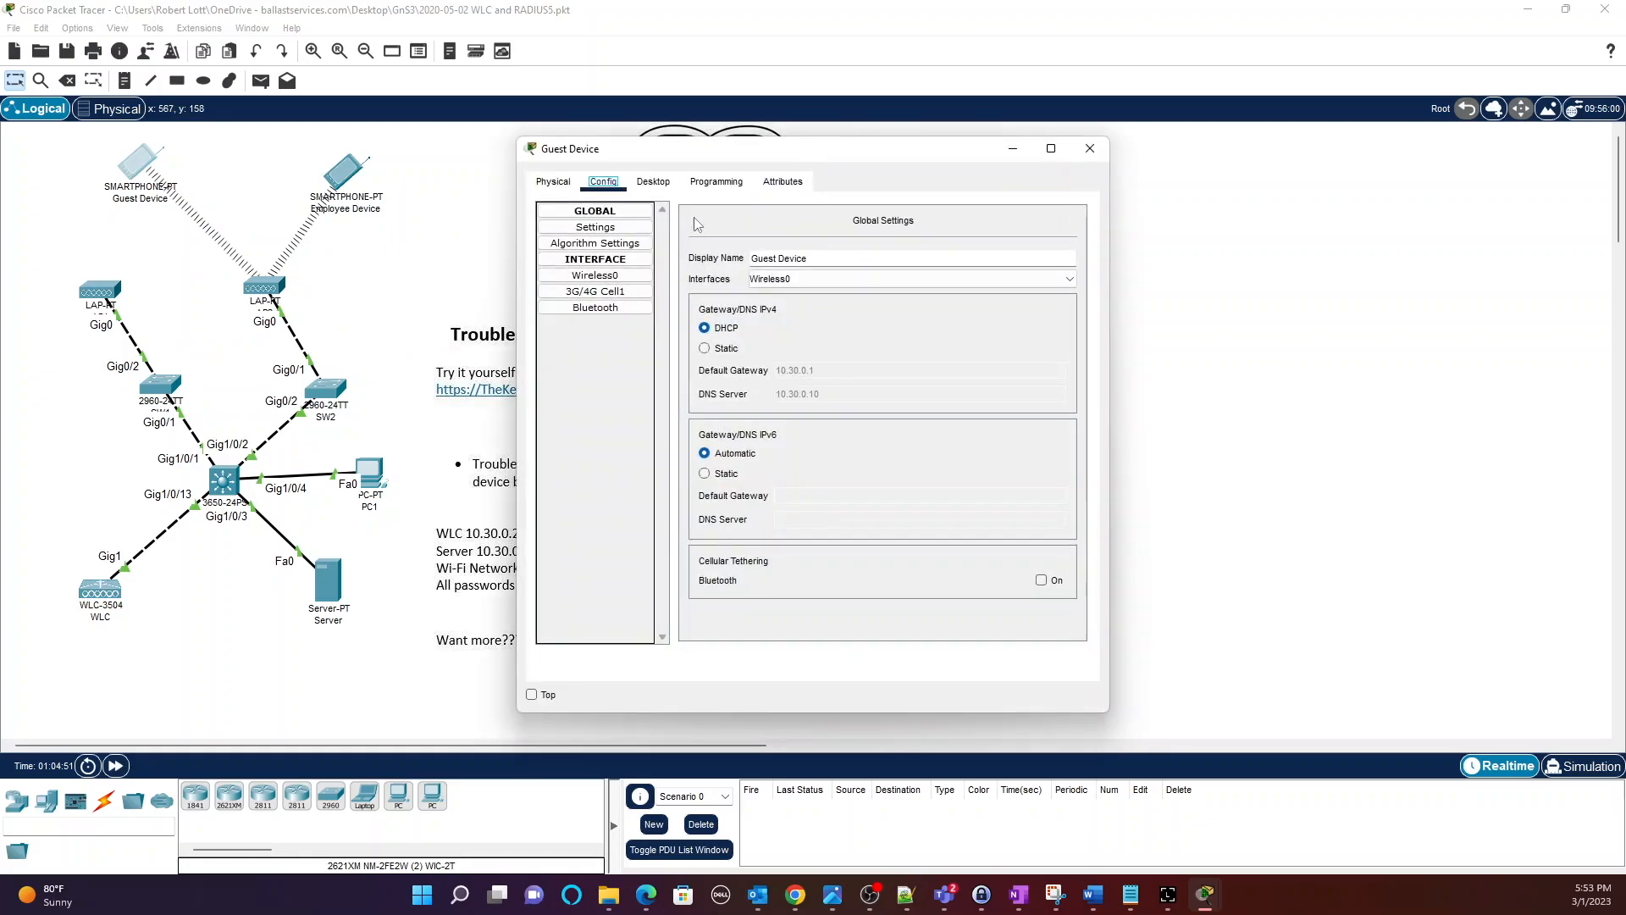
click(657, 179)
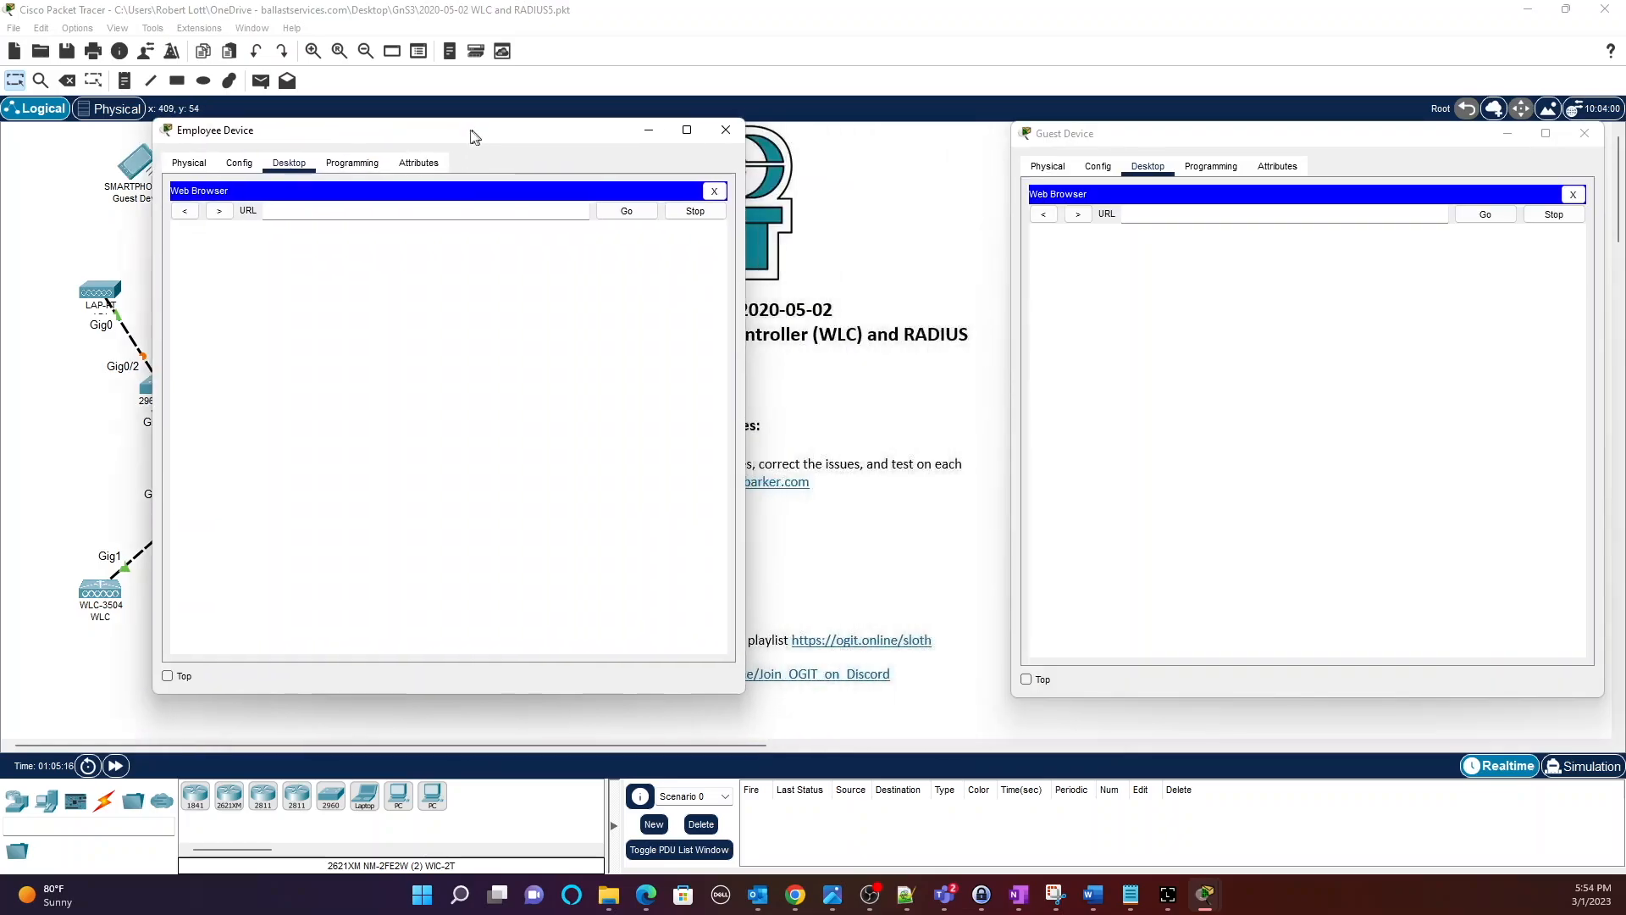
drag(472, 129, 497, 133)
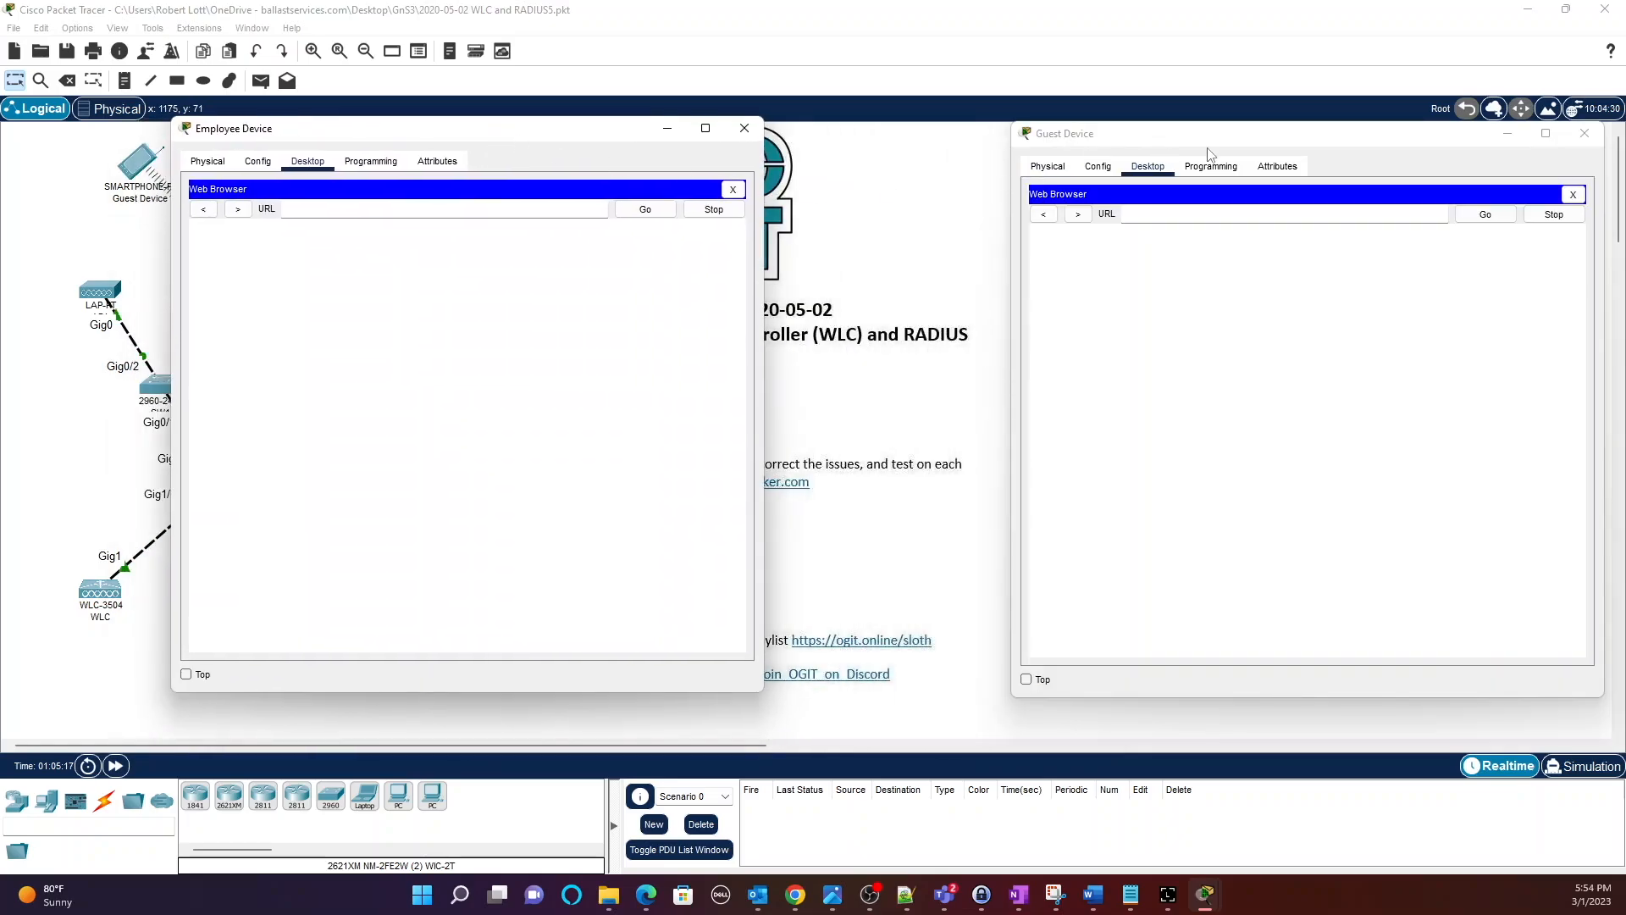
drag(1204, 139, 1079, 144)
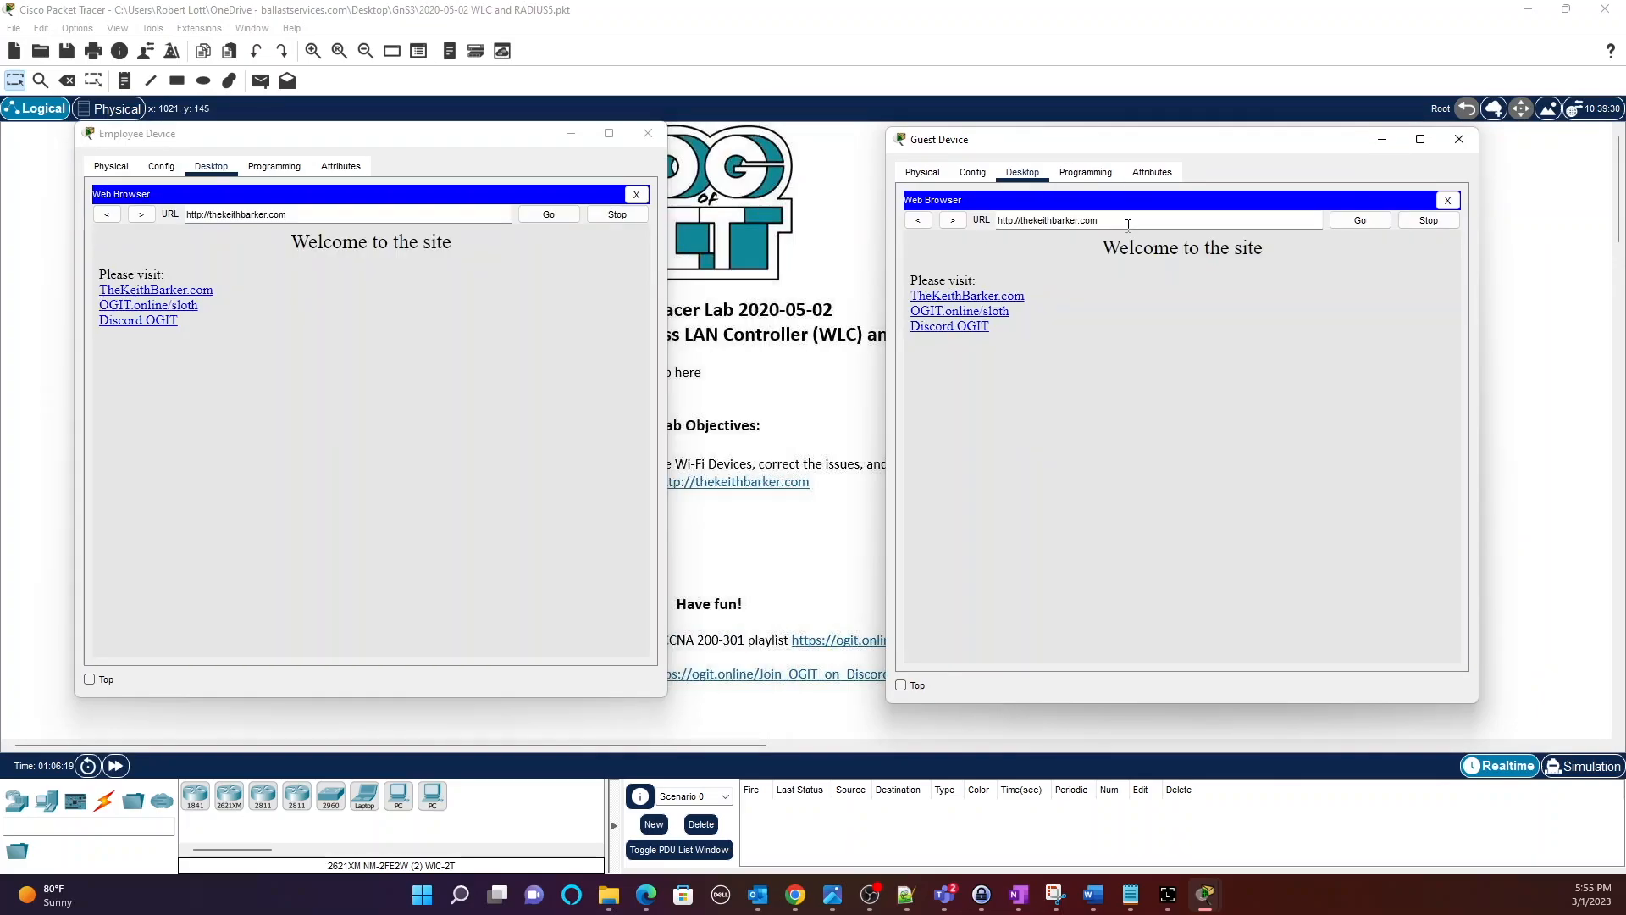
click(1128, 226)
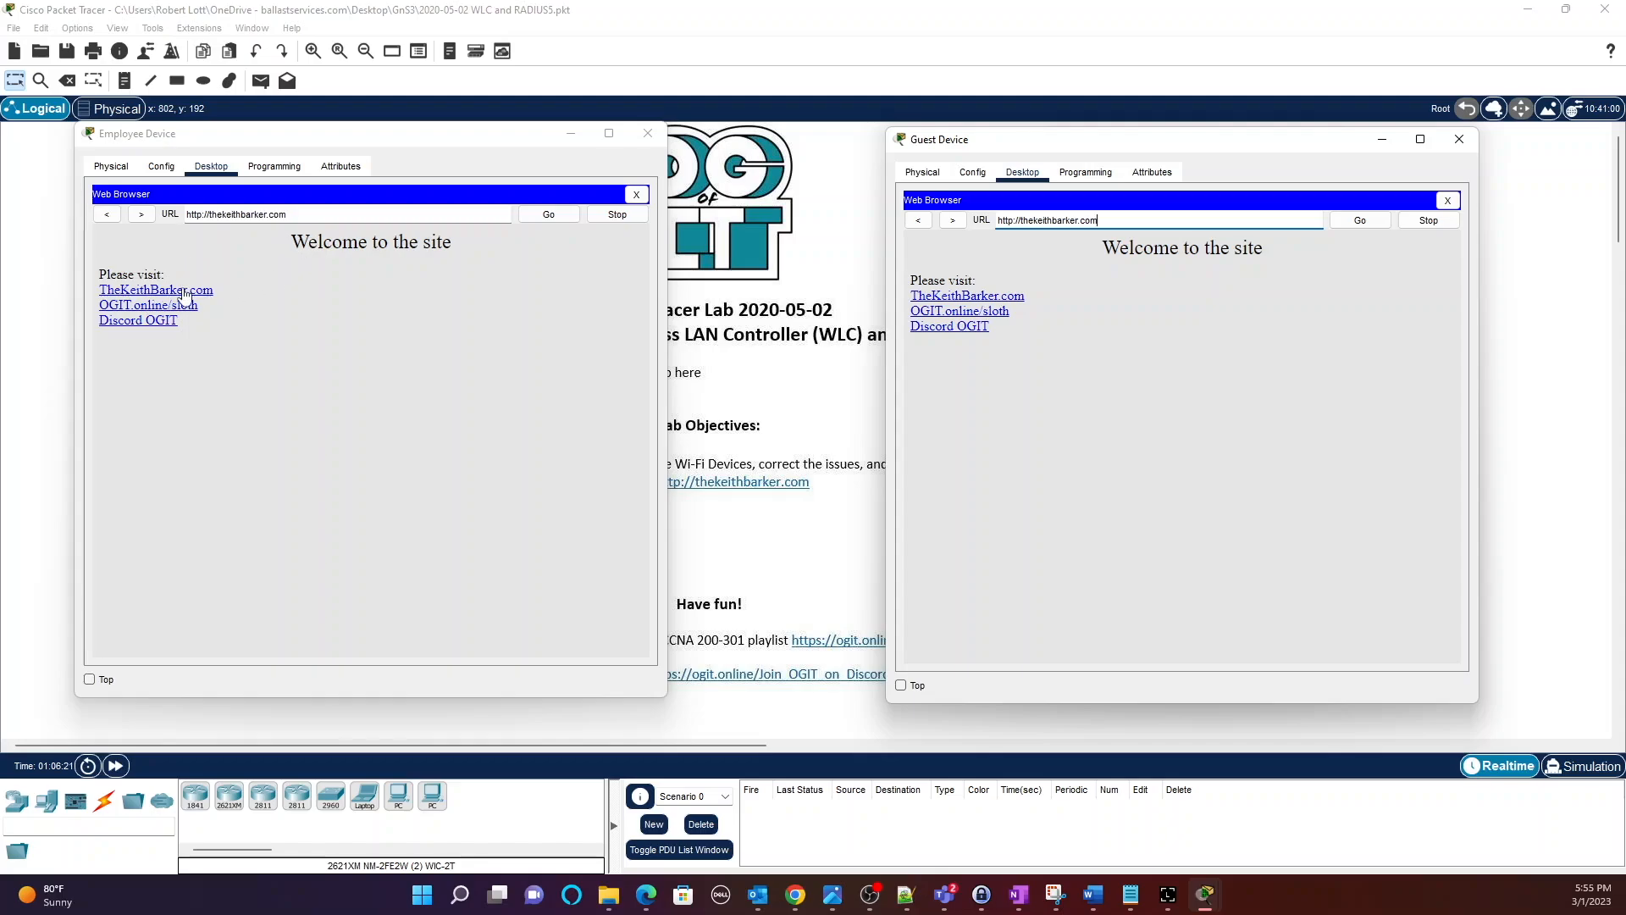
Follow thekeithbarker.com links (Discord OGIT, OGIT.online/sloth, TheKeithBarker.com) on both devices.
click(124, 326)
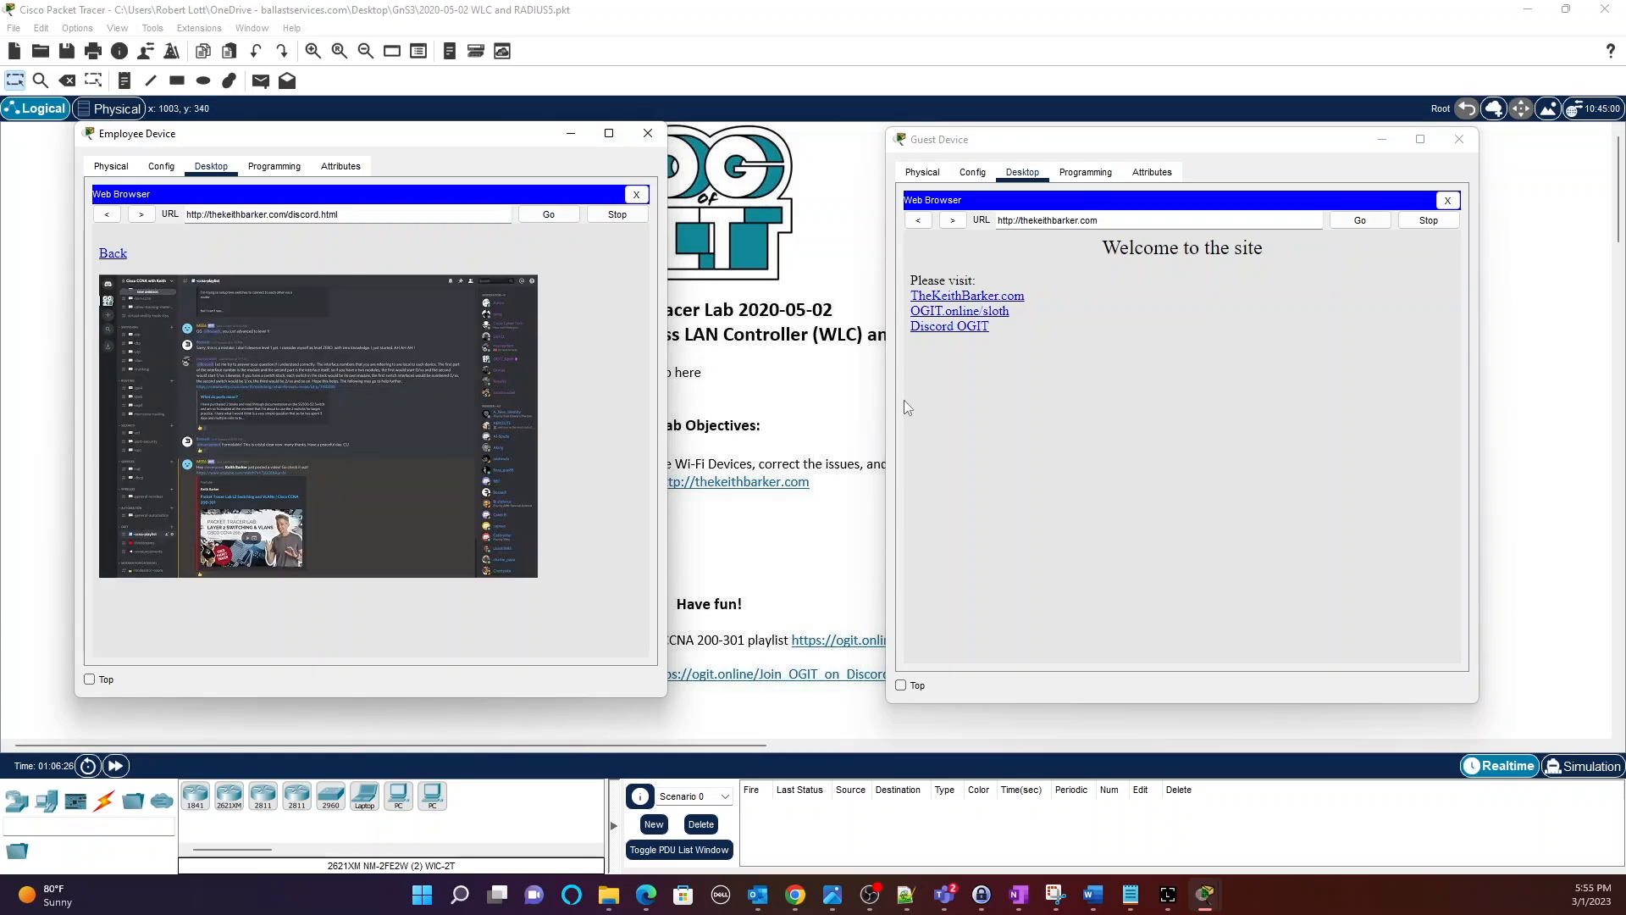
click(992, 313)
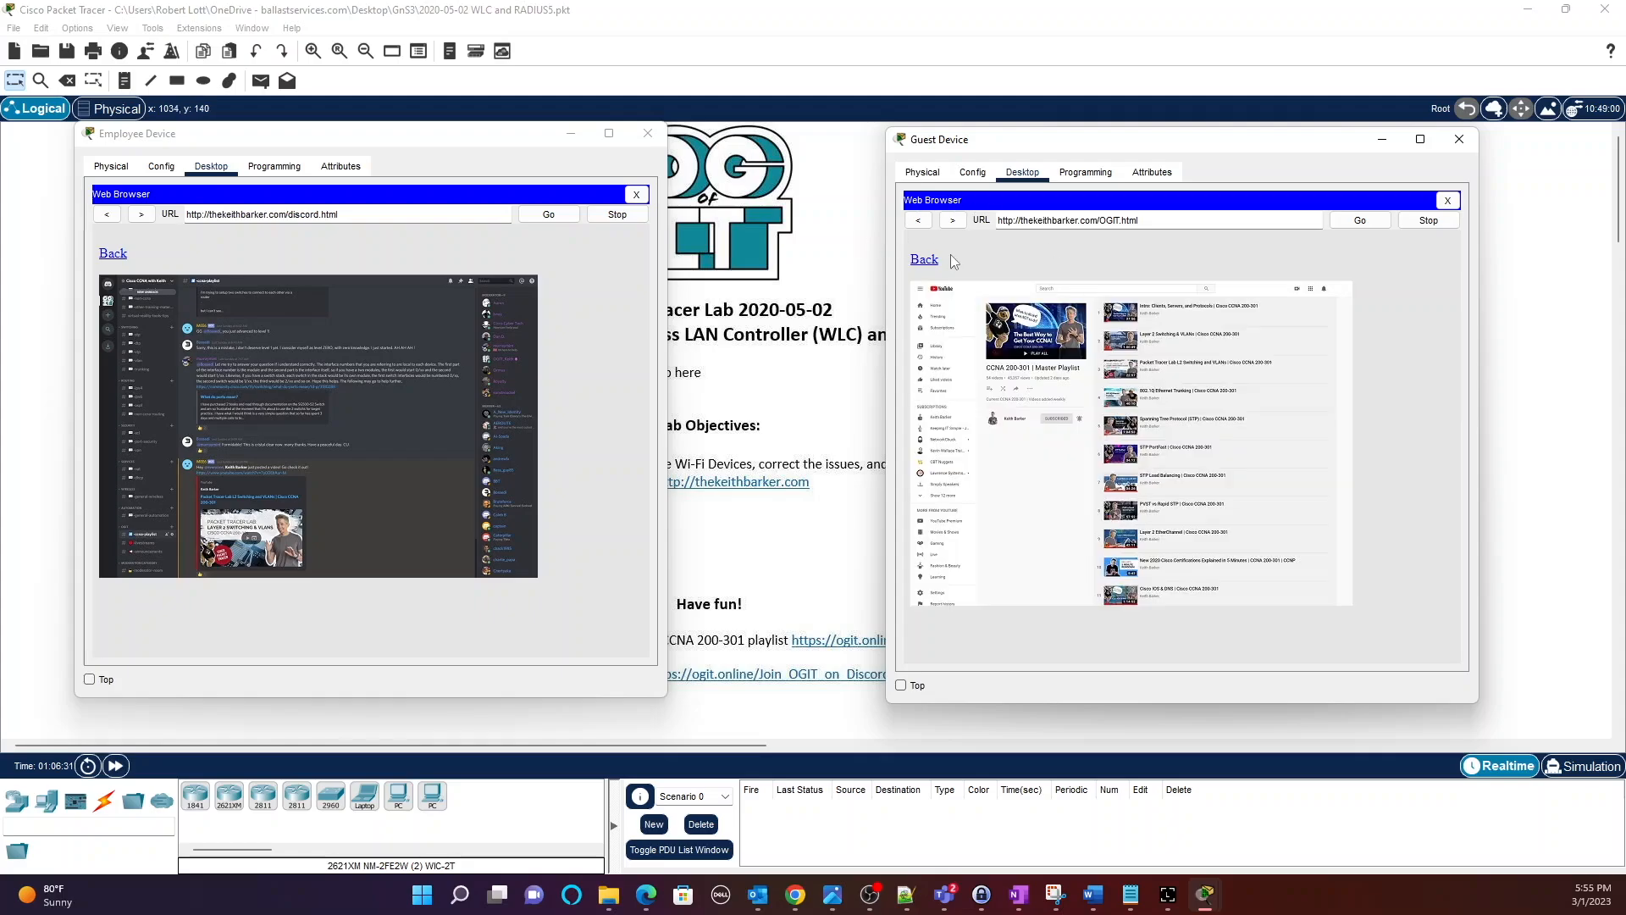
click(935, 268)
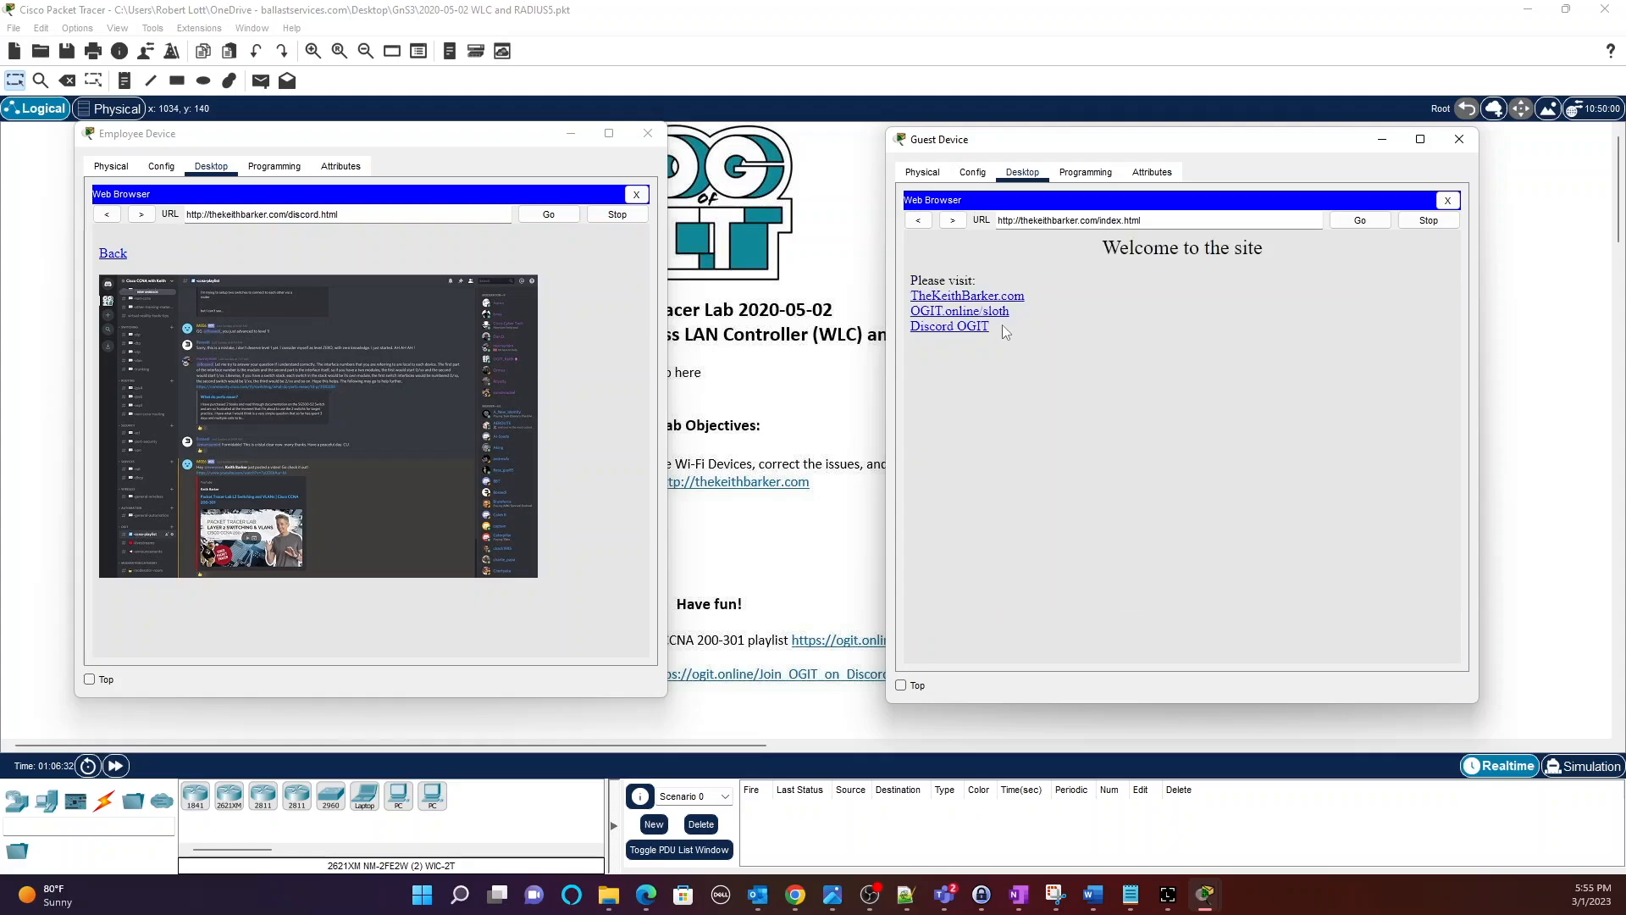
click(985, 301)
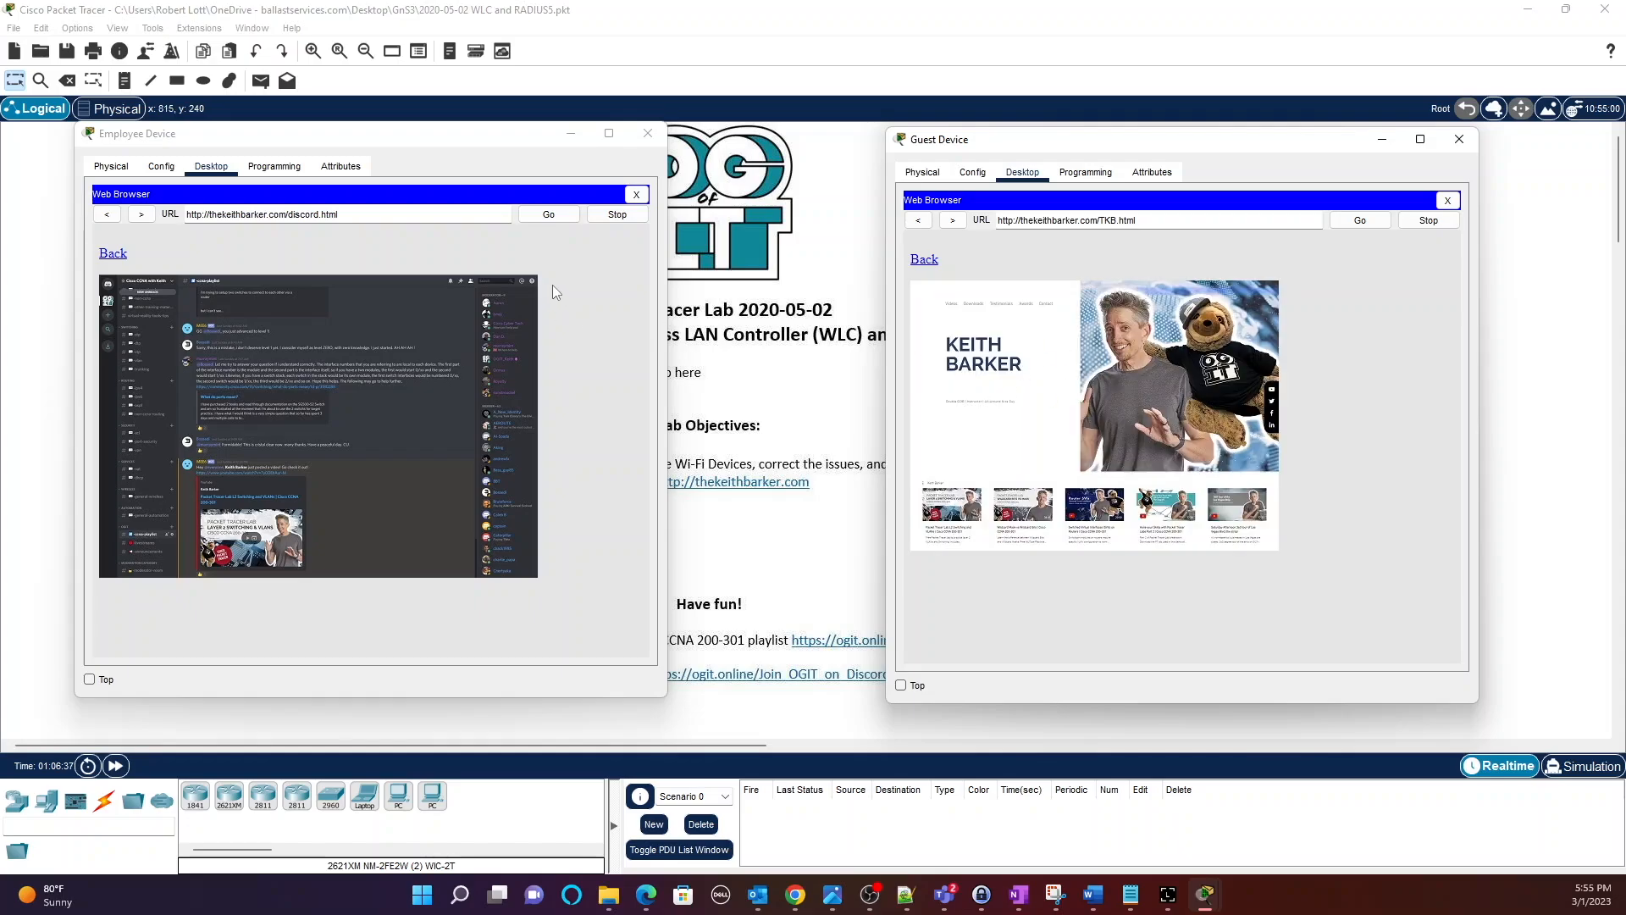
click(103, 254)
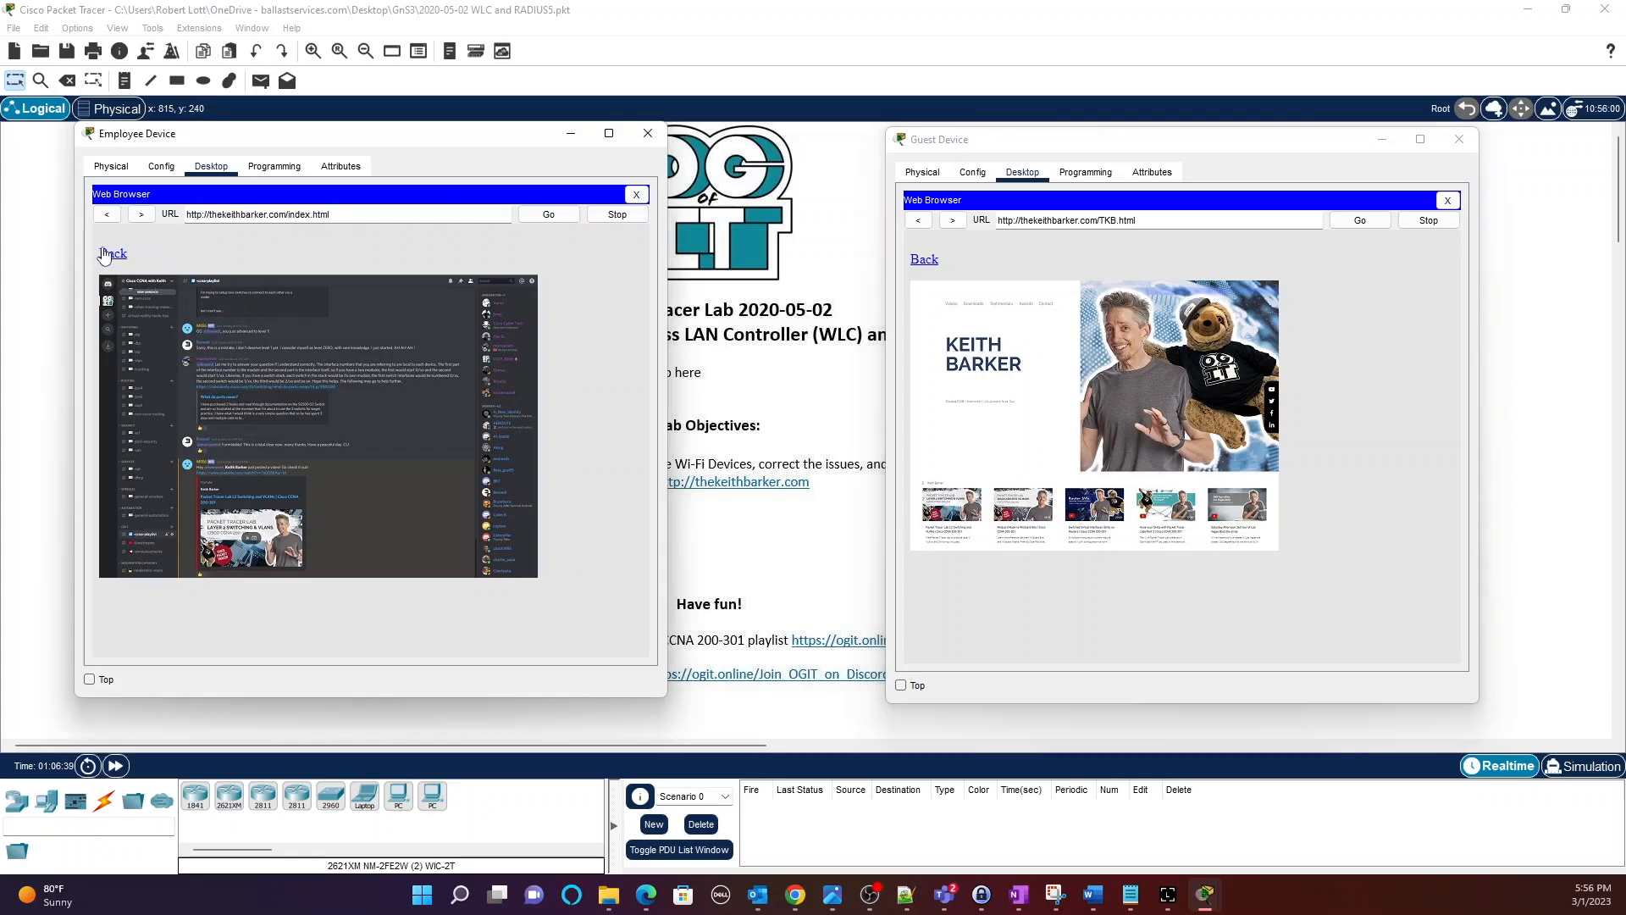
drag(1138, 150, 1058, 166)
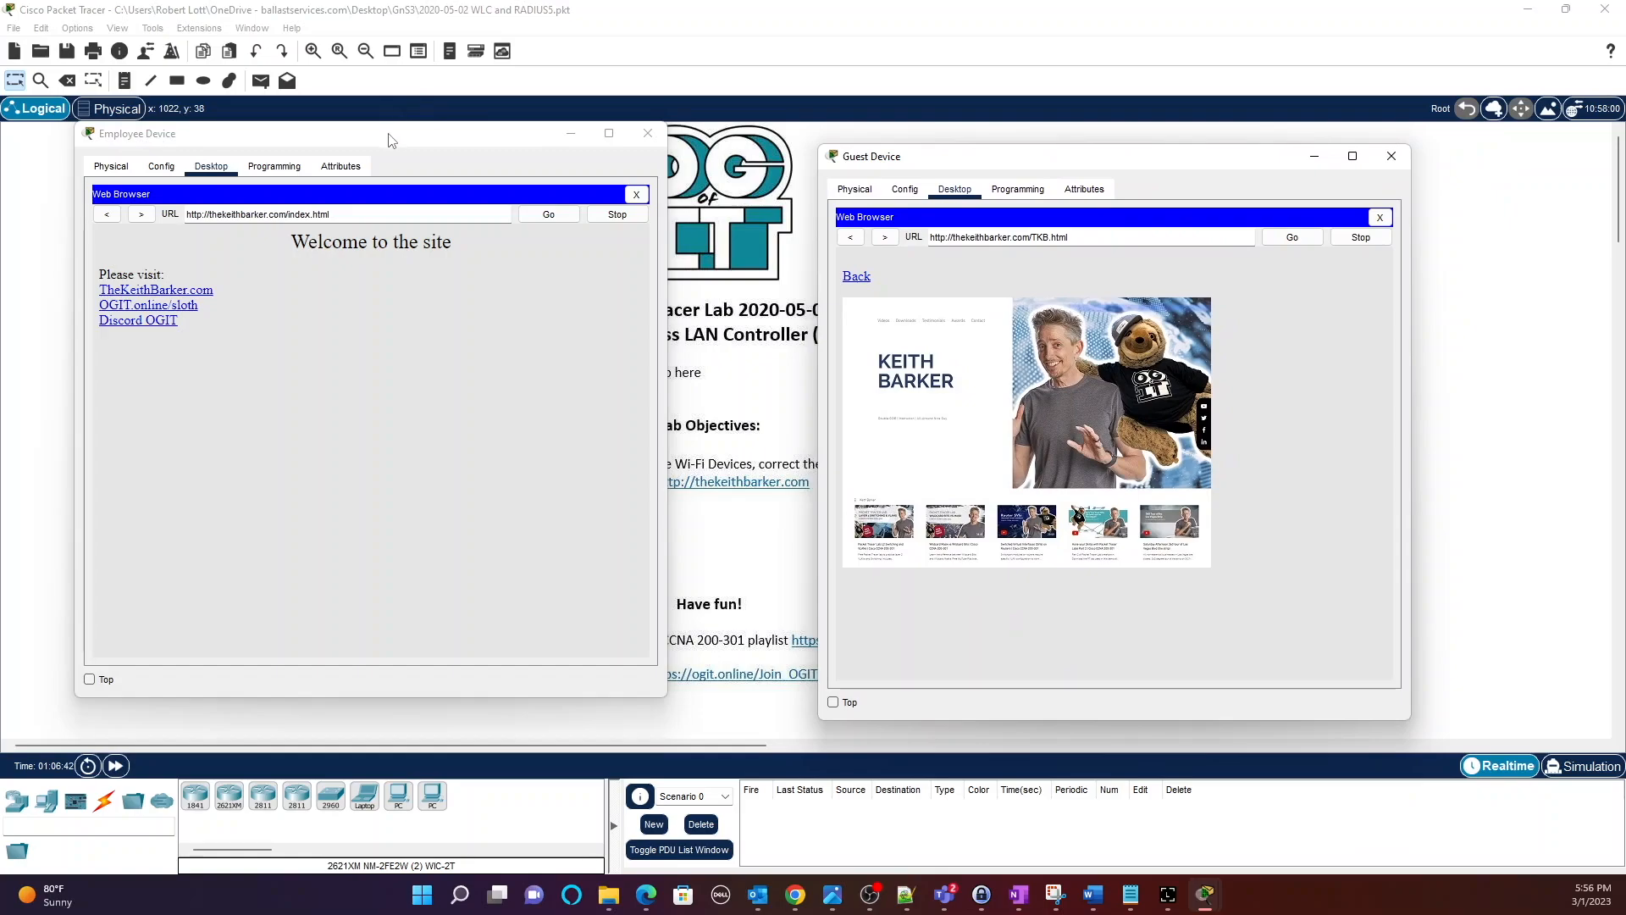
drag(391, 140, 454, 164)
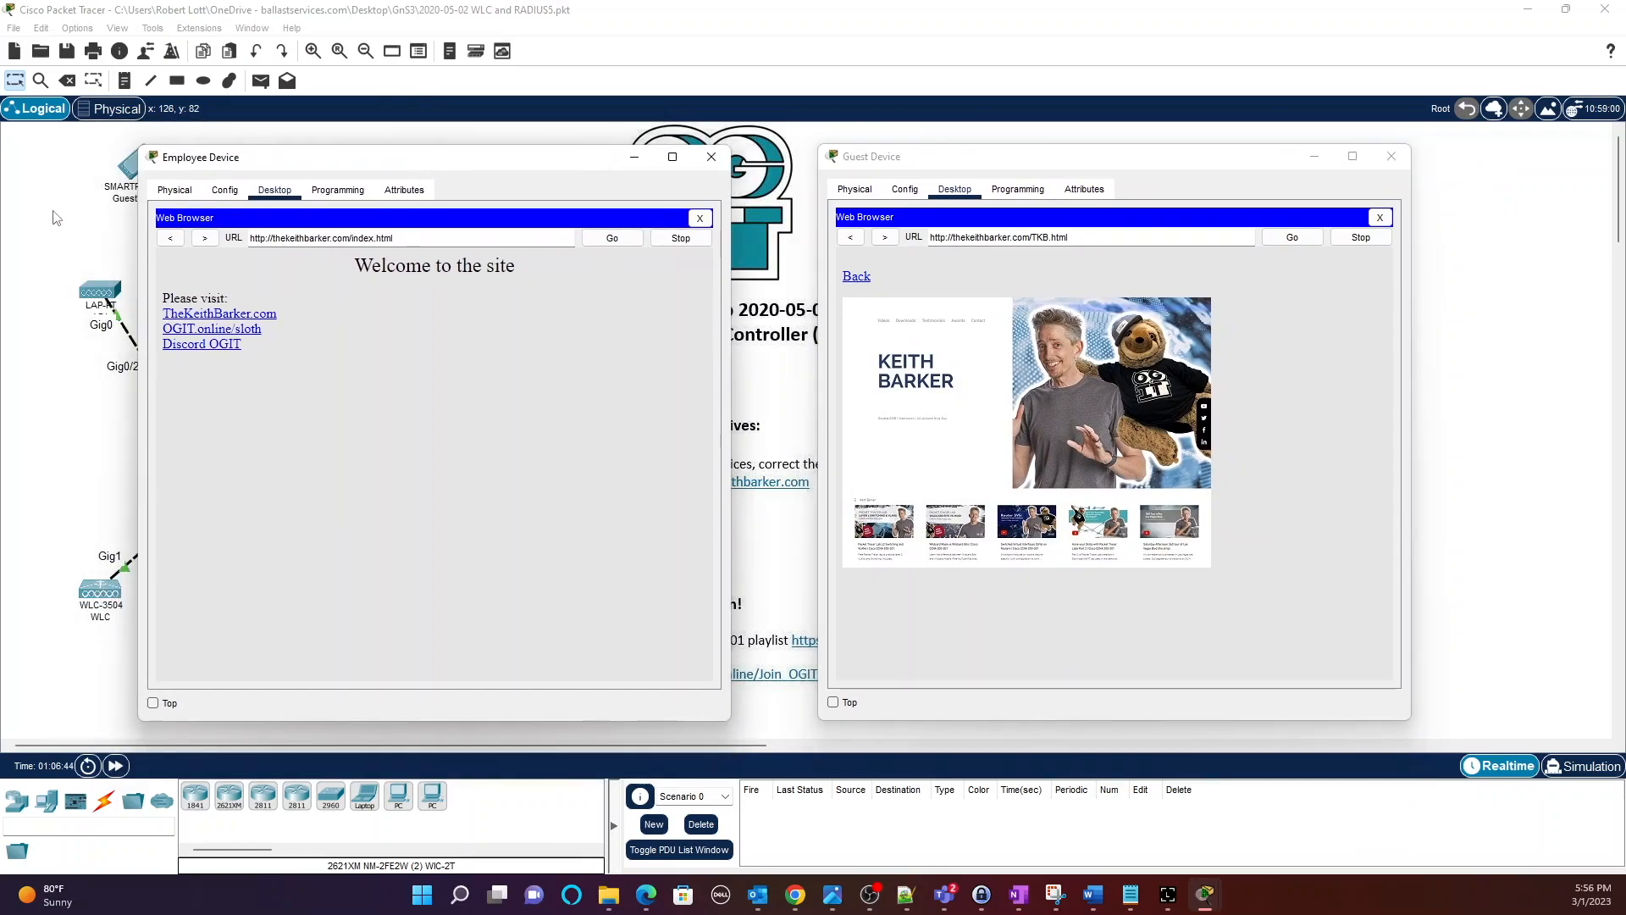